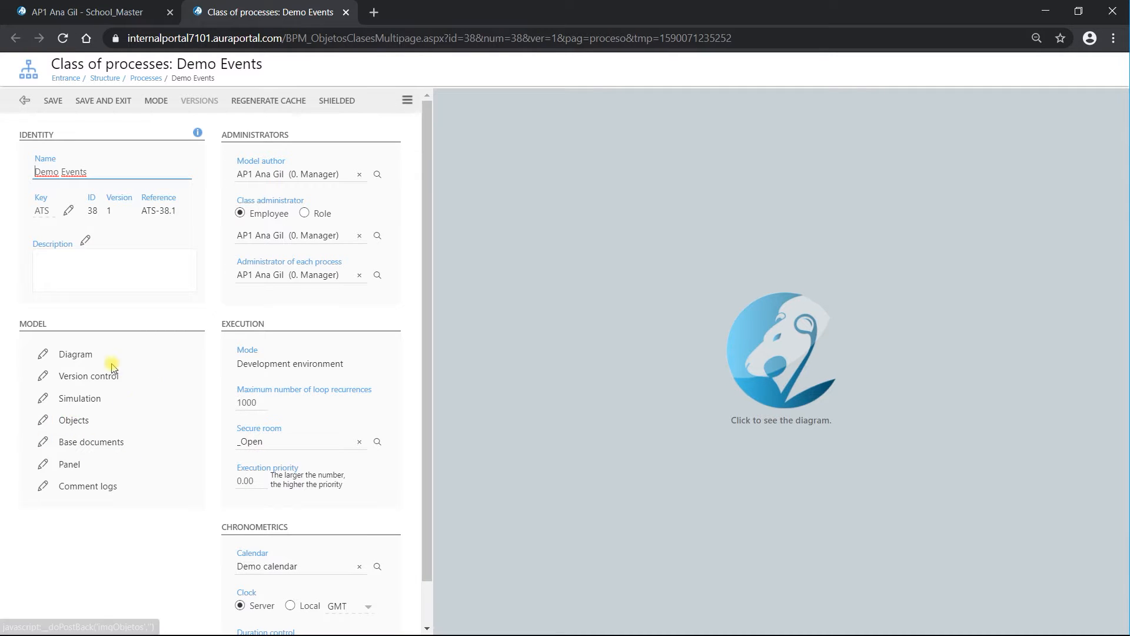
# Step: Open the default dynamic form of the Demo events start message event from the process diagram for editing
pyautogui.click(812, 358)
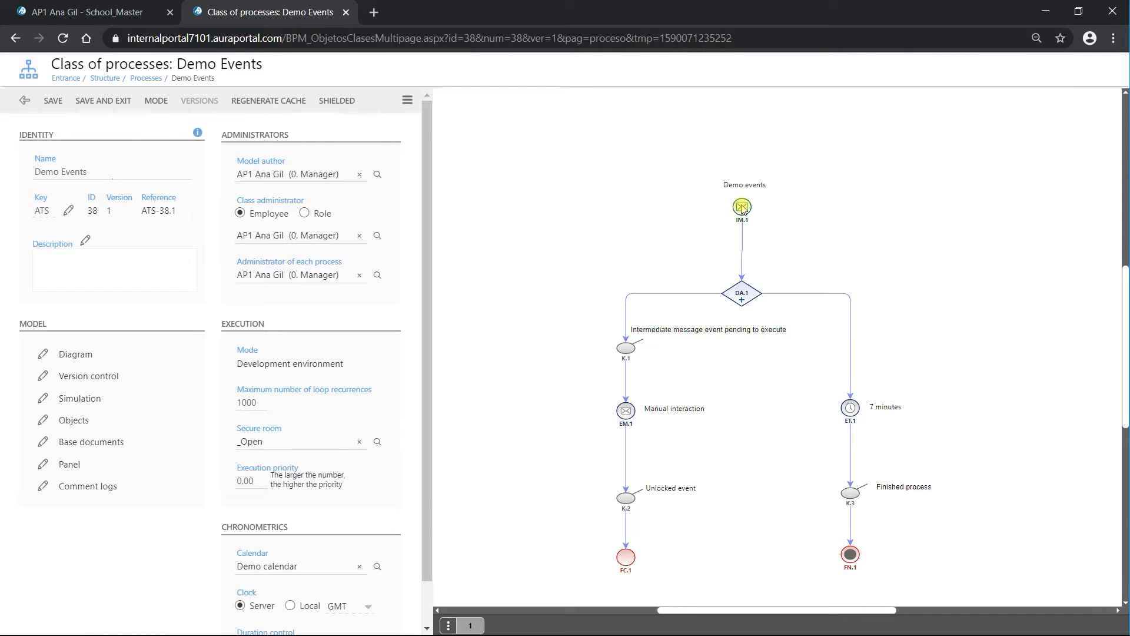
pyautogui.click(742, 209)
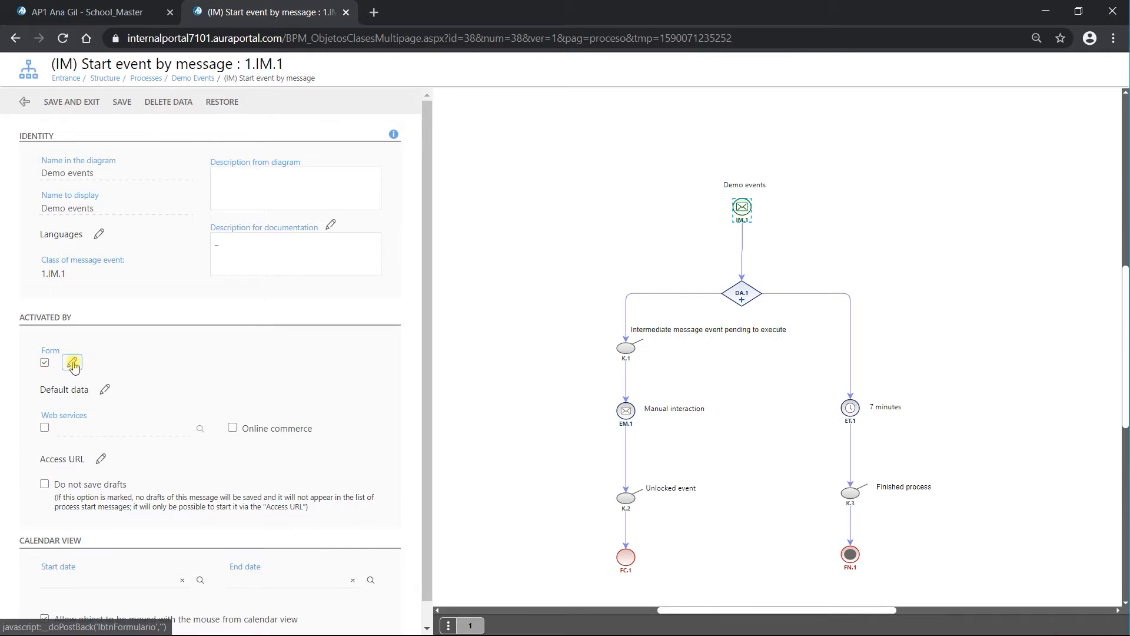
pyautogui.click(72, 362)
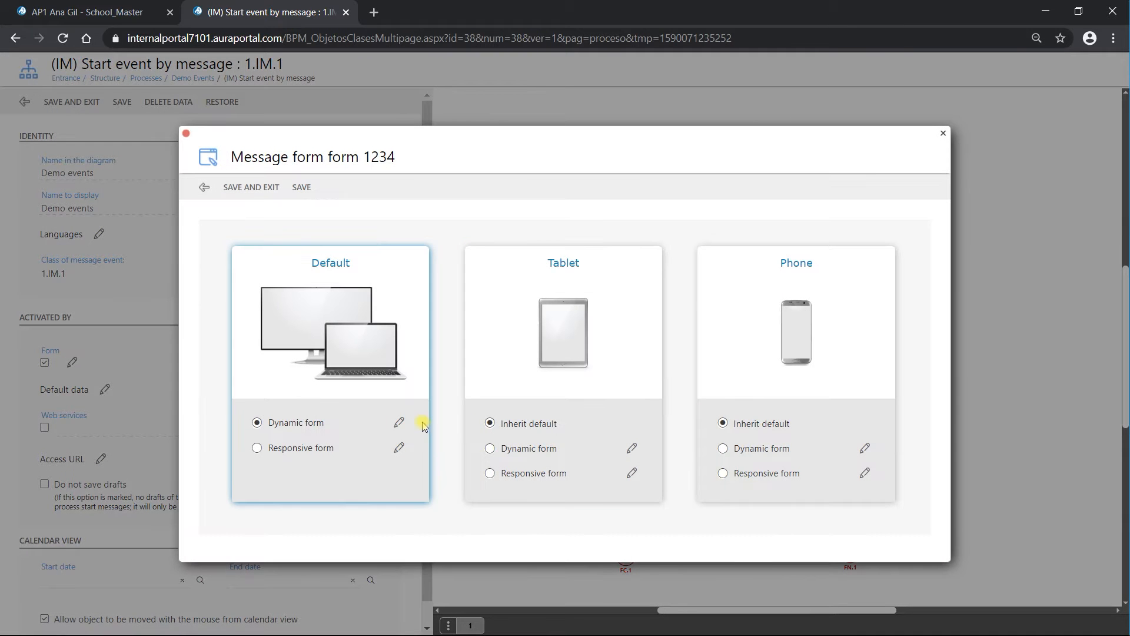
pyautogui.click(396, 422)
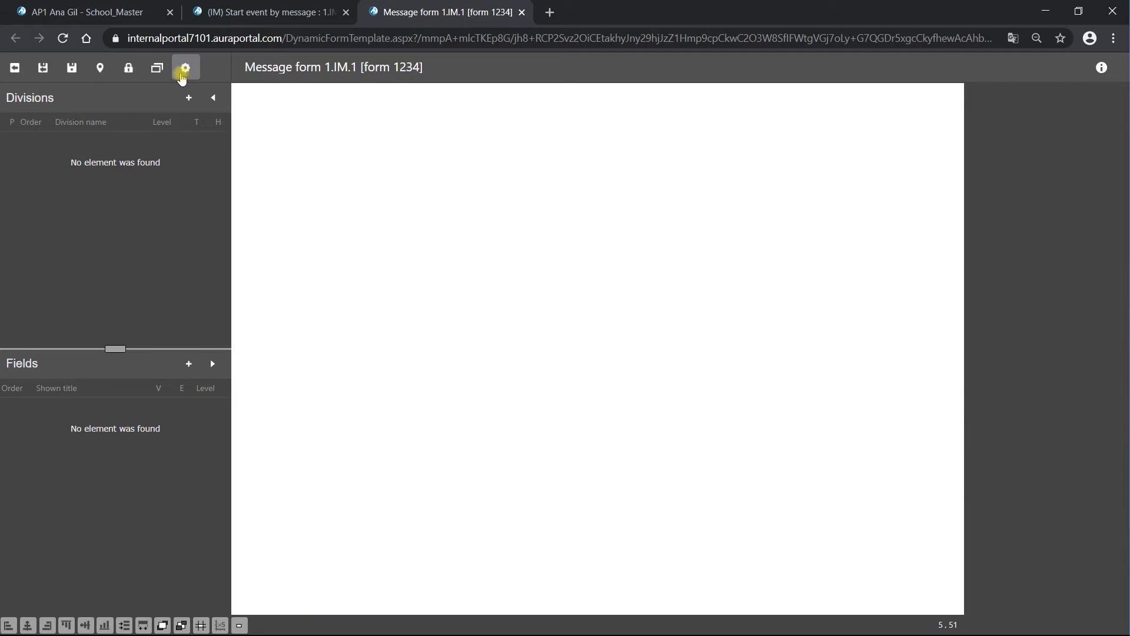
# Step: In the form properties, name the form "Demo events" and set its style to Bootstrap
pyautogui.click(185, 68)
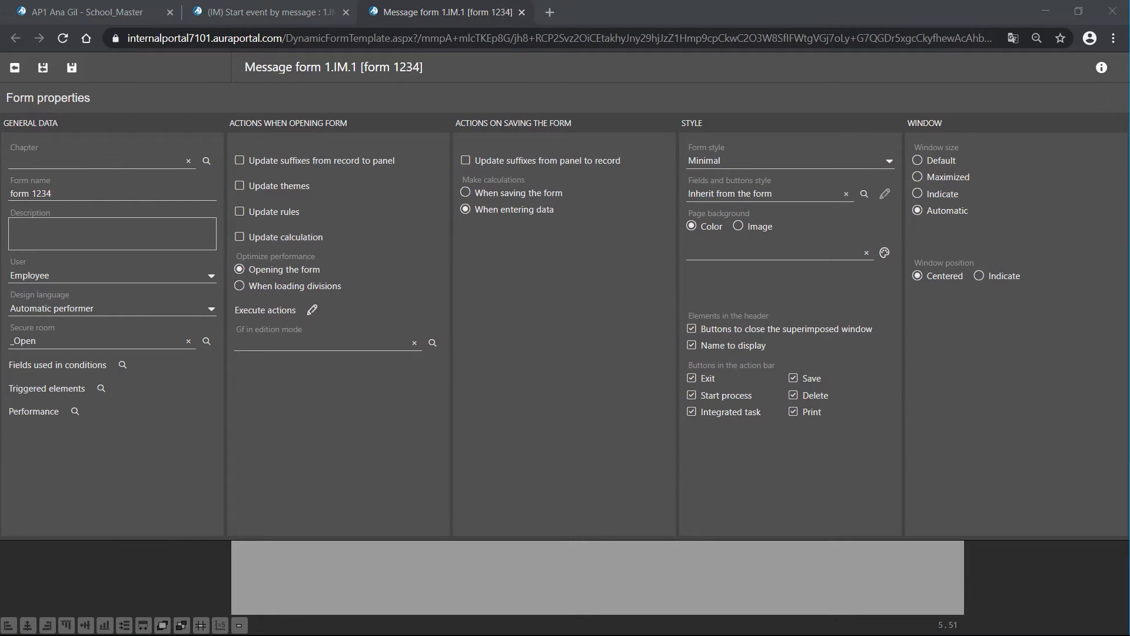
pyautogui.moveTo(79, 193); pyautogui.dragTo(9, 193)
pyautogui.write('Demo events')
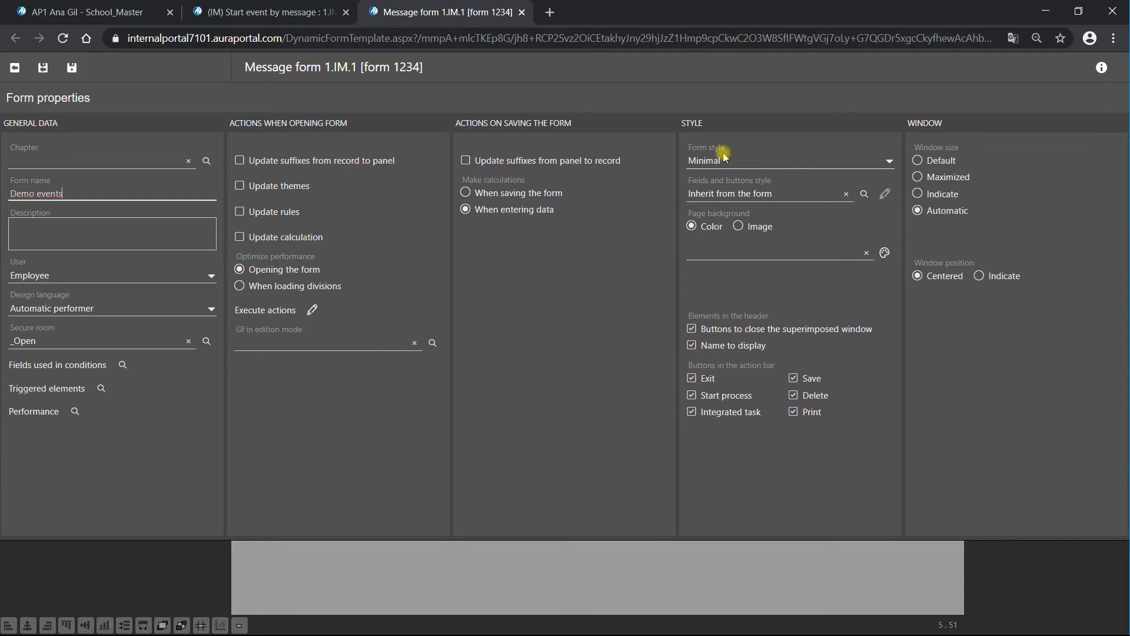
pyautogui.click(881, 157)
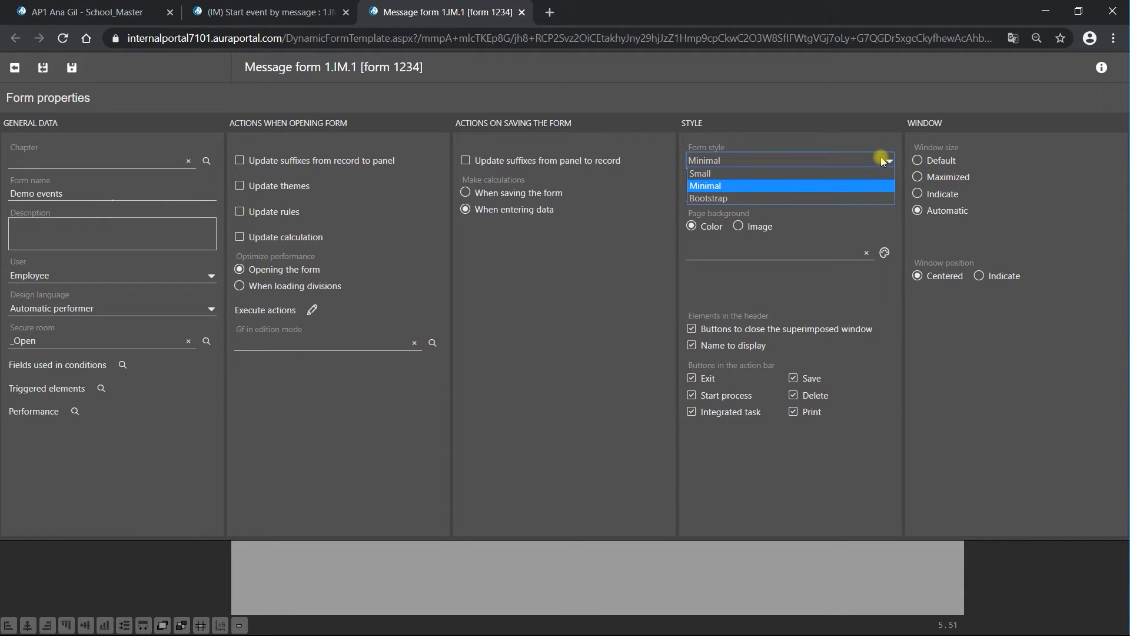
pyautogui.click(804, 200)
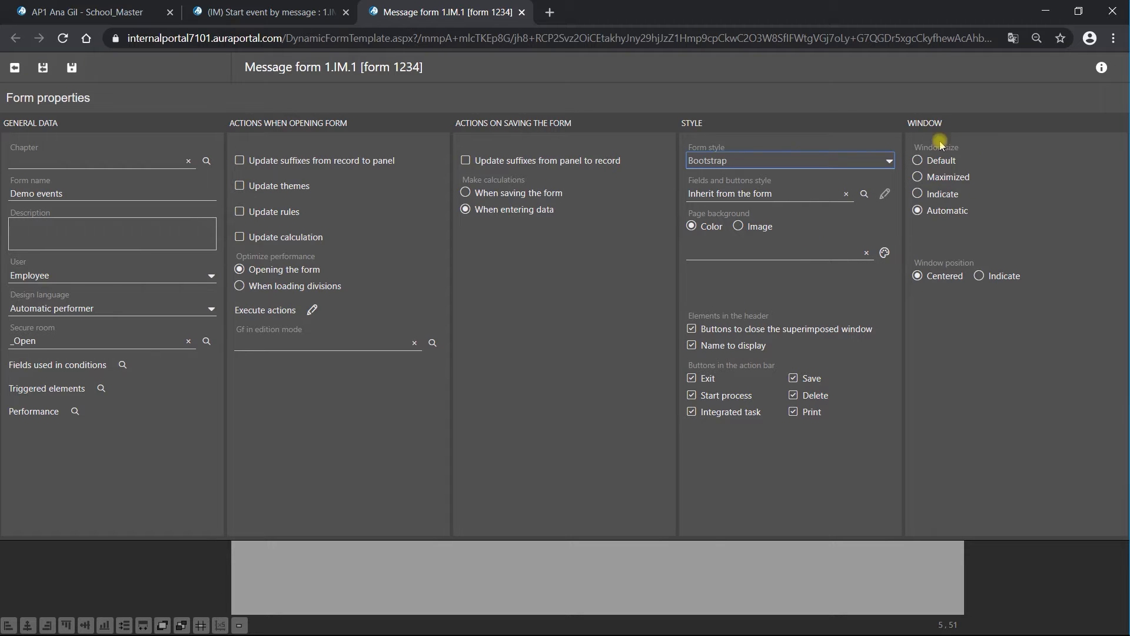
# Step: Specify a 1200 × 800 px form window positioned at 500 px horizontally and 50 px vertically, and save the properties
pyautogui.click(919, 194)
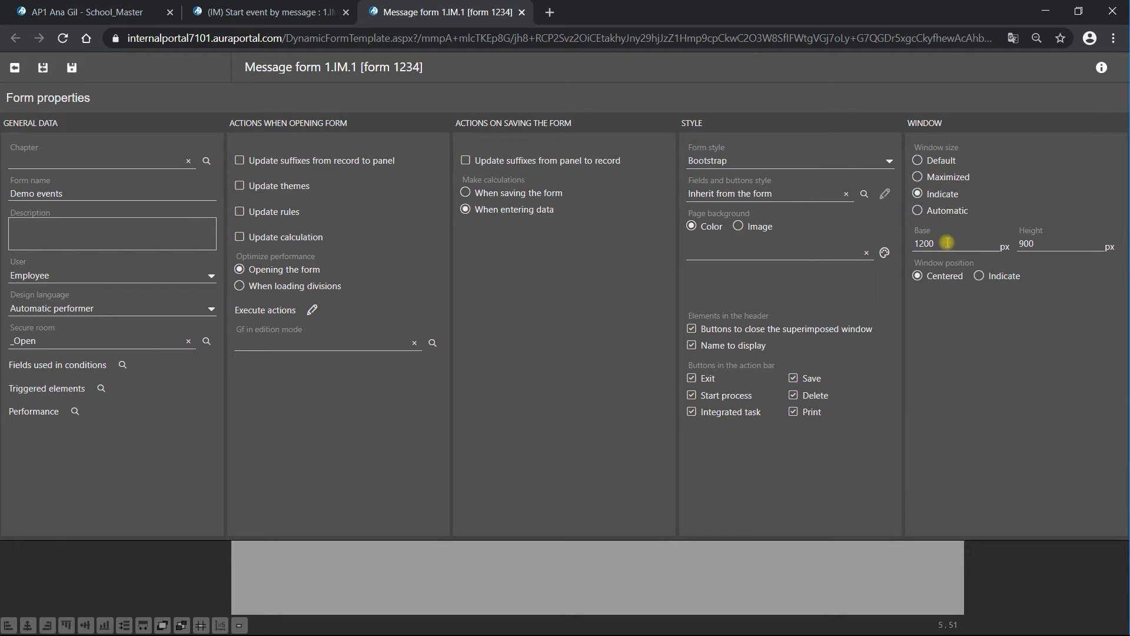
pyautogui.doubleClick(1025, 243)
pyautogui.write('800')
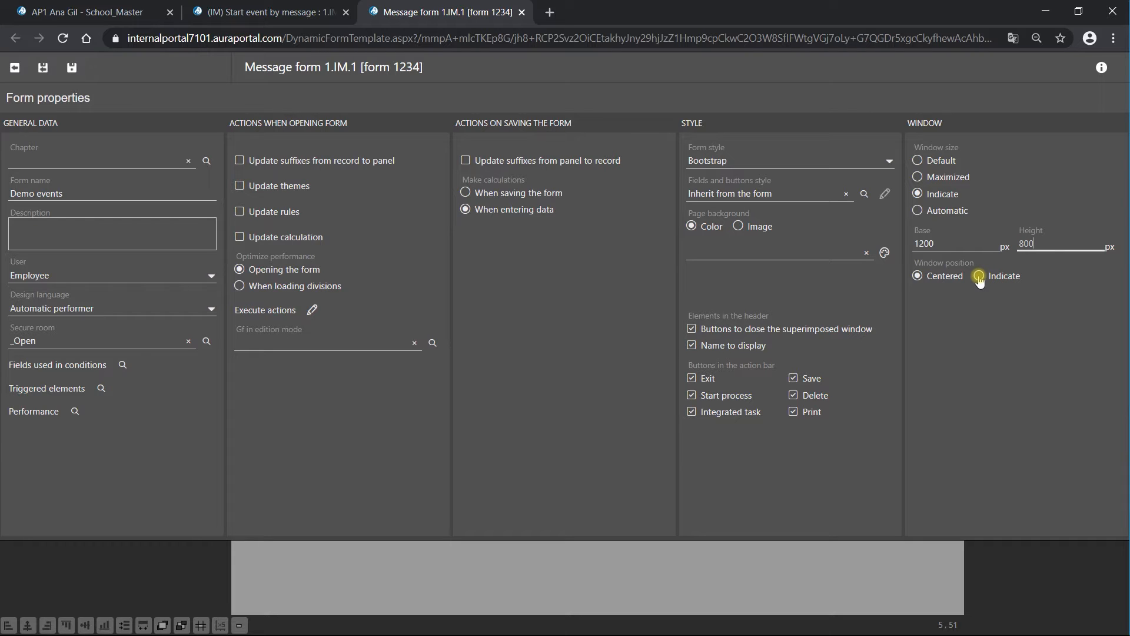
pyautogui.click(979, 276)
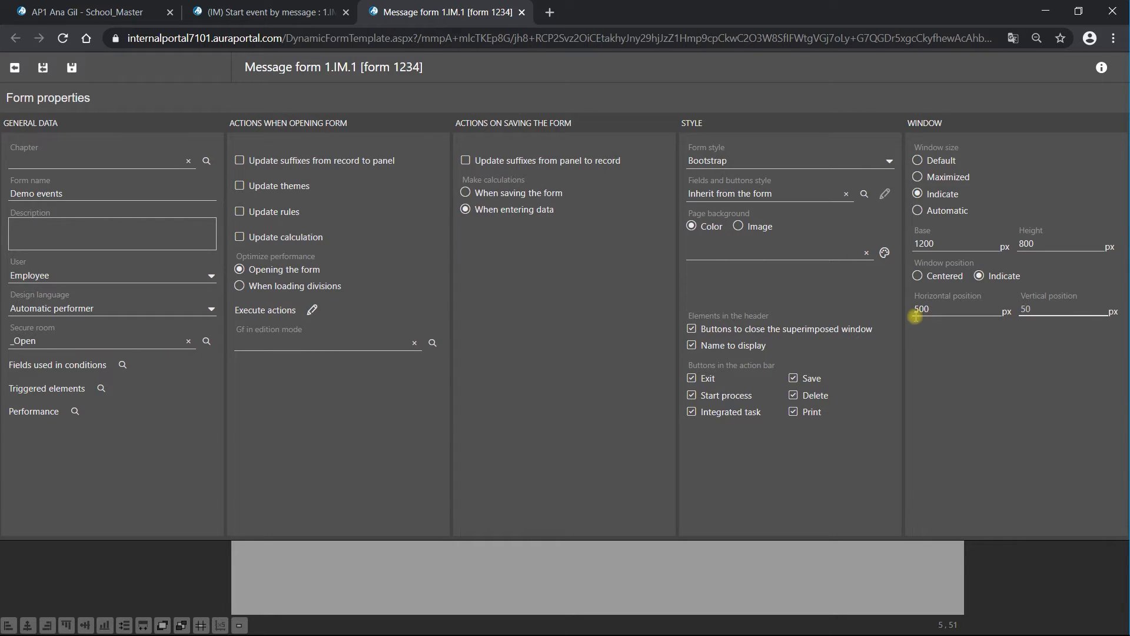
pyautogui.click(44, 69)
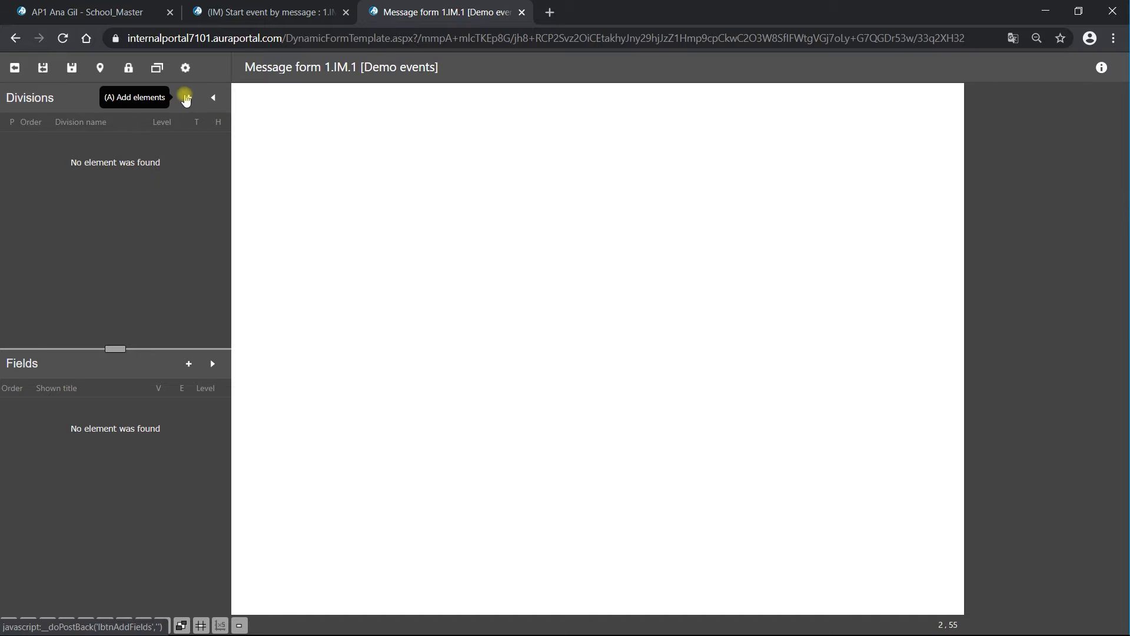
# Step: Add an original division to the form, enlarge it to about 550 × 475, and name it "Demo events"
pyautogui.click(189, 98)
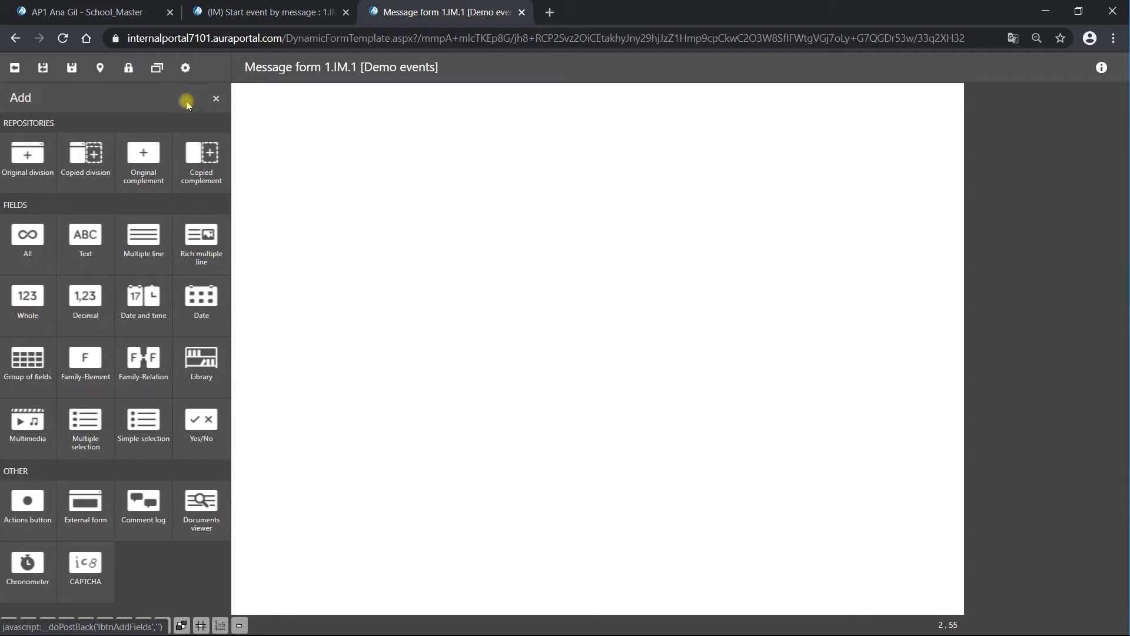
pyautogui.click(37, 158)
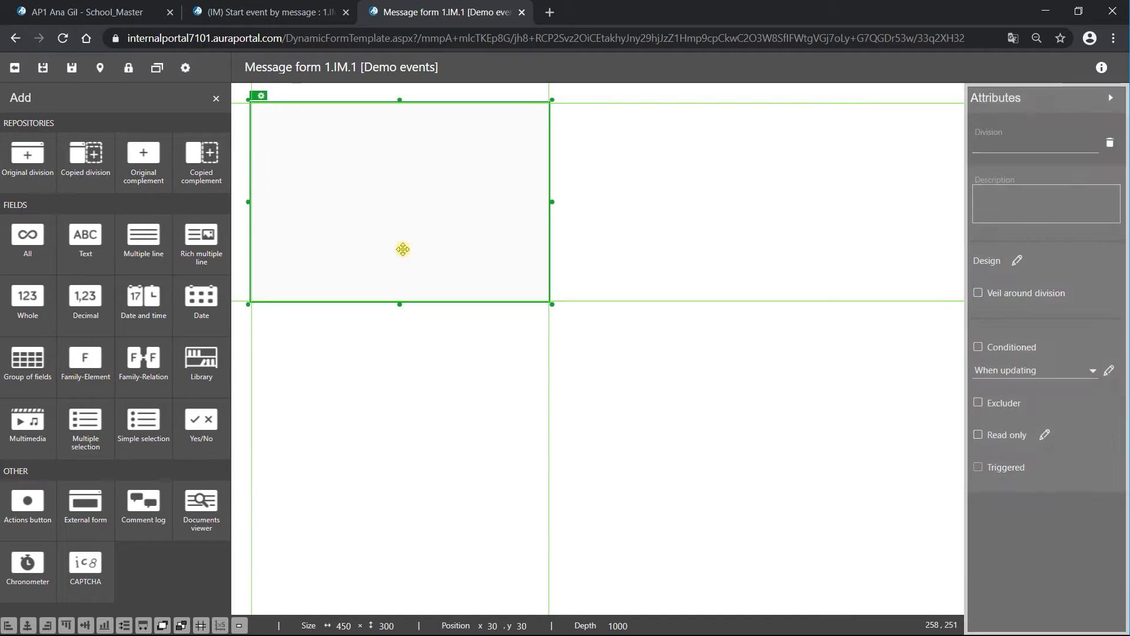
pyautogui.moveTo(553, 317); pyautogui.dragTo(630, 434)
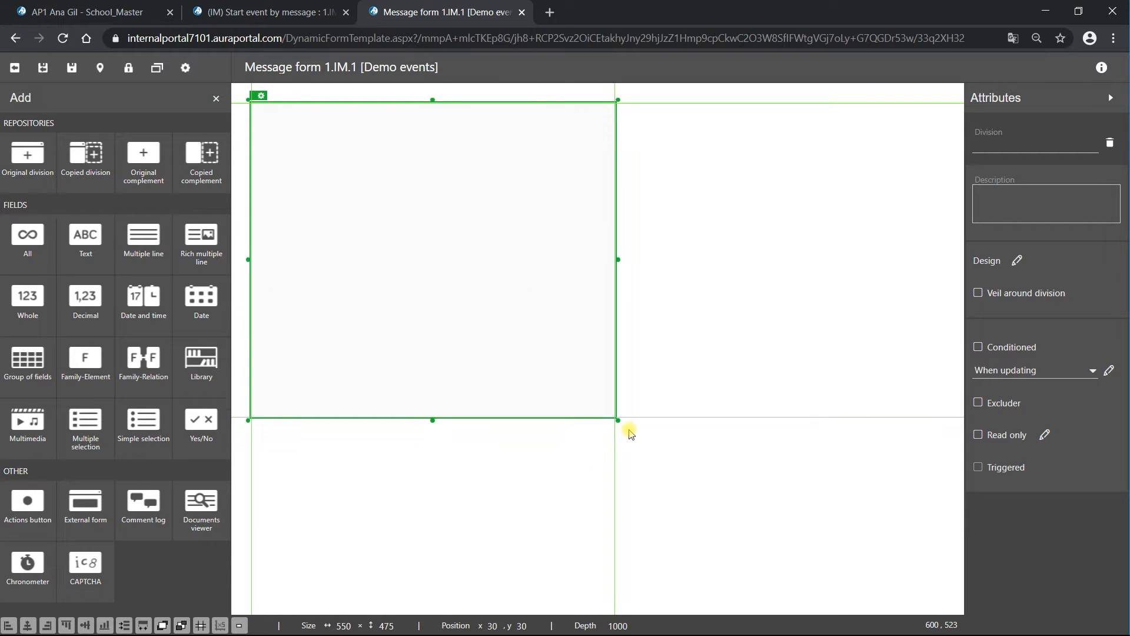
pyautogui.click(1012, 147)
pyautogui.write('Demo events')
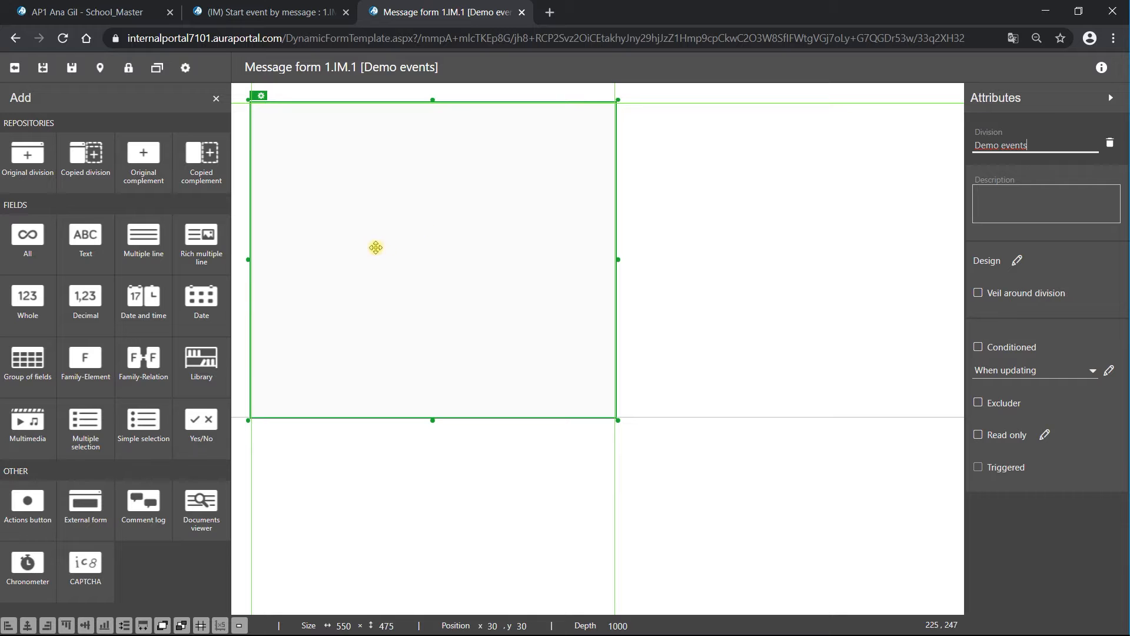
pyautogui.click(327, 171)
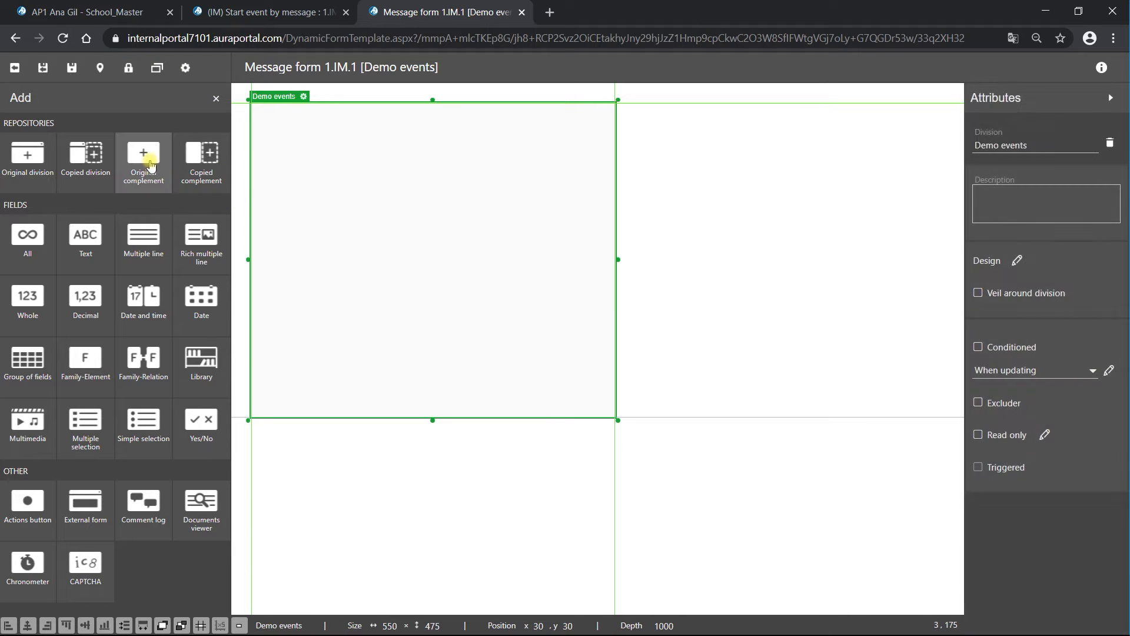
# Step: Add an original complement named "Logo" to the division, with the private logo image "2" as its content
pyautogui.click(151, 165)
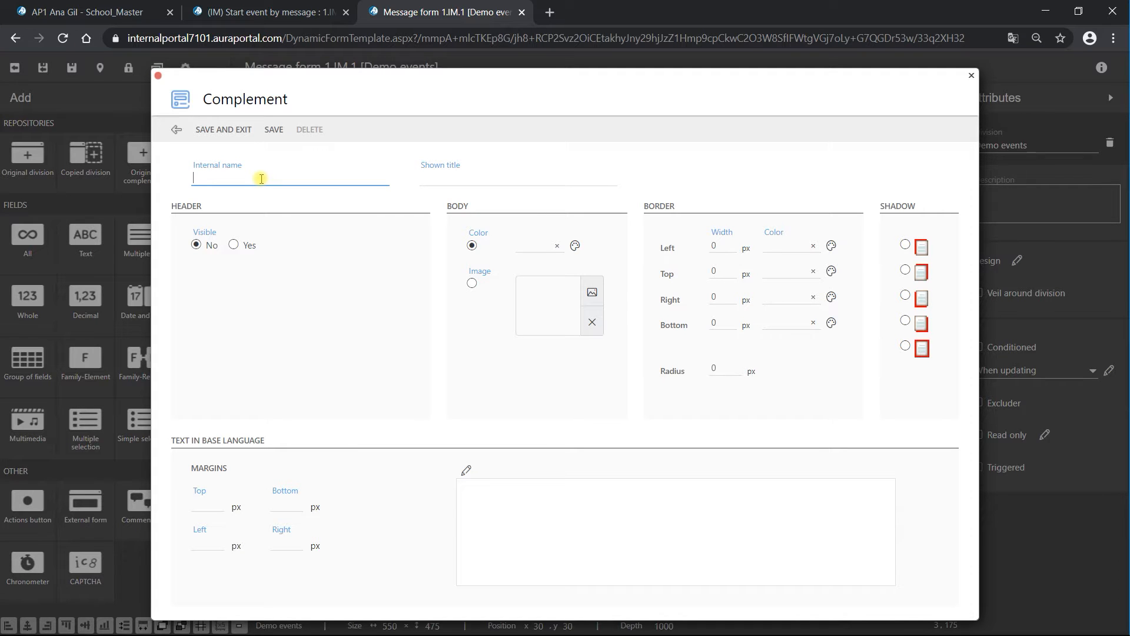
pyautogui.click(465, 470)
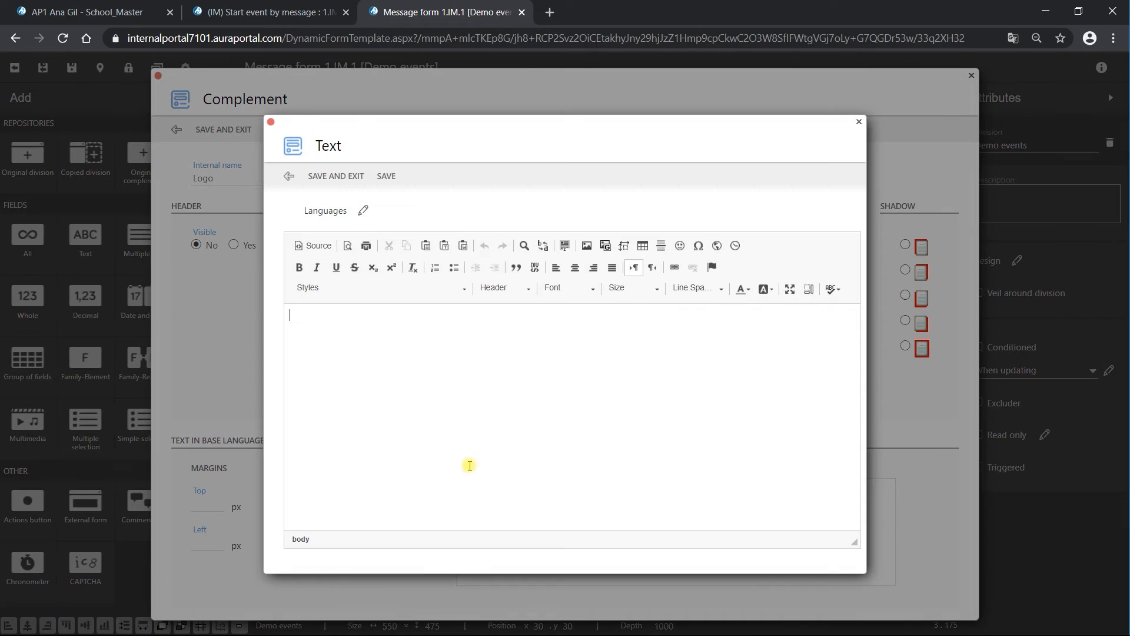
pyautogui.click(605, 246)
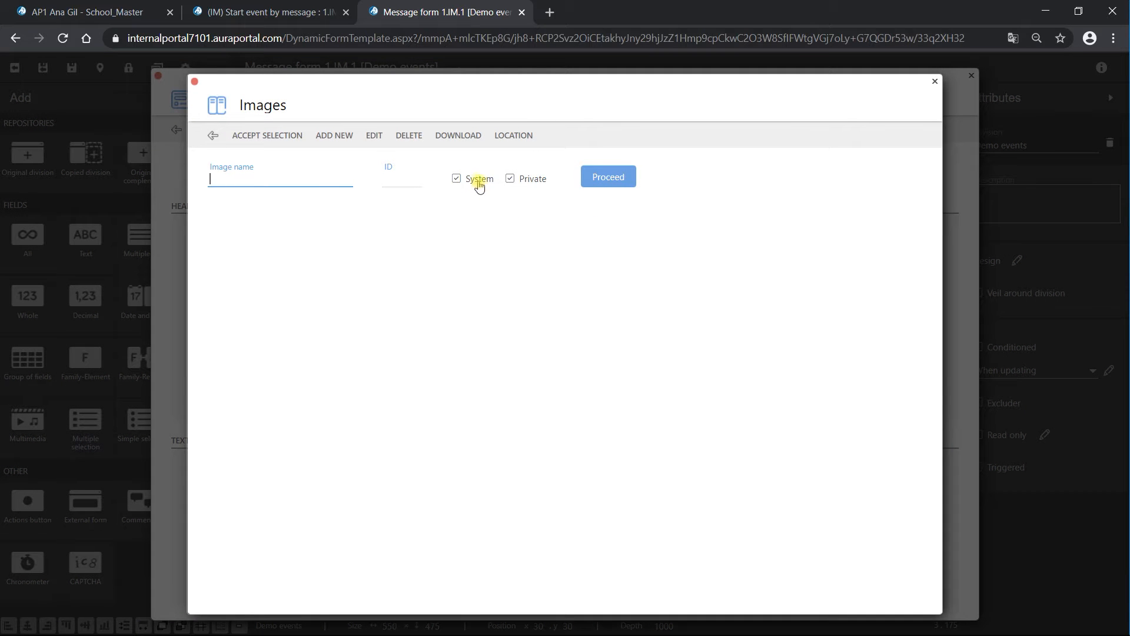
pyautogui.click(605, 183)
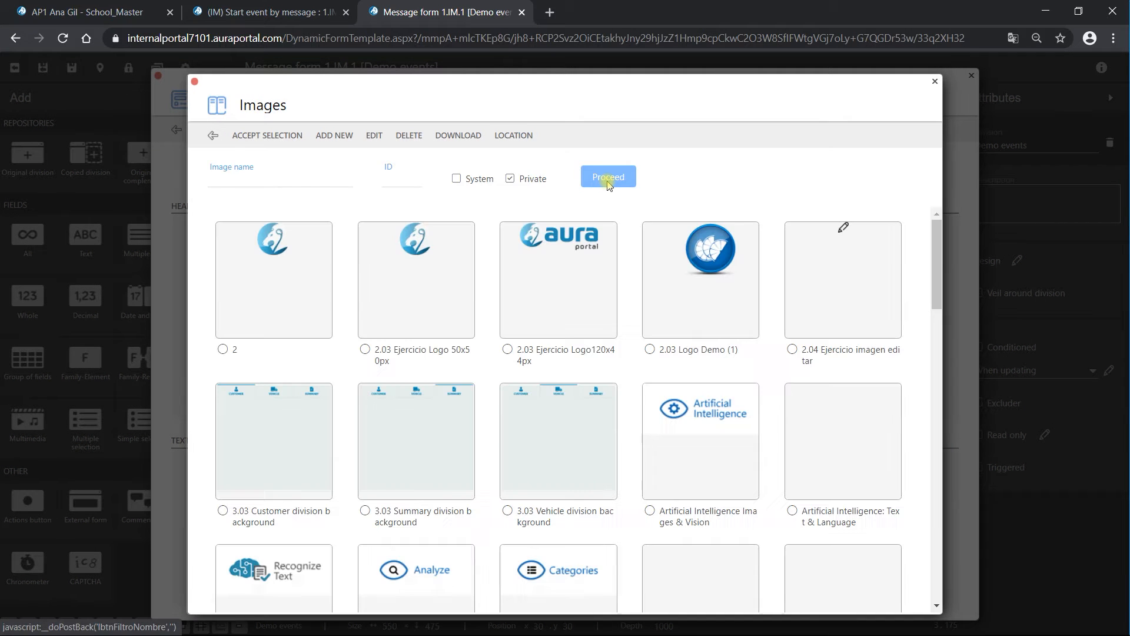
pyautogui.click(222, 349)
pyautogui.click(260, 137)
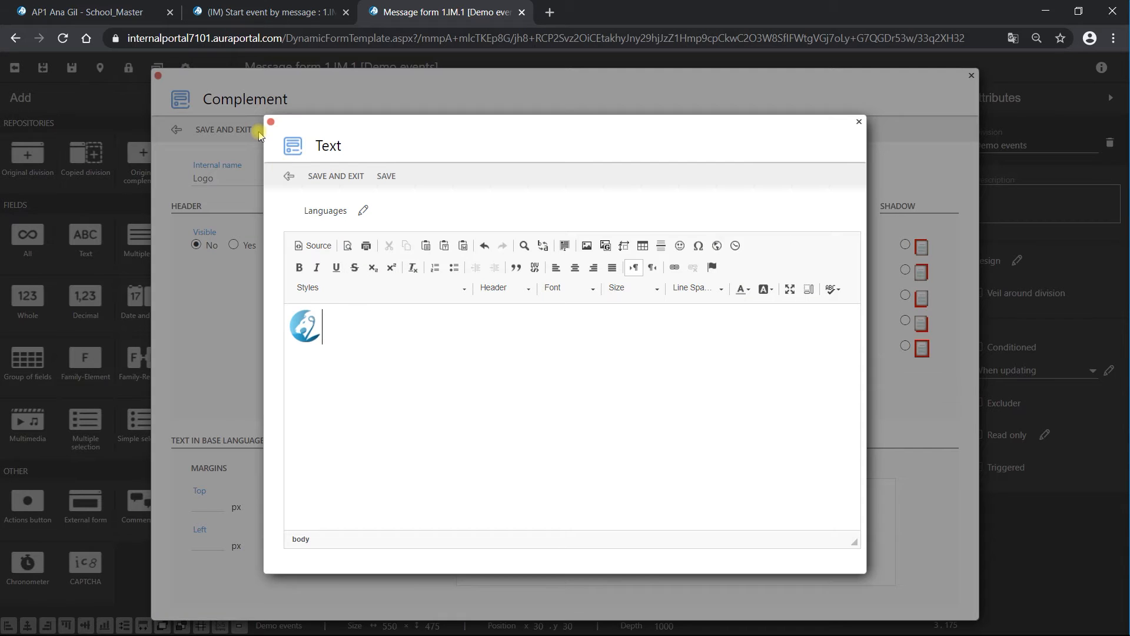
pyautogui.click(349, 180)
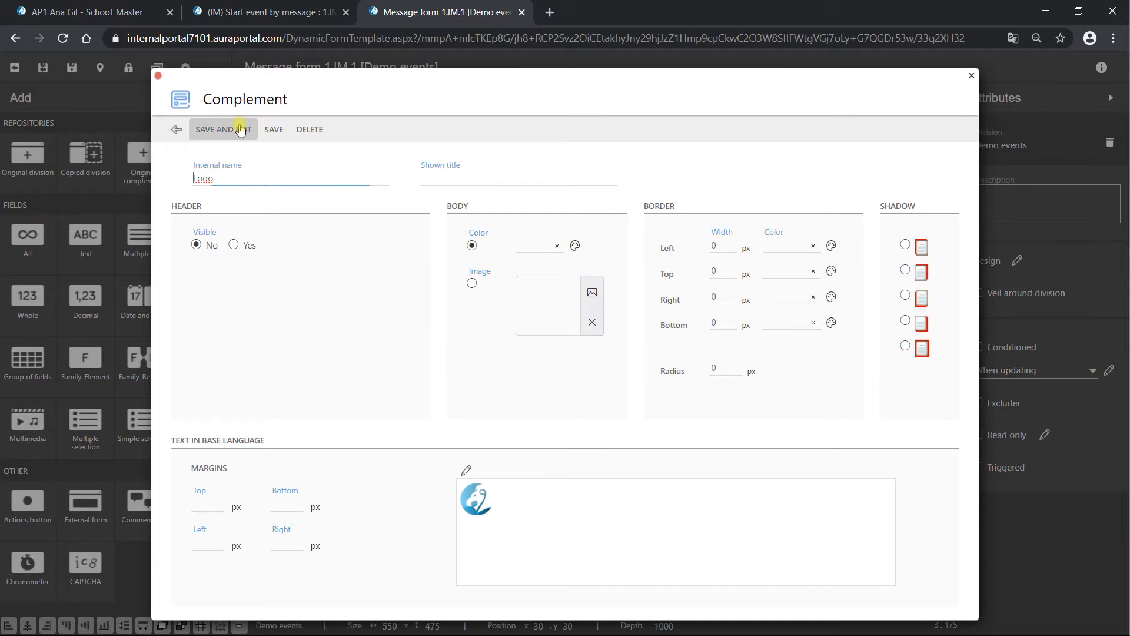
pyautogui.click(233, 127)
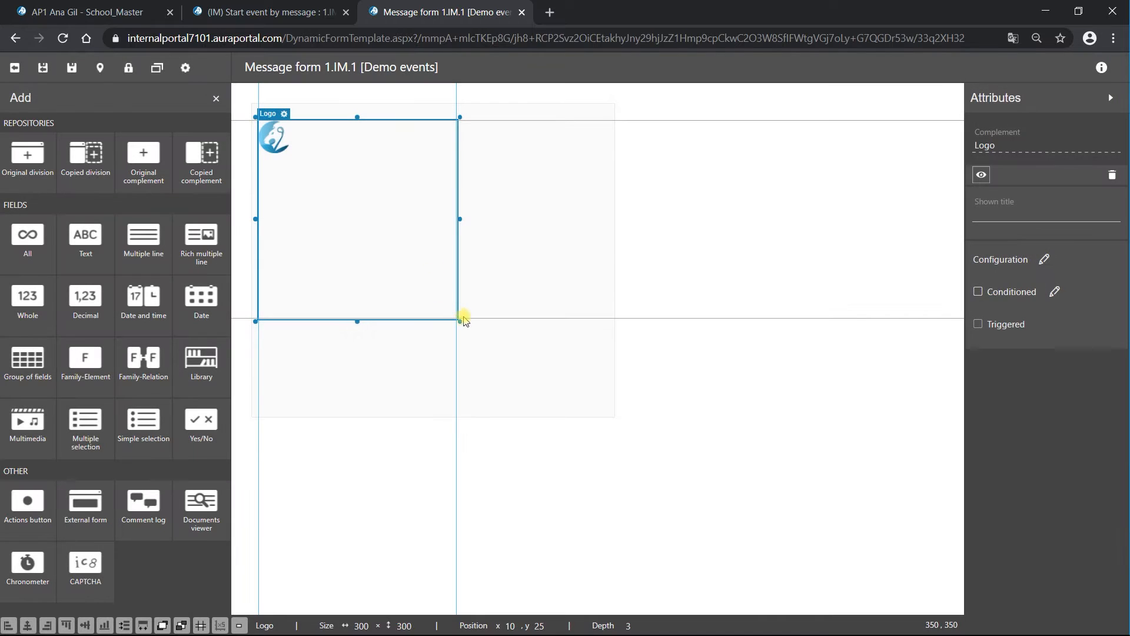
# Step: Shrink the Logo complement to a low box and shift it slightly right inside the division
pyautogui.moveTo(459, 320); pyautogui.dragTo(430, 159)
pyautogui.moveTo(273, 110); pyautogui.dragTo(290, 112)
pyautogui.click(319, 215)
# Step: Add an original complement named "Title" with the text "Dynamic form" in "Corporate style | Form titles 1" at size 20
pyautogui.click(144, 155)
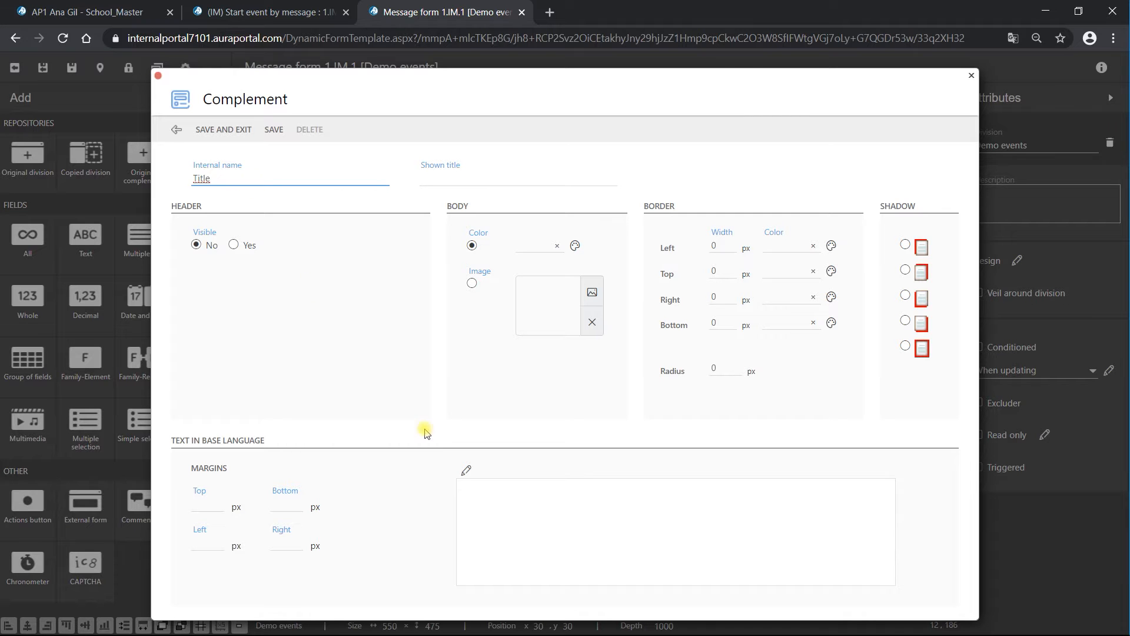
pyautogui.click(465, 470)
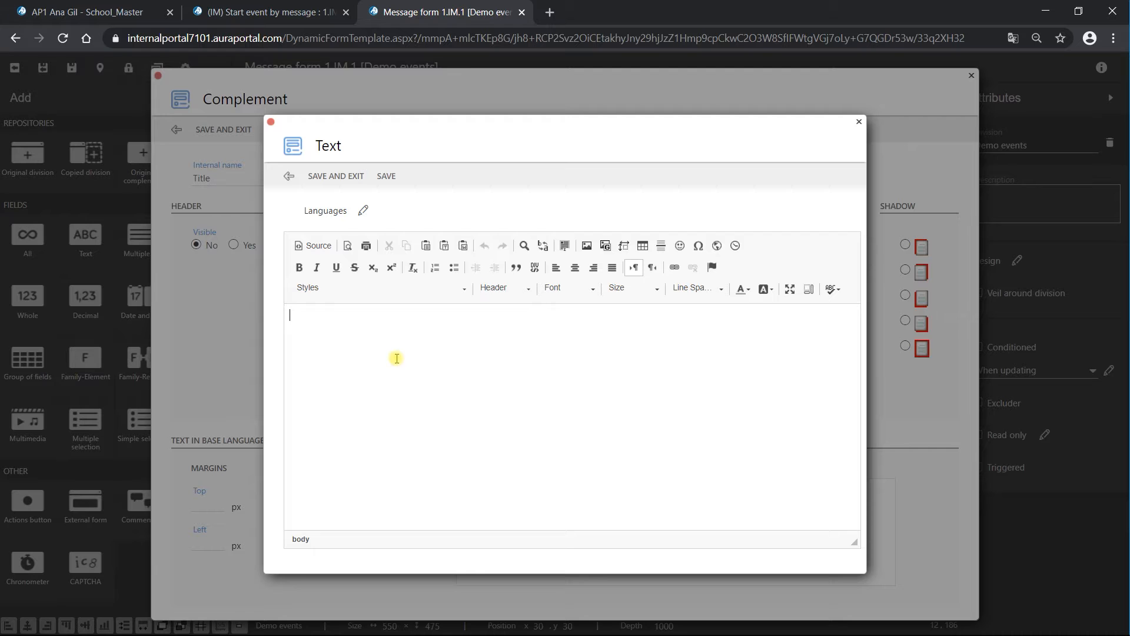
pyautogui.moveTo(353, 316); pyautogui.dragTo(273, 312)
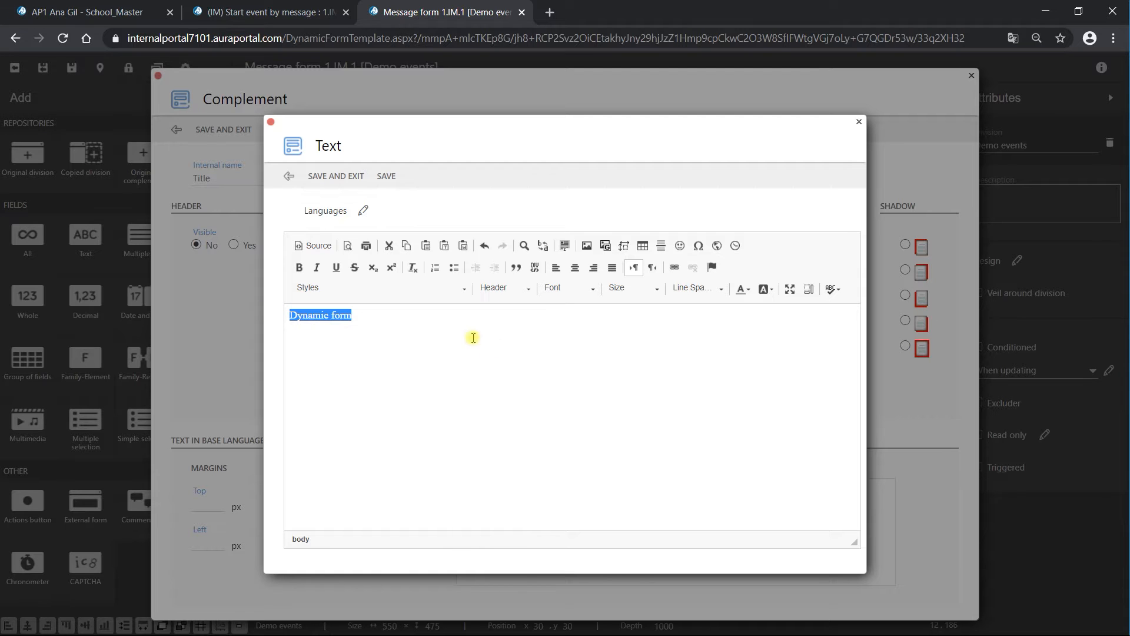
pyautogui.click(463, 289)
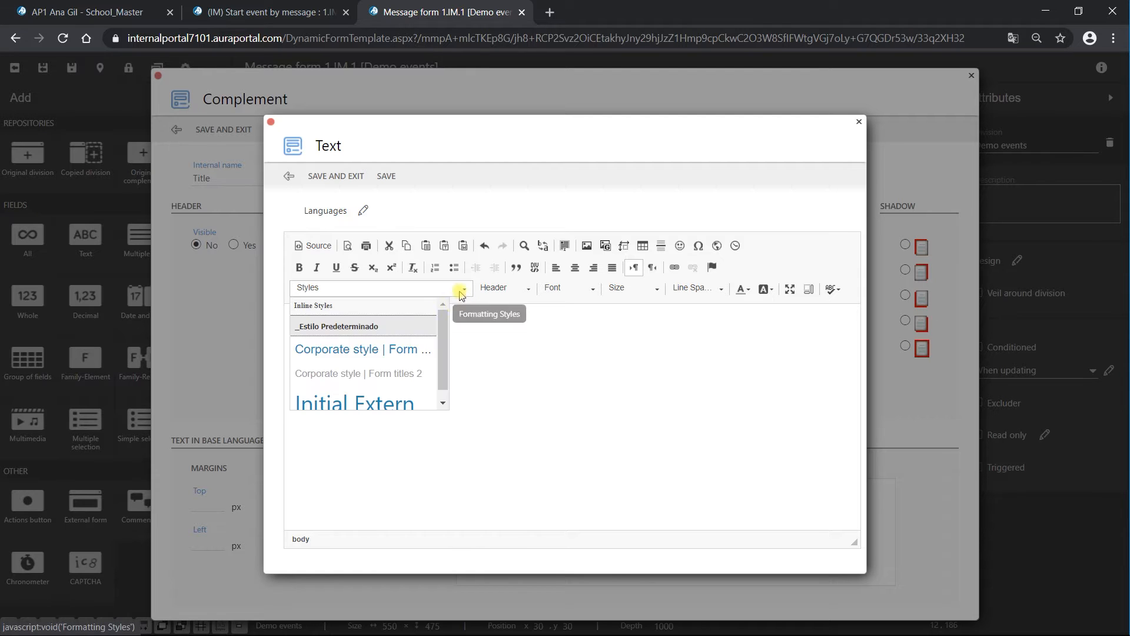
pyautogui.click(427, 346)
pyautogui.click(650, 289)
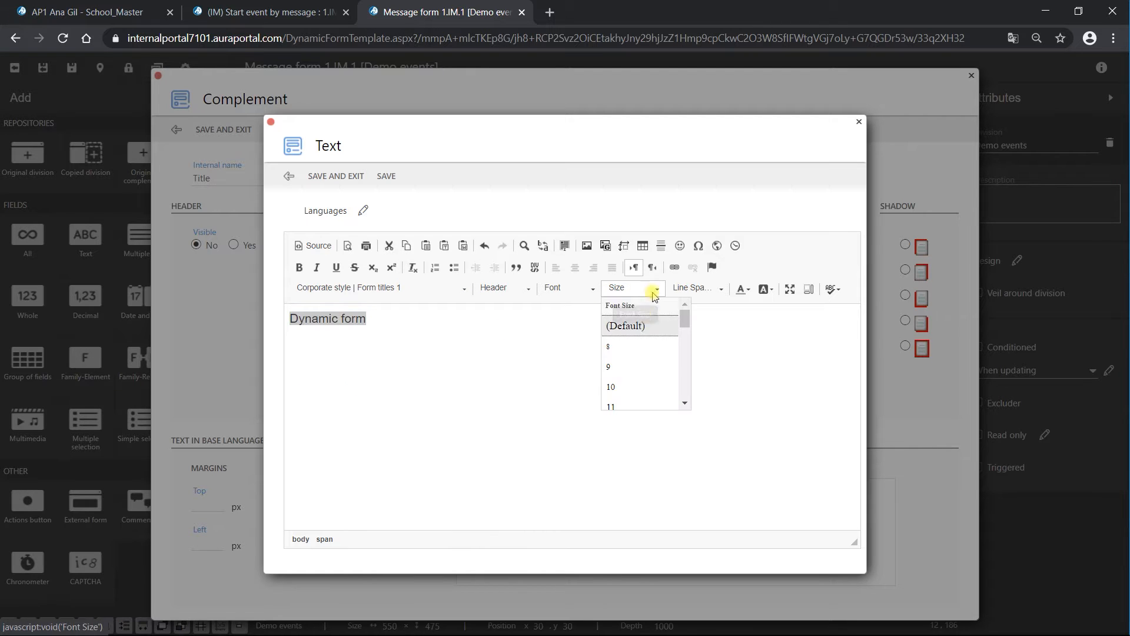
pyautogui.scroll(-5, 639, 385)
pyautogui.scroll(8, 641, 379)
pyautogui.click(641, 378)
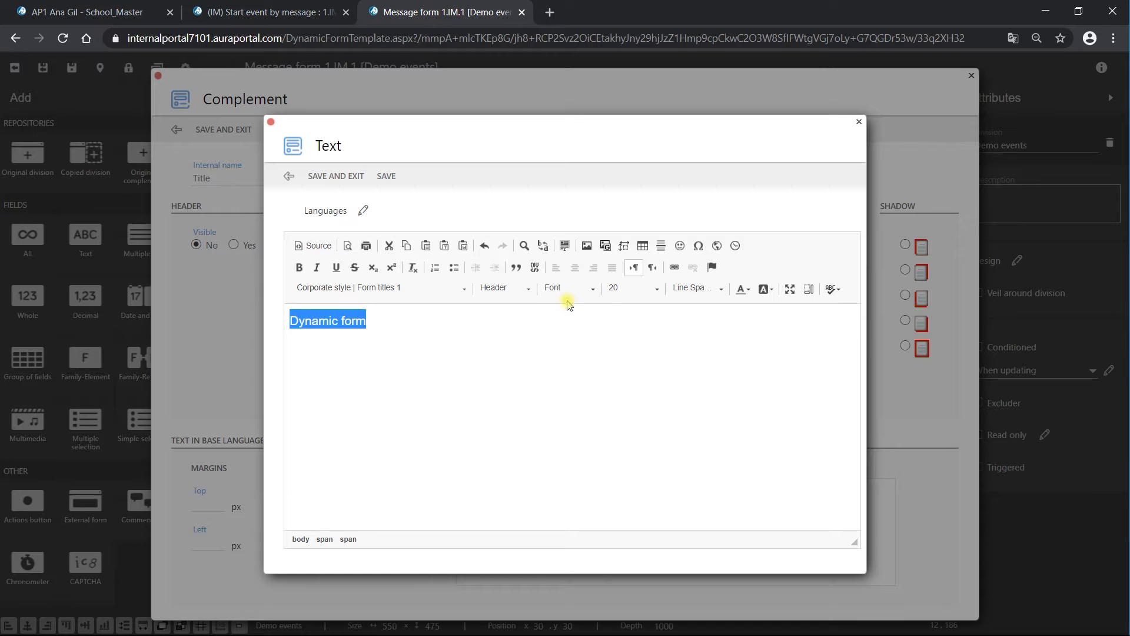
pyautogui.click(330, 176)
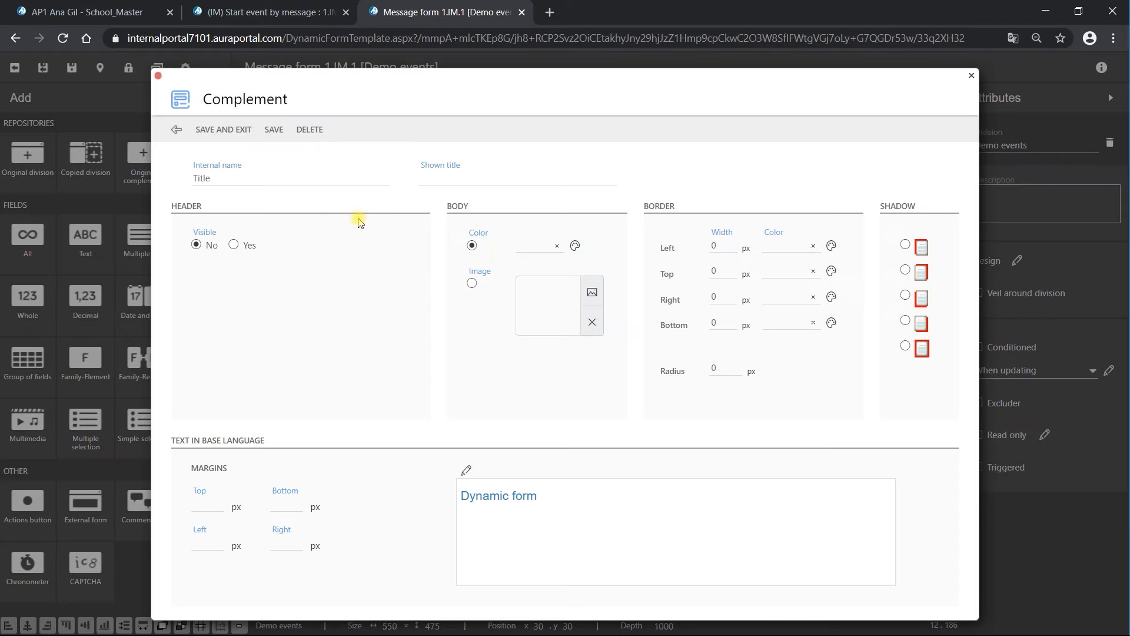
pyautogui.click(242, 135)
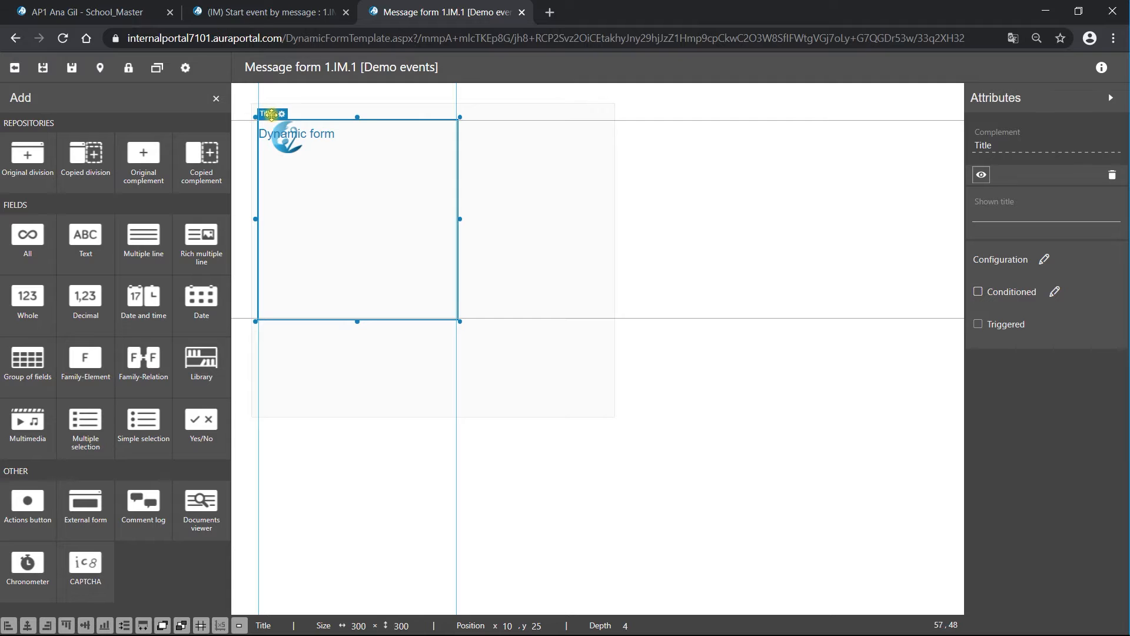
# Step: Place the Title complement to the right of the logo and shrink it to about 173 × 53
pyautogui.moveTo(271, 114); pyautogui.dragTo(368, 120)
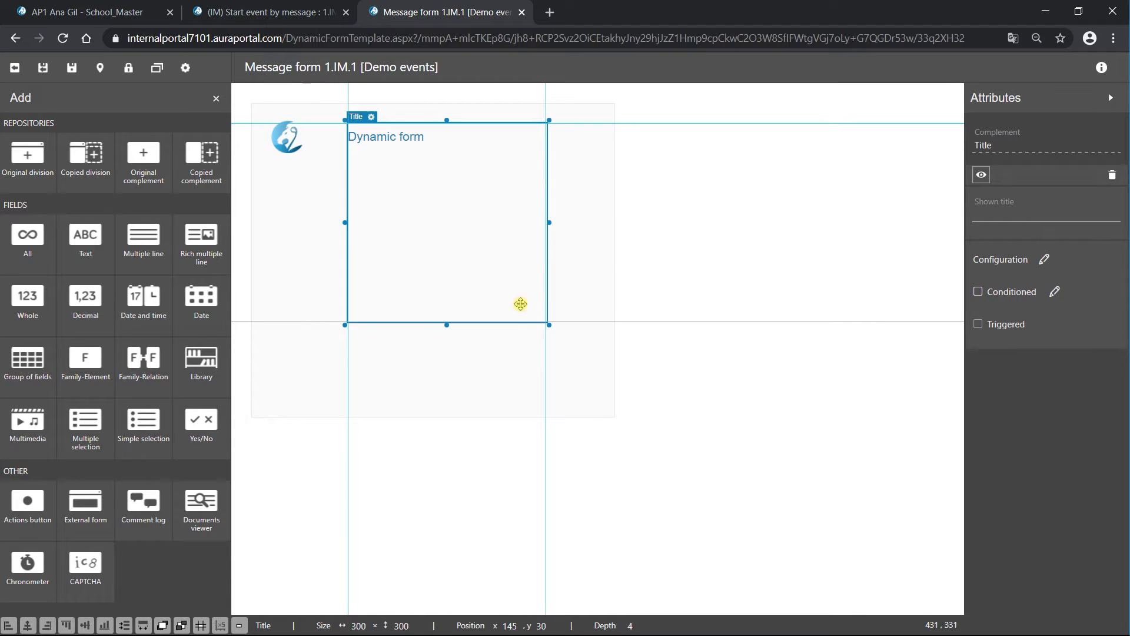
pyautogui.moveTo(548, 323); pyautogui.dragTo(463, 142)
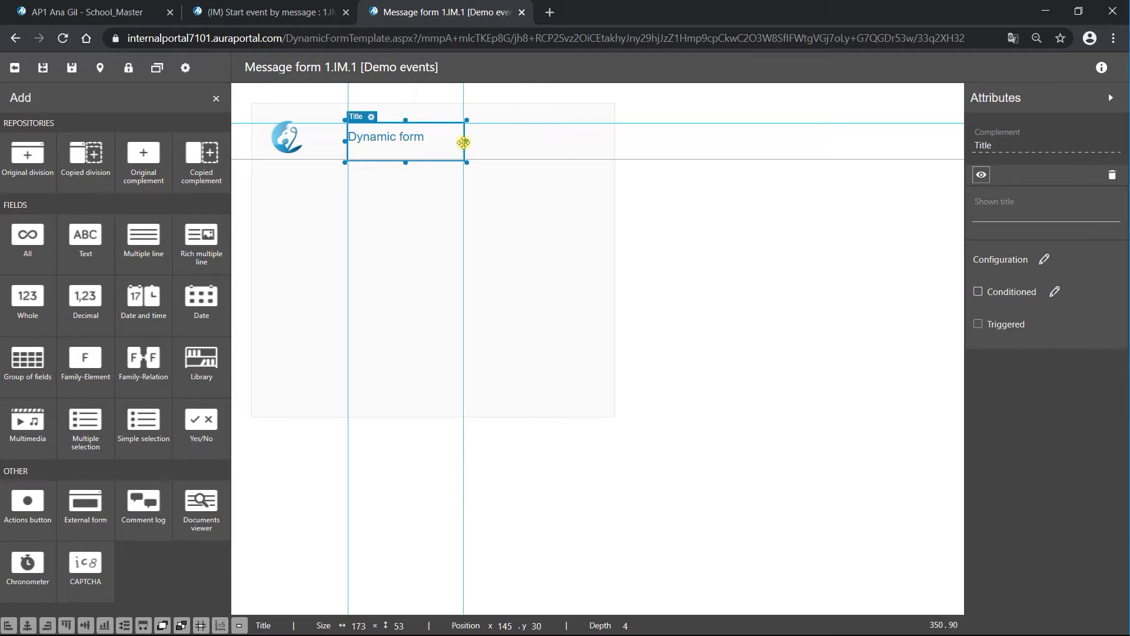
pyautogui.click(361, 111)
pyautogui.click(360, 141)
pyautogui.moveTo(358, 117); pyautogui.dragTo(341, 116)
pyautogui.click(387, 240)
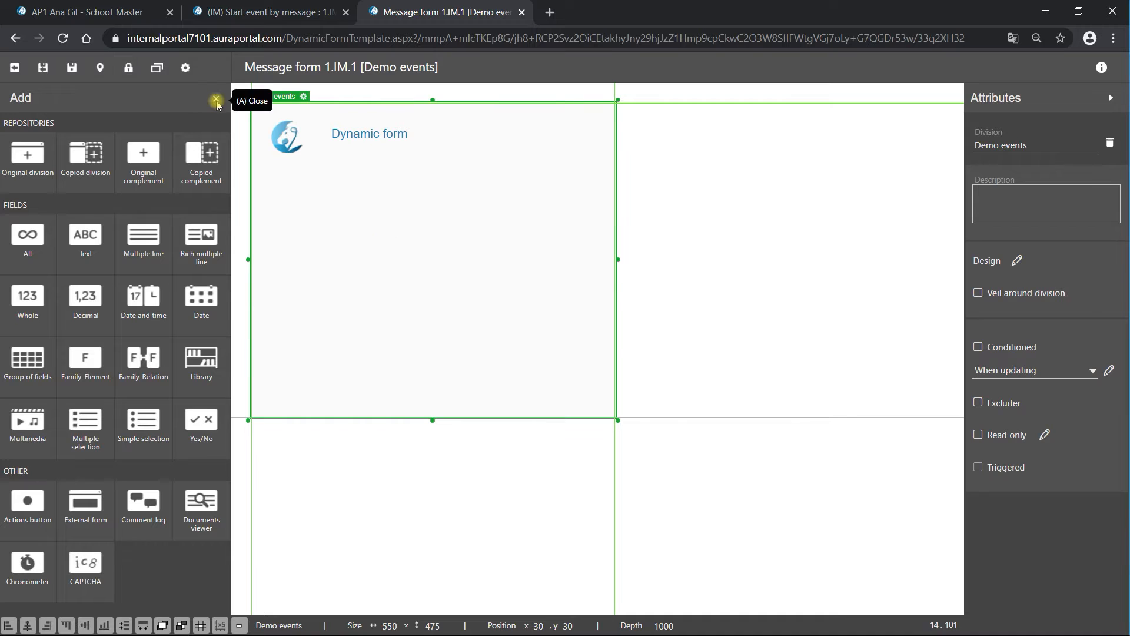
# Step: Add the existing fields _Start Message Creator, Description and Email to the Demo events division
pyautogui.click(26, 253)
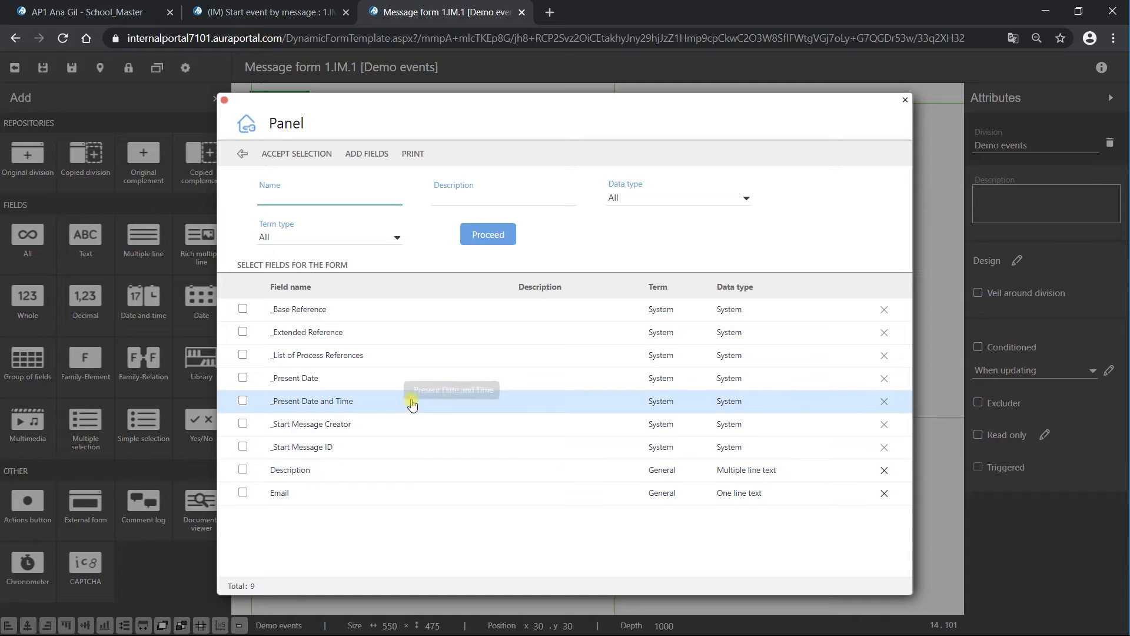
pyautogui.click(243, 424)
pyautogui.click(242, 469)
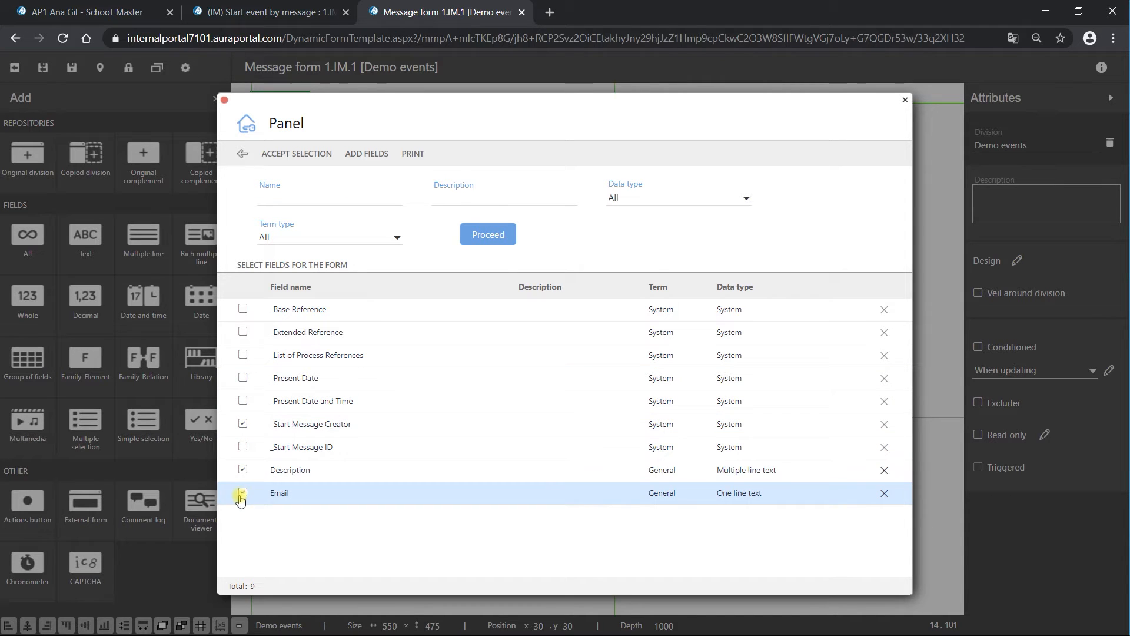
pyautogui.click(242, 494)
pyautogui.click(287, 154)
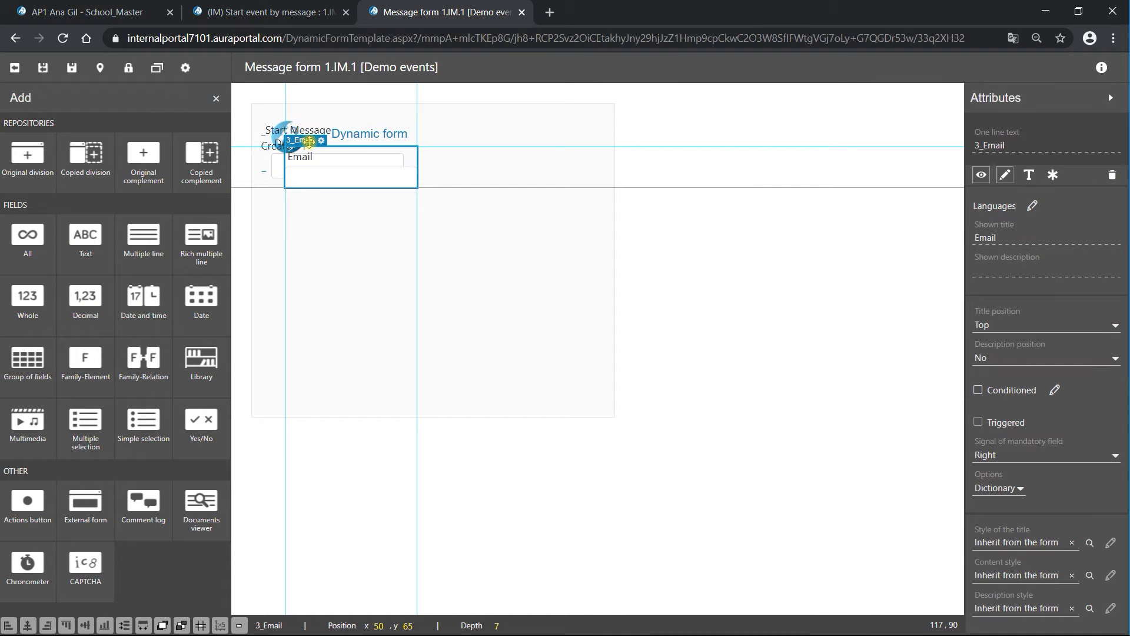
# Step: Spread out the new fields: Email at the division's lower left, Description at its right, and _Start Message Creator below the logo
pyautogui.moveTo(309, 142); pyautogui.dragTo(277, 352)
pyautogui.moveTo(311, 170); pyautogui.dragTo(498, 235)
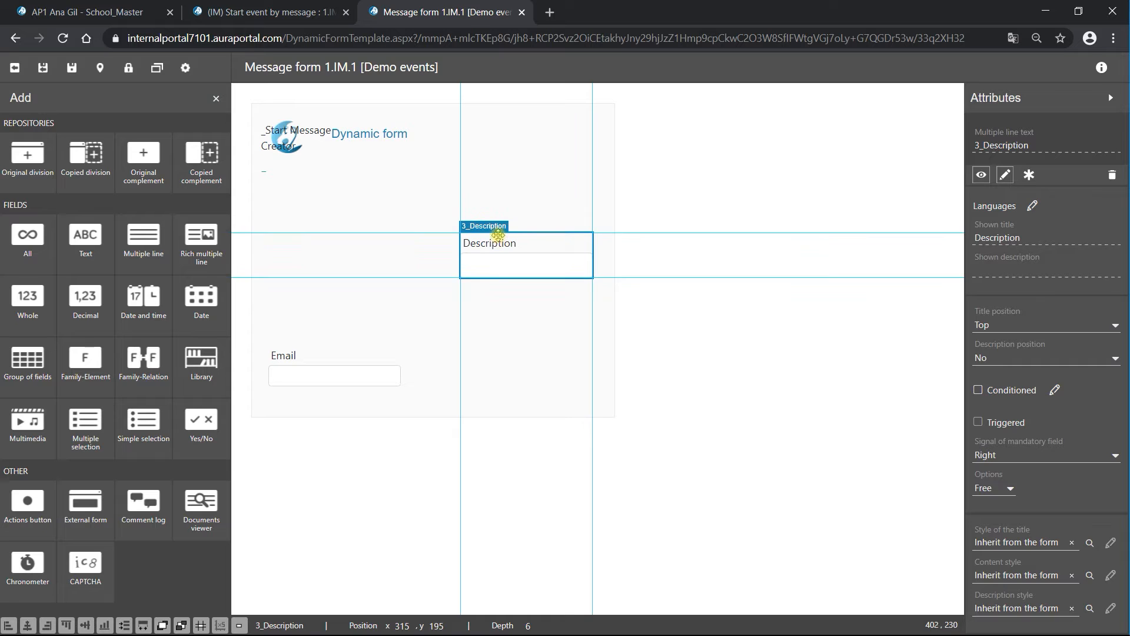
pyautogui.click(301, 132)
pyautogui.moveTo(308, 166); pyautogui.dragTo(323, 180)
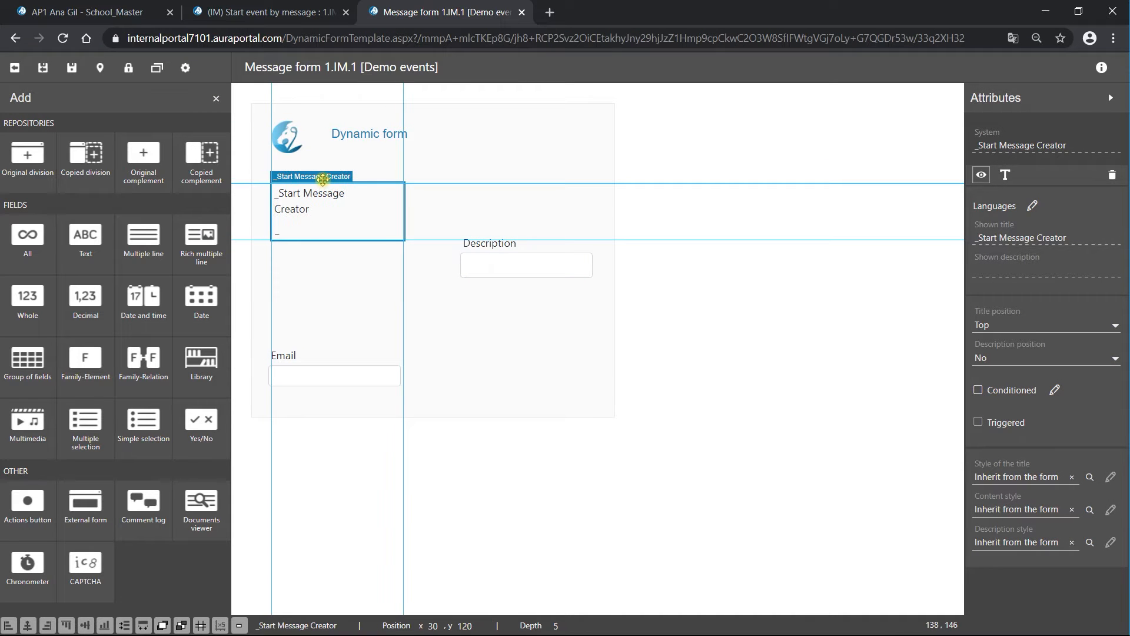
pyautogui.click(406, 303)
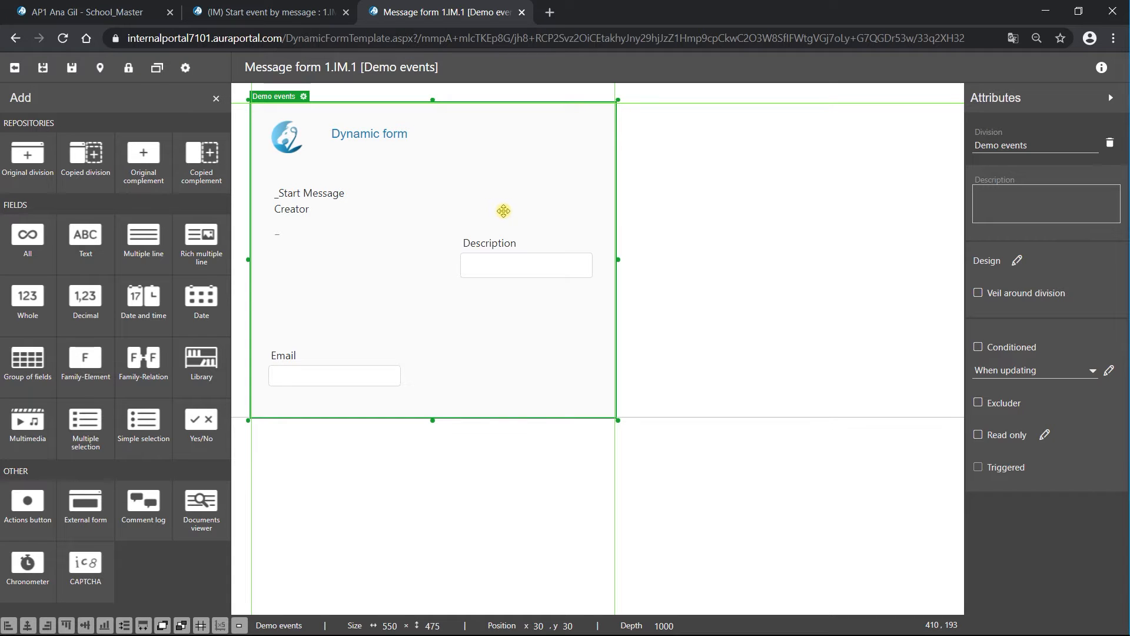
# Step: Widen the title of the _Start Message Creator field to about 185 so it fits on one line
pyautogui.click(315, 202)
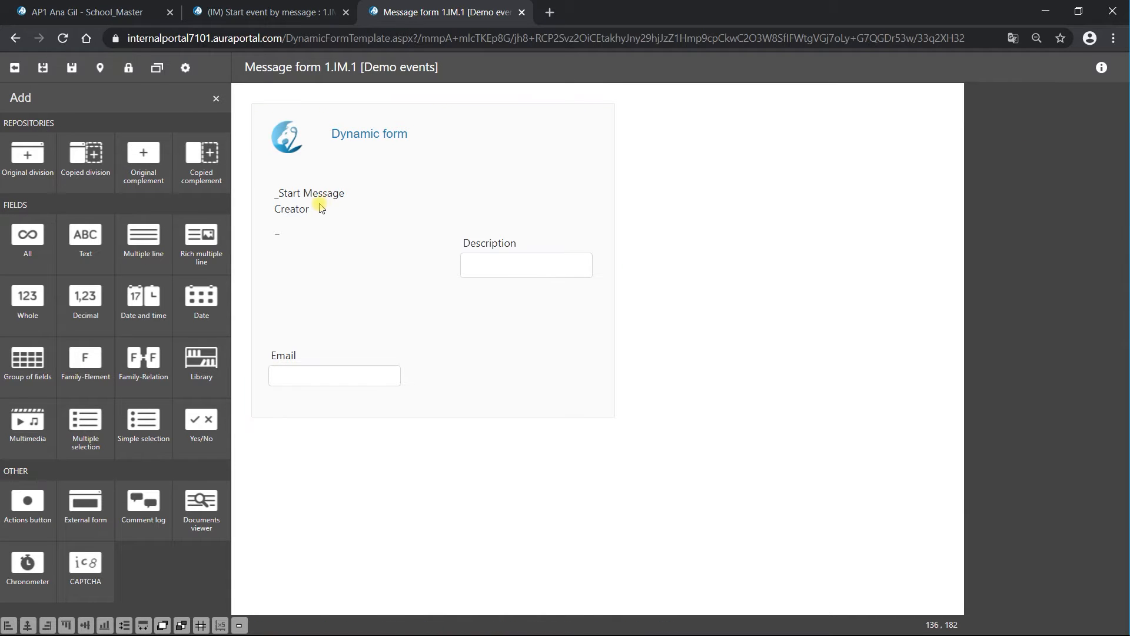
pyautogui.click(307, 208)
pyautogui.moveTo(368, 201); pyautogui.dragTo(398, 197)
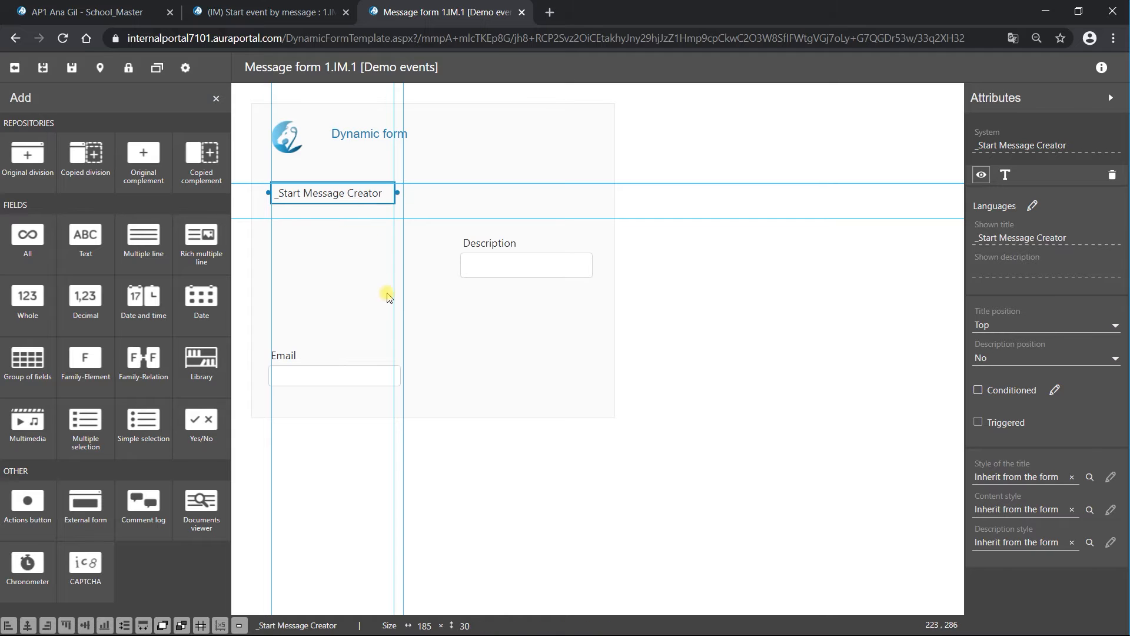
pyautogui.click(448, 318)
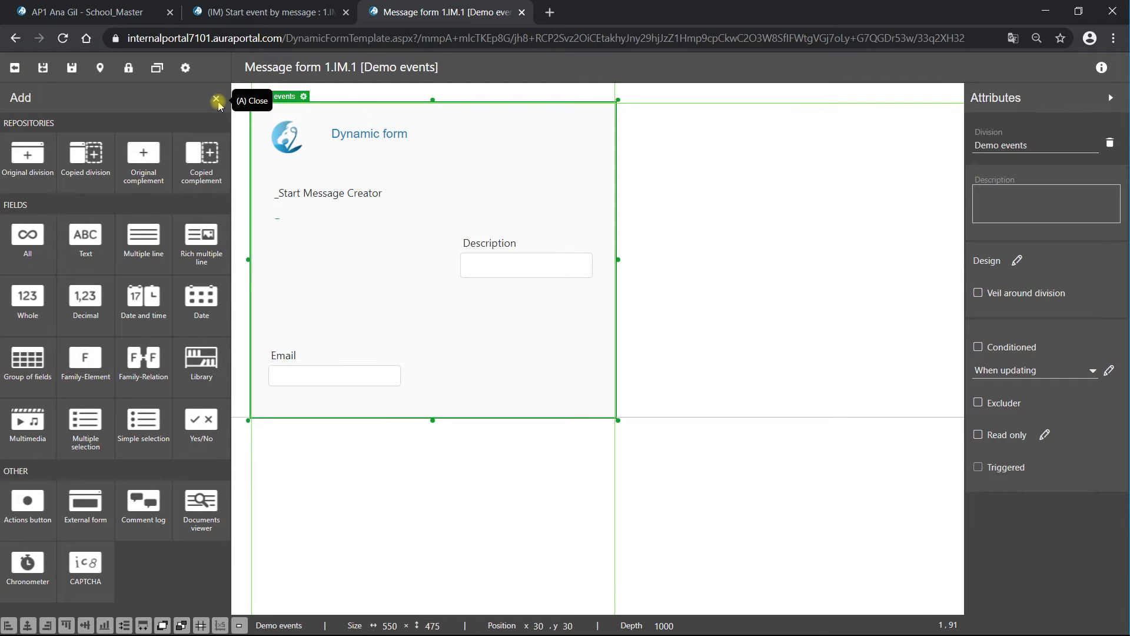
# Step: Customize the _Start Message Creator field's languages, setting the displayed text for English - United States to "Starts process"
pyautogui.click(216, 101)
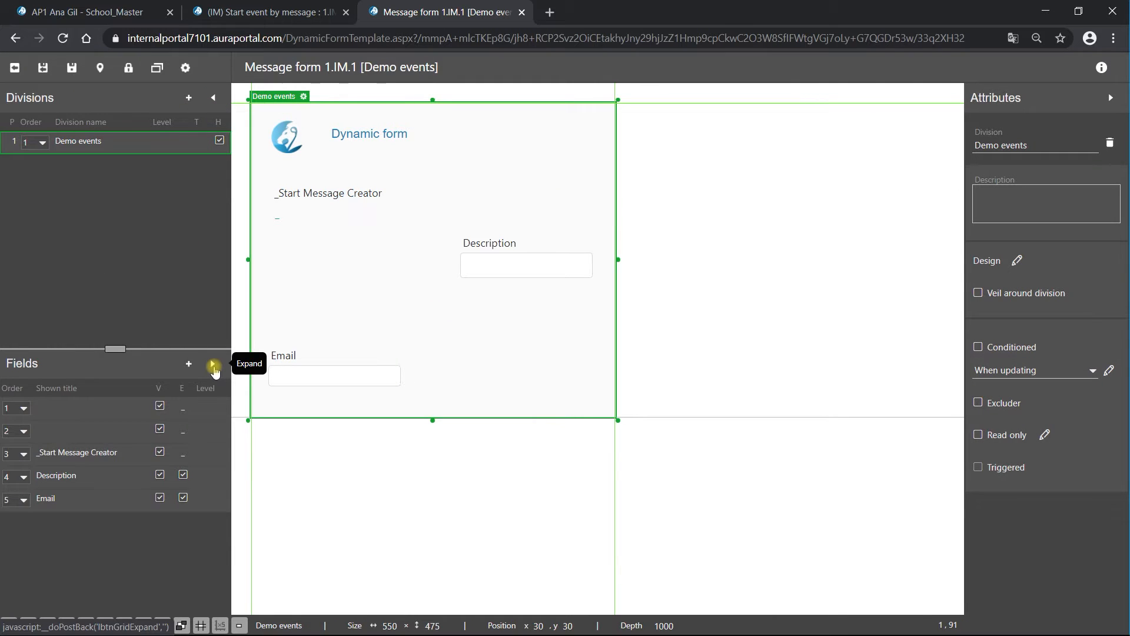
pyautogui.click(214, 365)
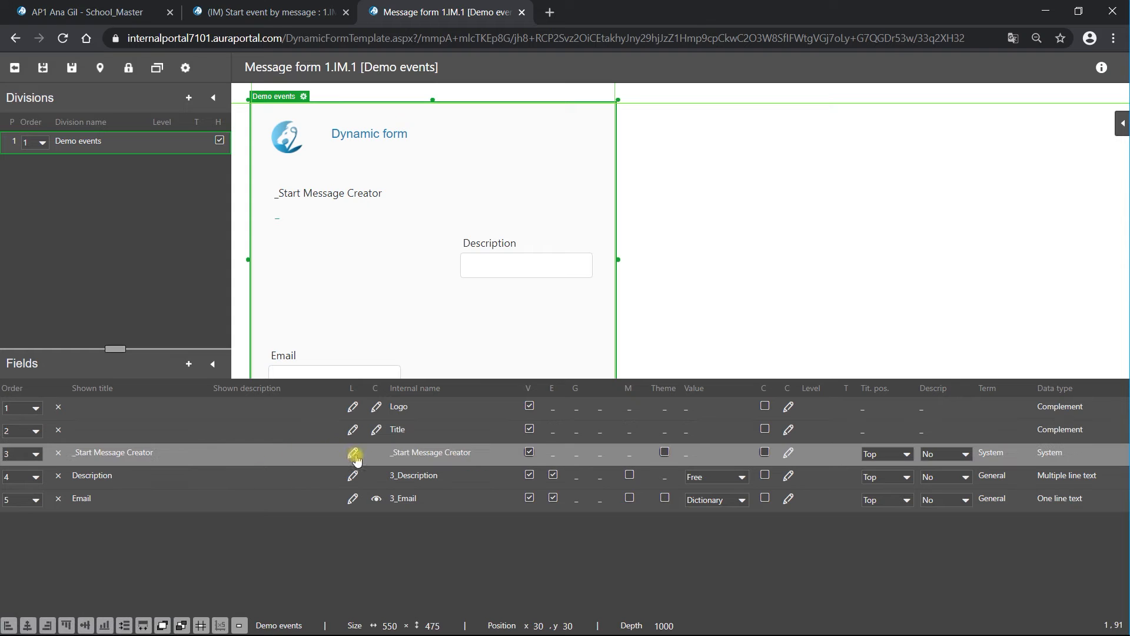
pyautogui.click(353, 453)
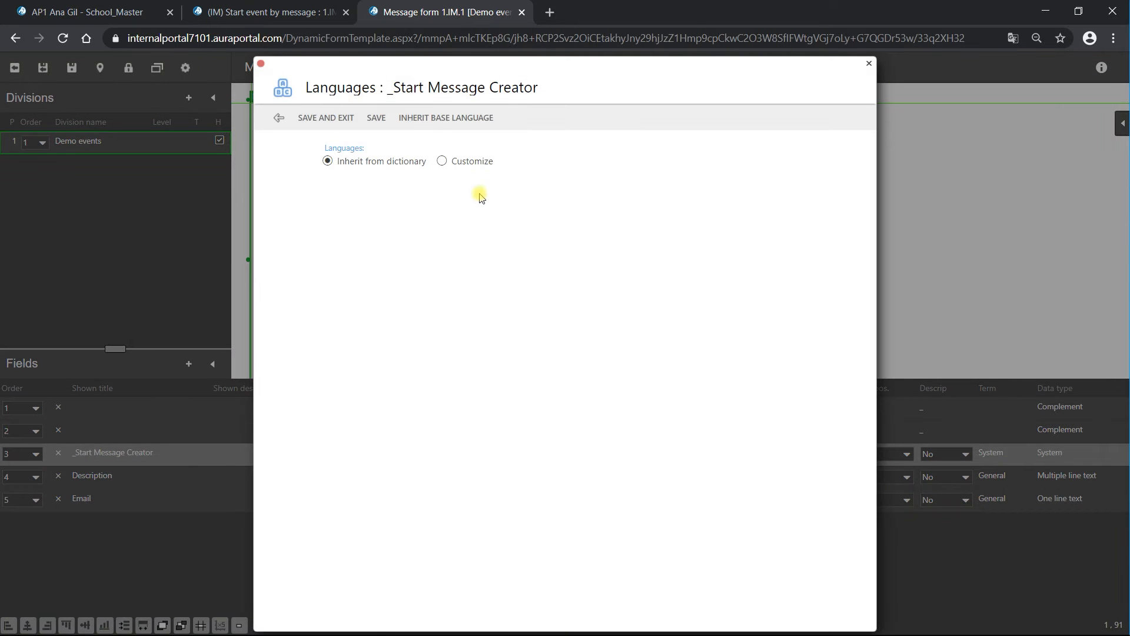
pyautogui.click(441, 162)
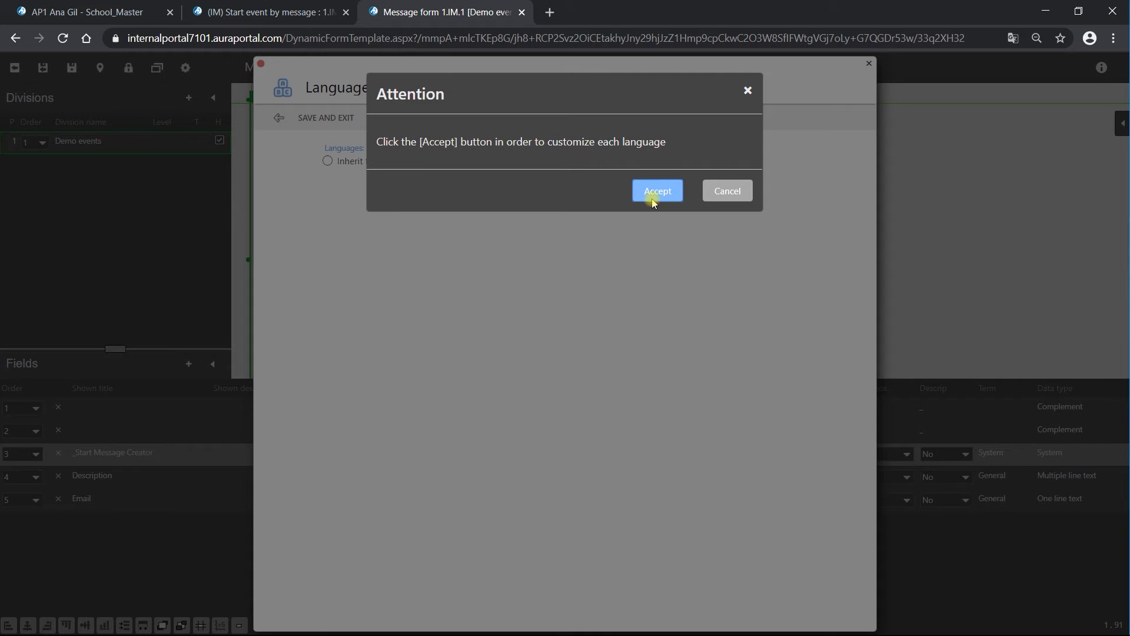
pyautogui.click(655, 200)
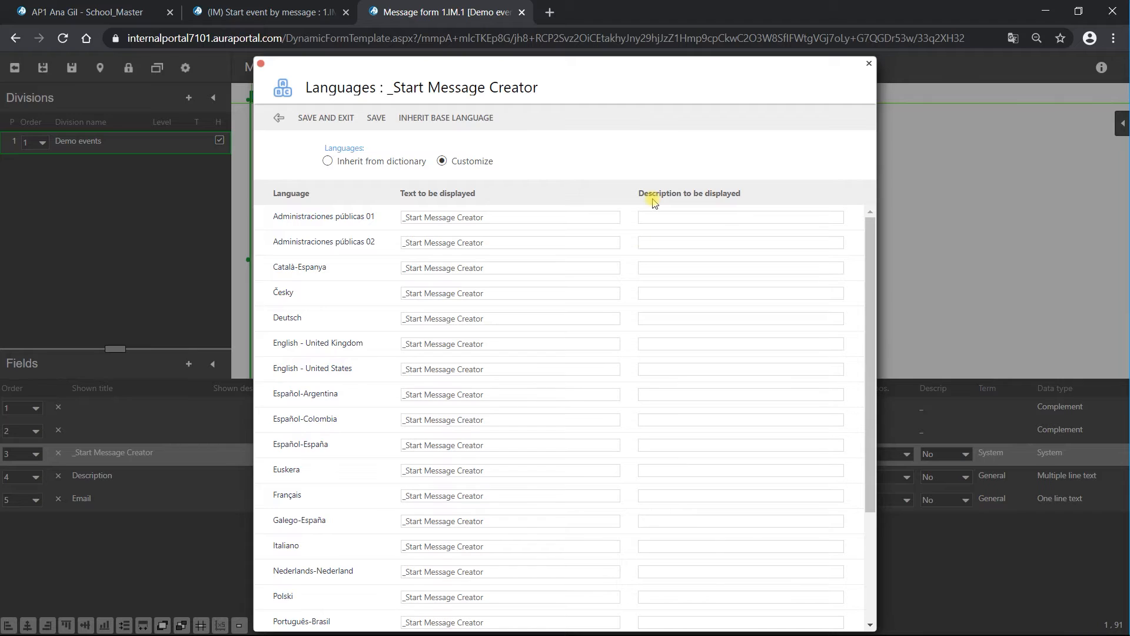
pyautogui.tripleClick(504, 368)
pyautogui.write('Starts process')
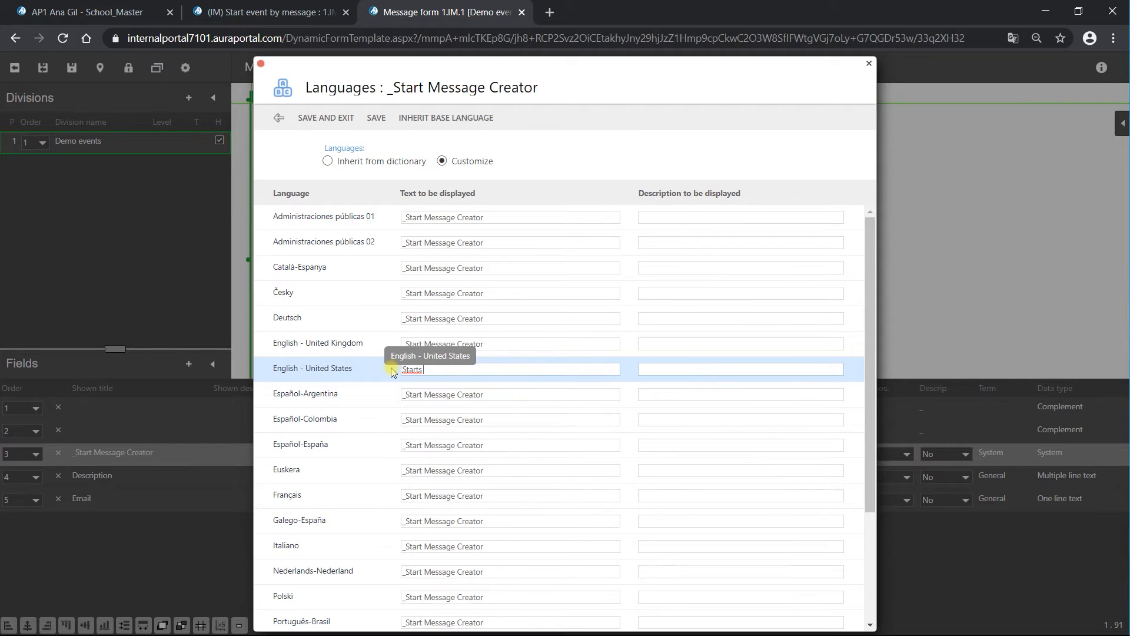
pyautogui.click(344, 118)
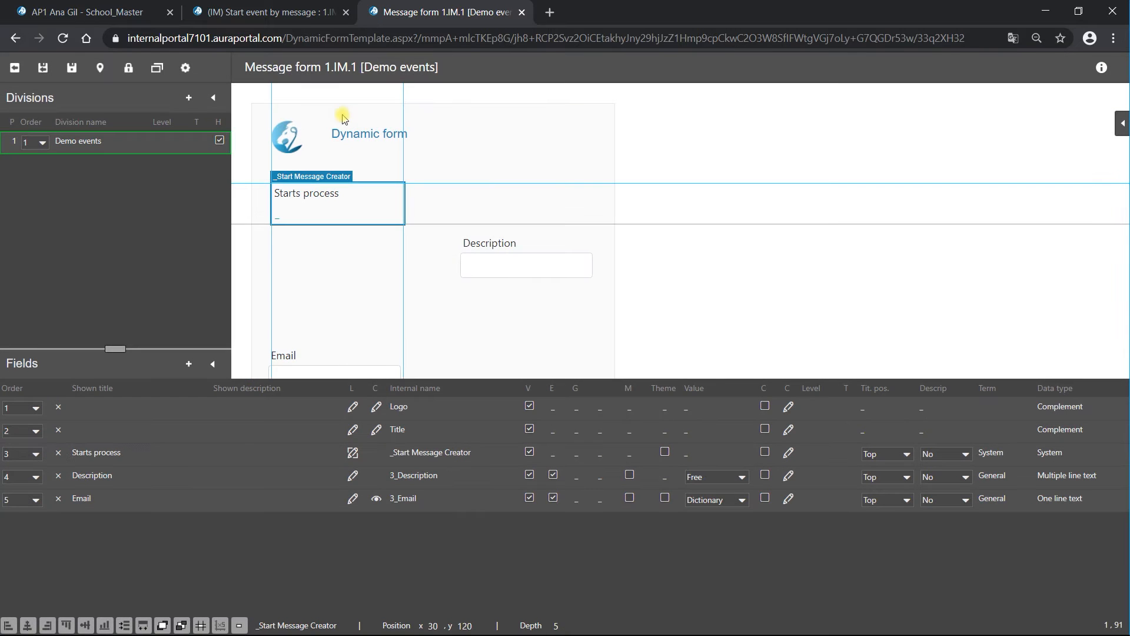
pyautogui.click(347, 257)
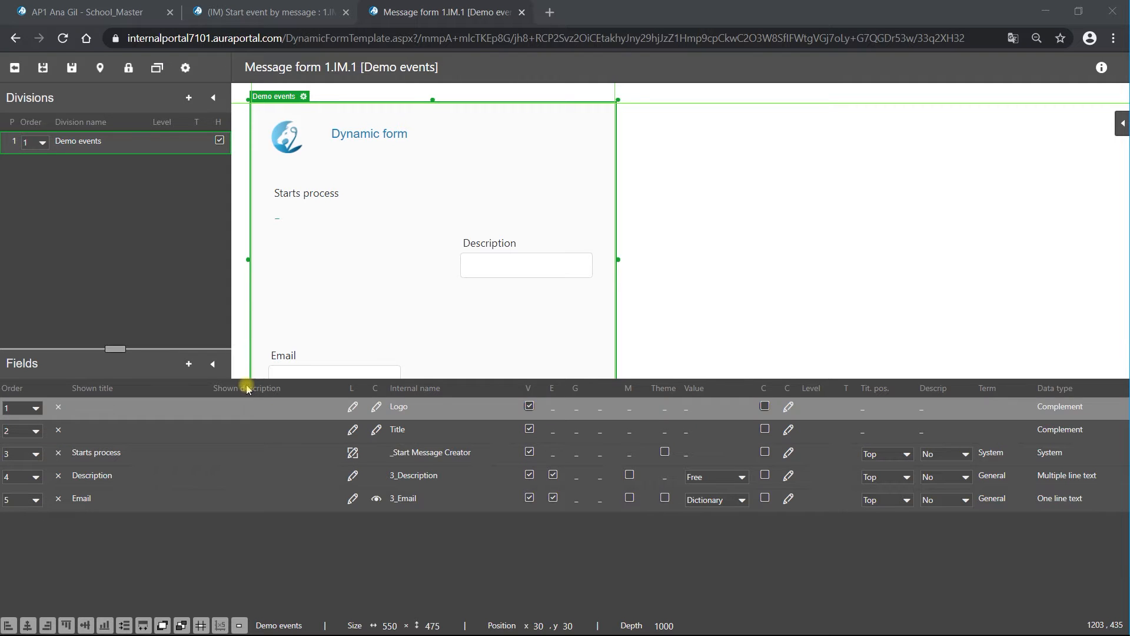
pyautogui.click(211, 366)
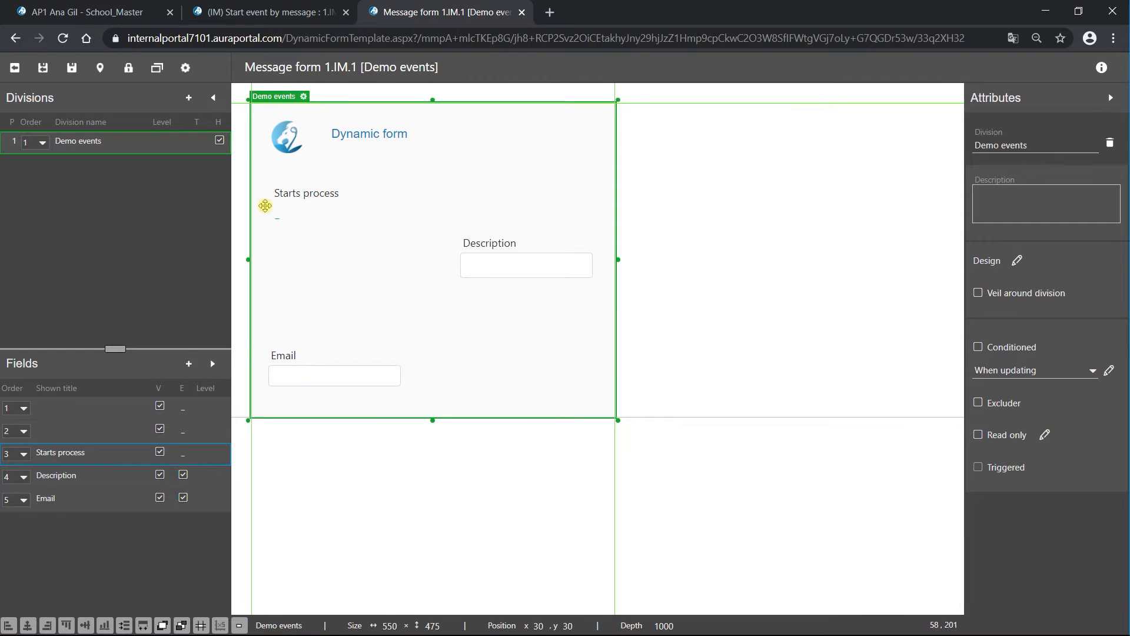
# Step: Add the date and time terms Start-calendar view and End-calendar view from the dictionary to the form
pyautogui.click(191, 97)
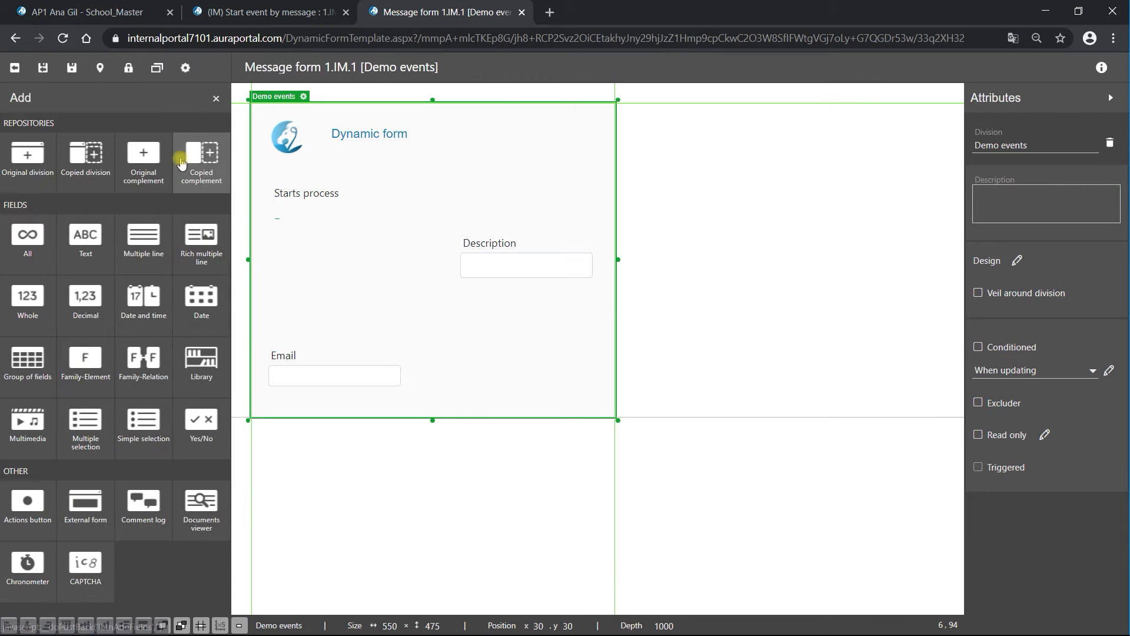
pyautogui.click(28, 253)
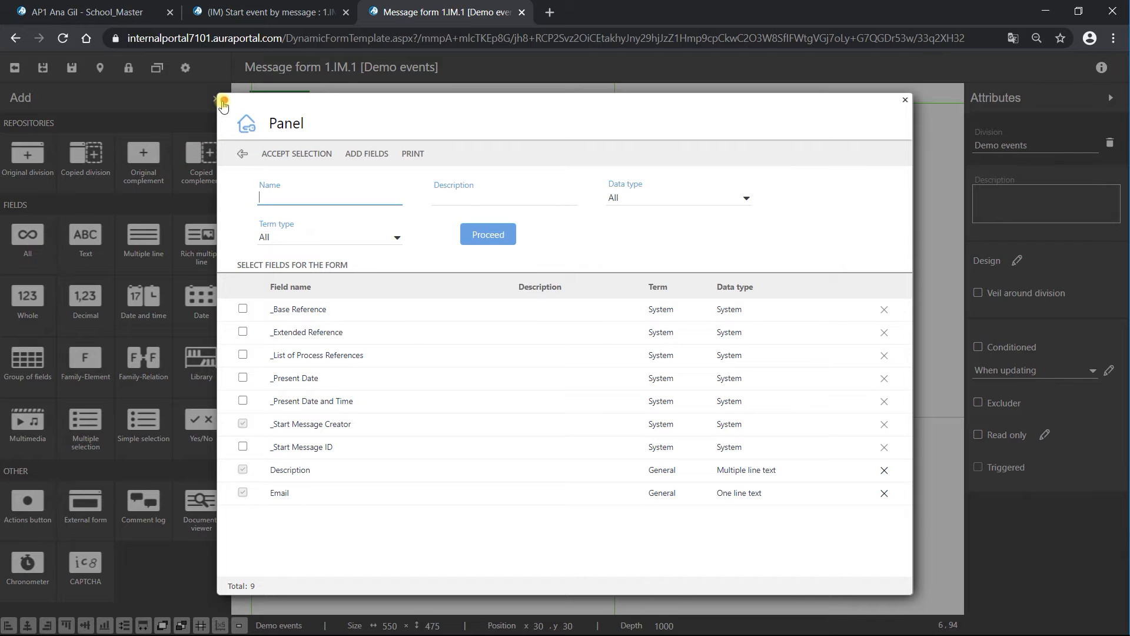
pyautogui.click(223, 101)
pyautogui.click(147, 301)
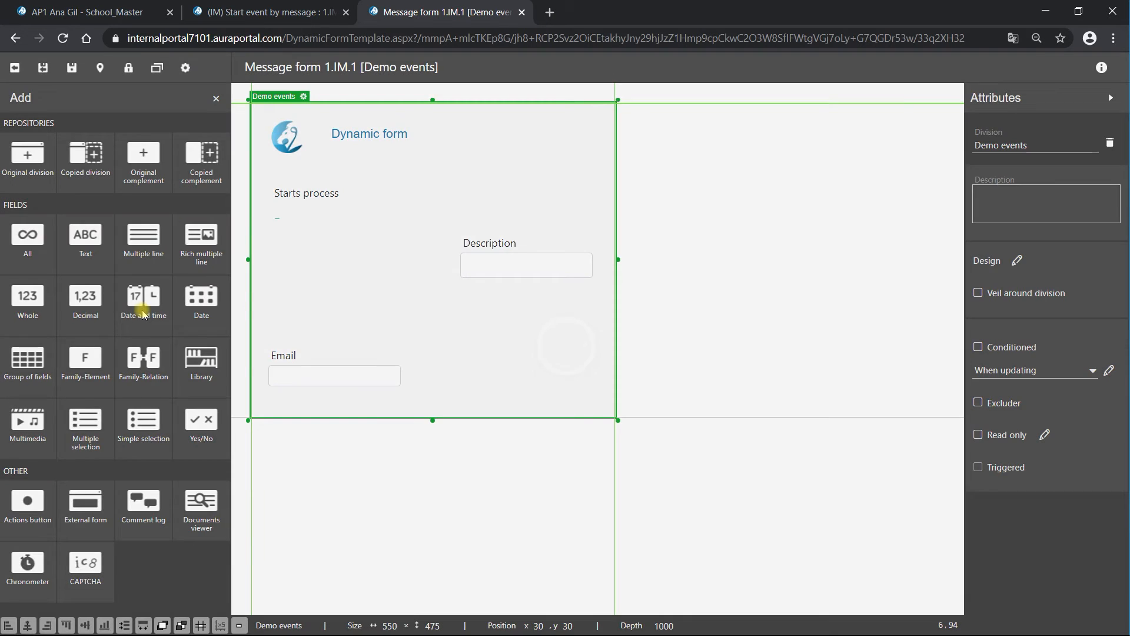
pyautogui.click(480, 236)
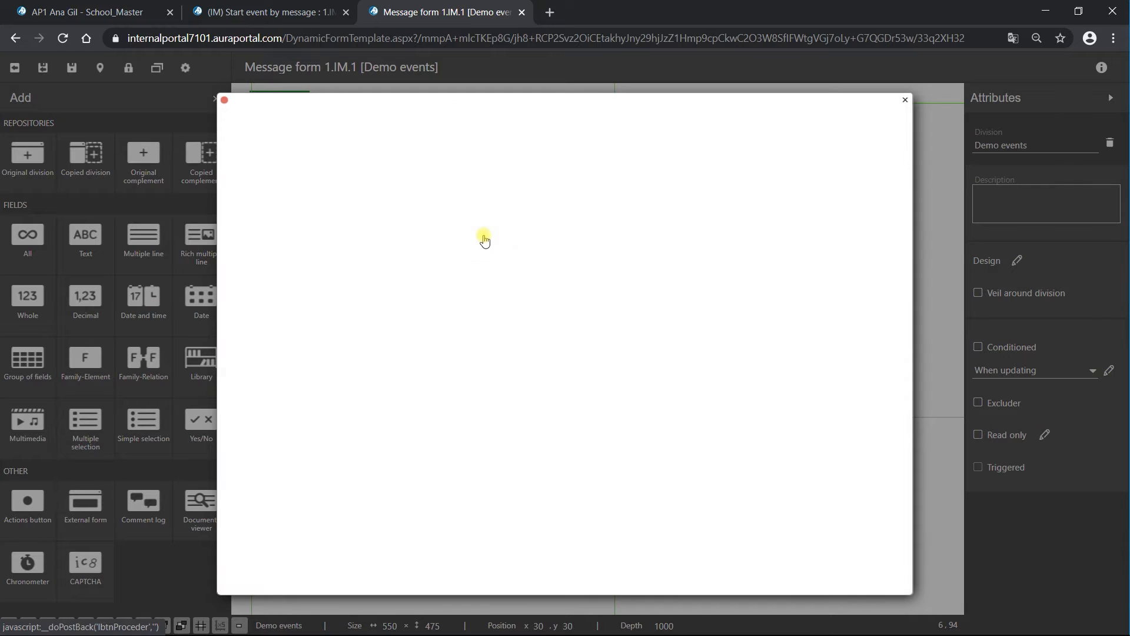
pyautogui.click(361, 153)
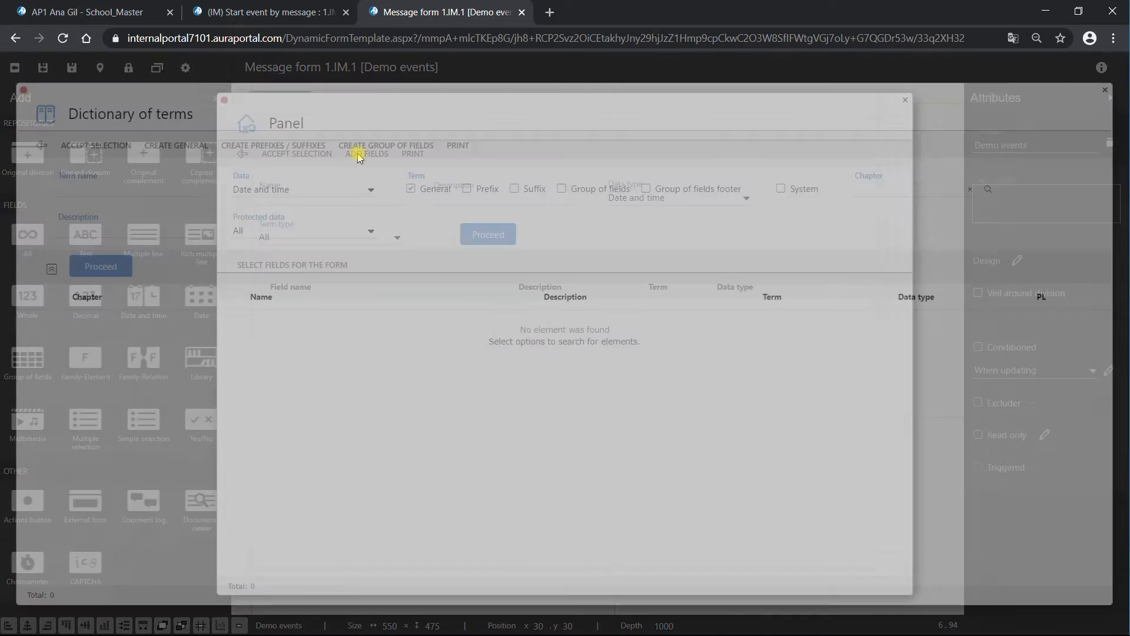
pyautogui.click(103, 268)
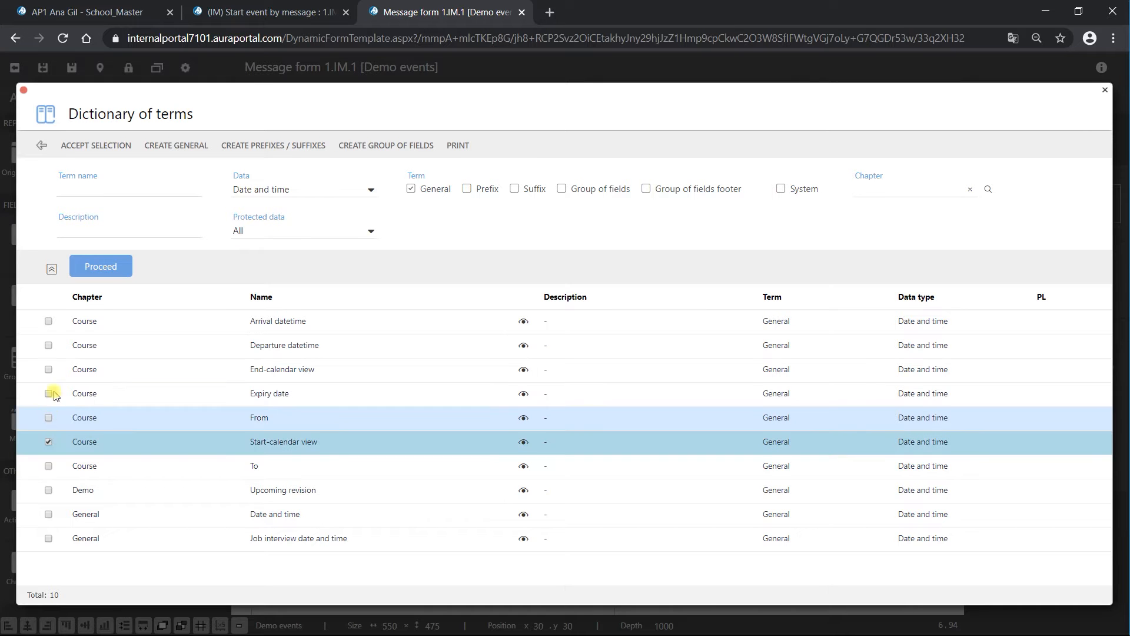
pyautogui.click(49, 370)
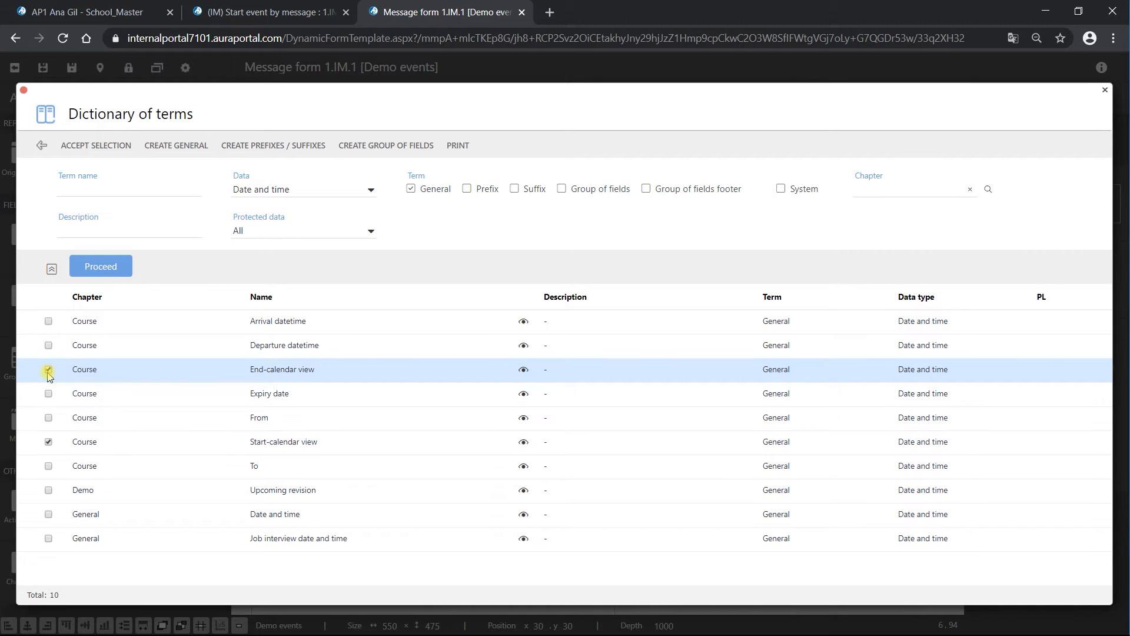
pyautogui.click(99, 144)
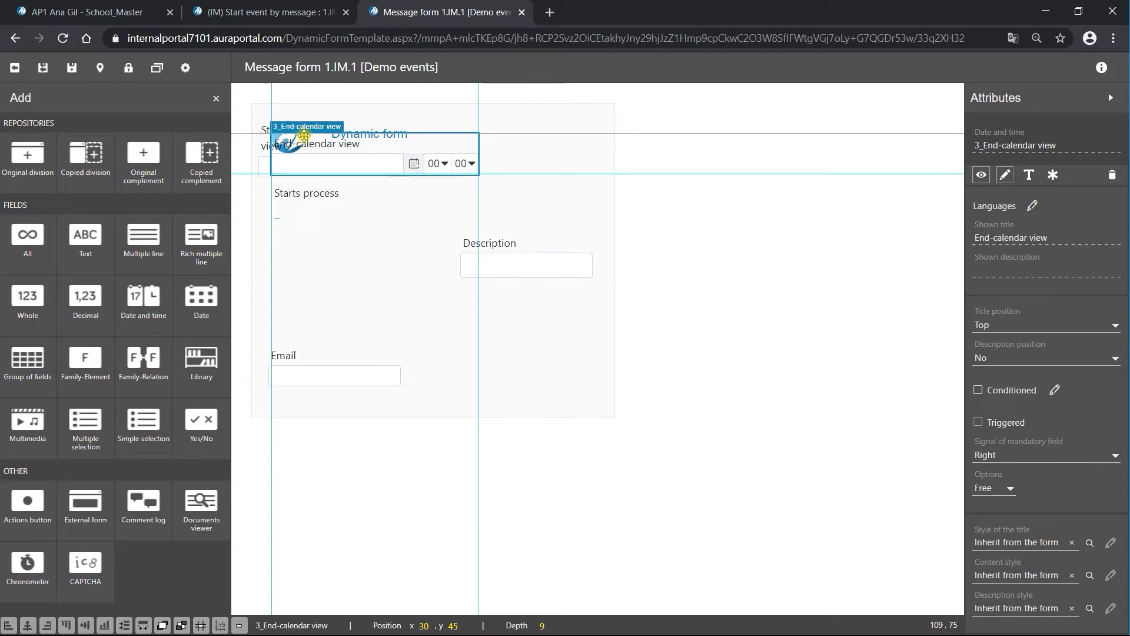
# Step: Place End-calendar view above Email and Start-calendar view below Starts process, widening the latter's title to fit on one line
pyautogui.moveTo(303, 136); pyautogui.dragTo(294, 306)
pyautogui.click(284, 123)
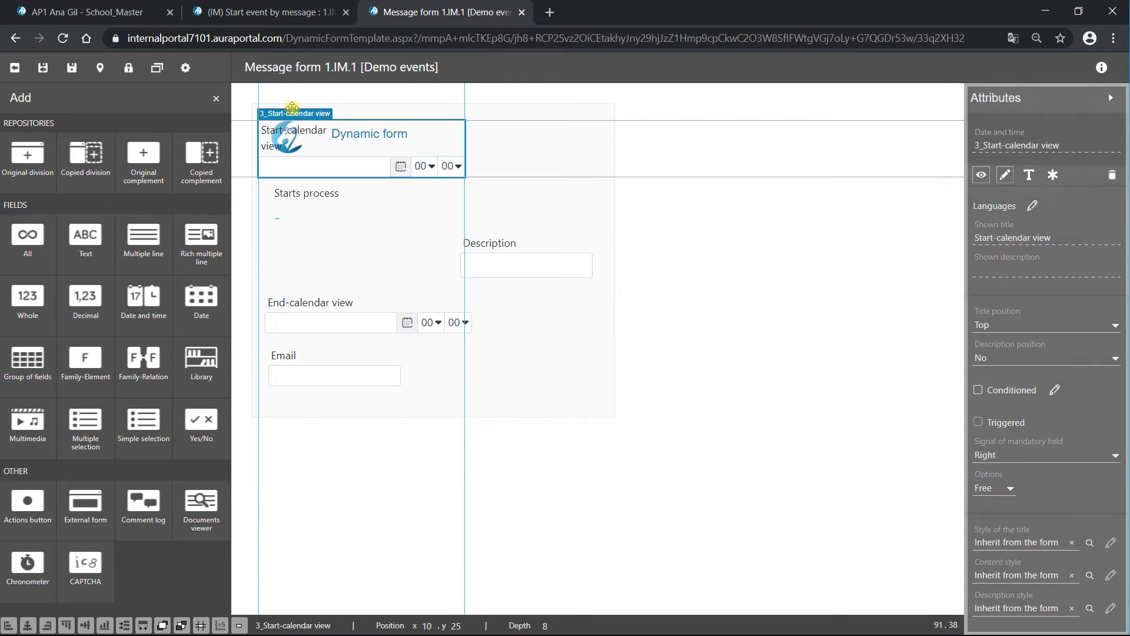
pyautogui.moveTo(284, 121); pyautogui.dragTo(312, 216)
pyautogui.doubleClick(295, 240)
pyautogui.moveTo(369, 238); pyautogui.dragTo(381, 239)
# Step: Enlarge the Demo events division to about 570 × 505
pyautogui.click(590, 277)
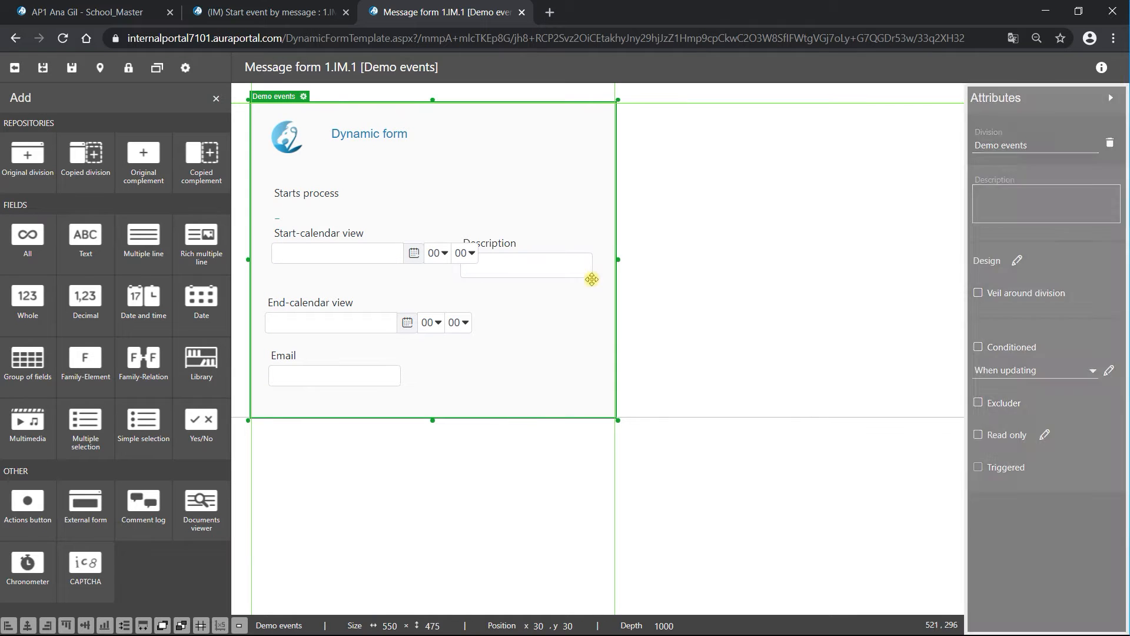
pyautogui.moveTo(616, 419); pyautogui.dragTo(631, 440)
pyautogui.click(384, 253)
# Step: Move the Description field clear of Start-calendar view to about x 350, y 190, and enlarge its text box to about 200 × 95
pyautogui.click(505, 252)
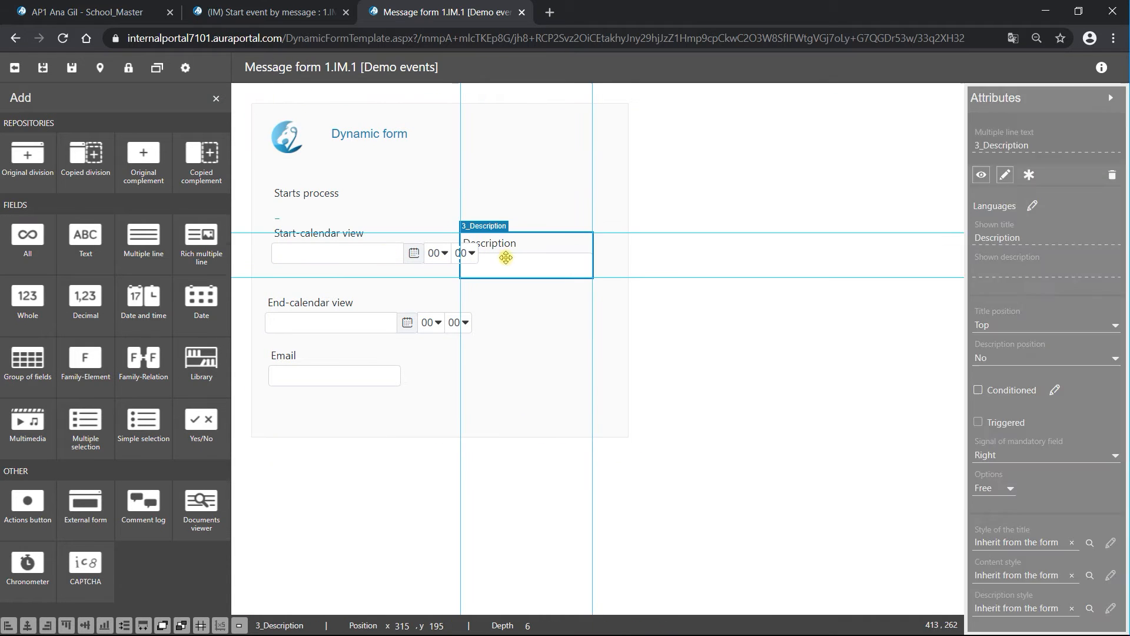
pyautogui.moveTo(489, 233); pyautogui.dragTo(511, 223)
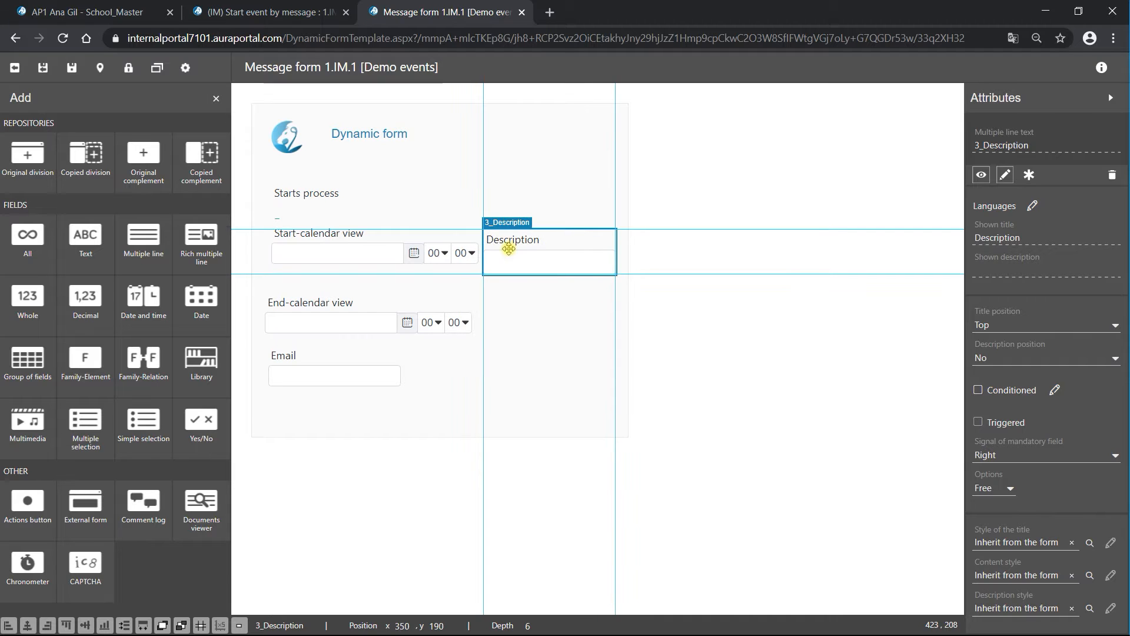
pyautogui.click(507, 246)
pyautogui.moveTo(623, 283); pyautogui.dragTo(616, 312)
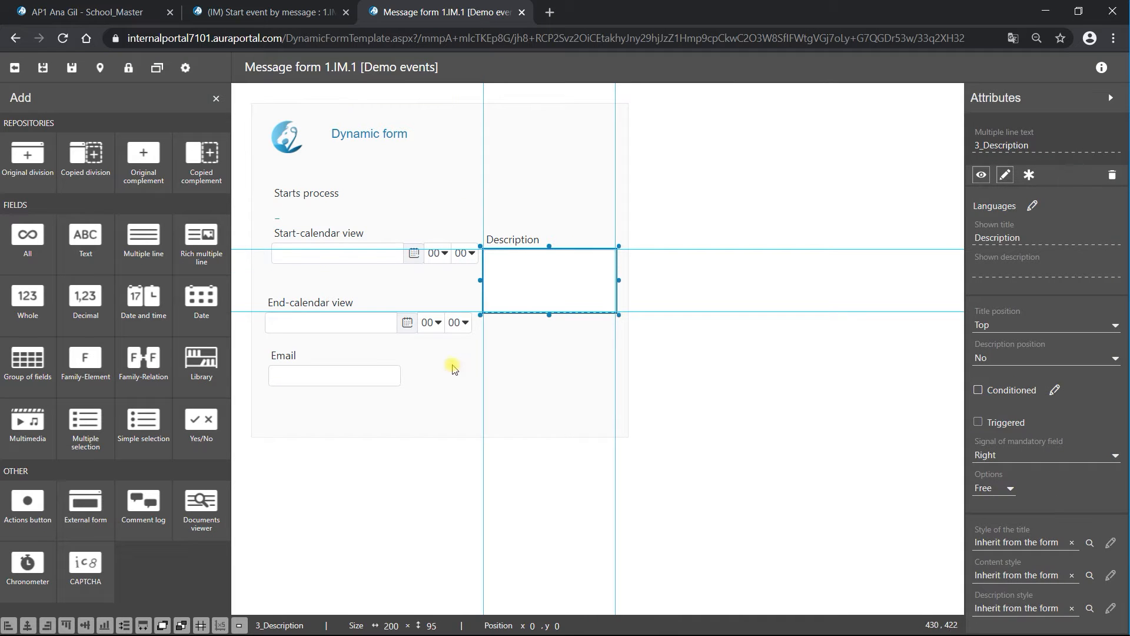
pyautogui.click(419, 346)
# Step: Narrow the date boxes of the End-calendar view and Start-calendar view fields to about 160 wide
pyautogui.click(366, 325)
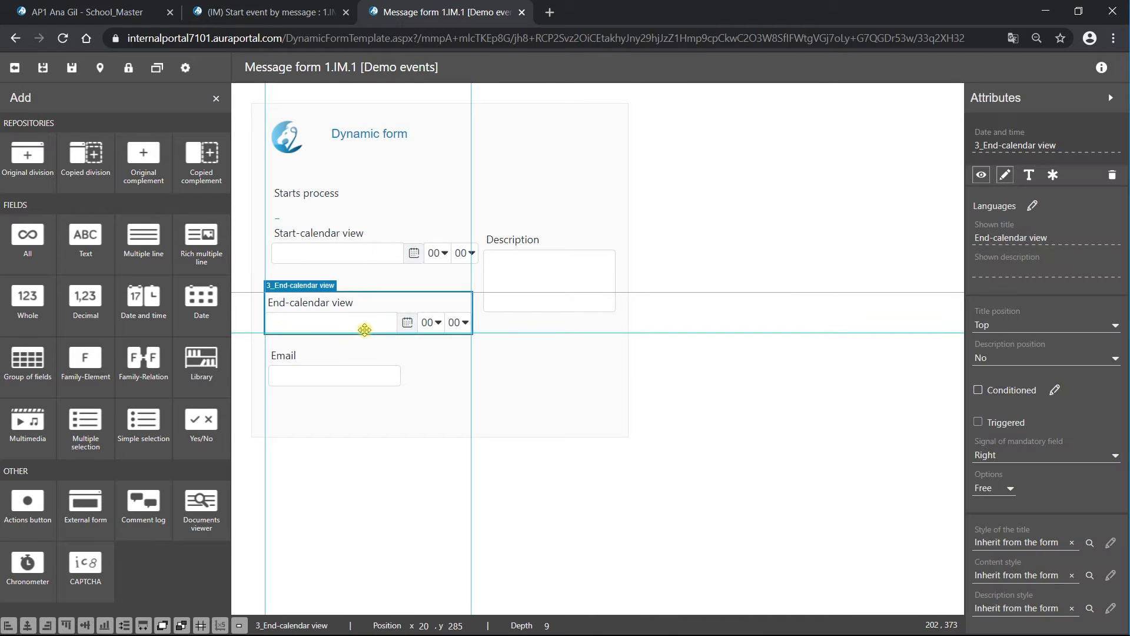
pyautogui.moveTo(398, 321); pyautogui.dragTo(380, 298)
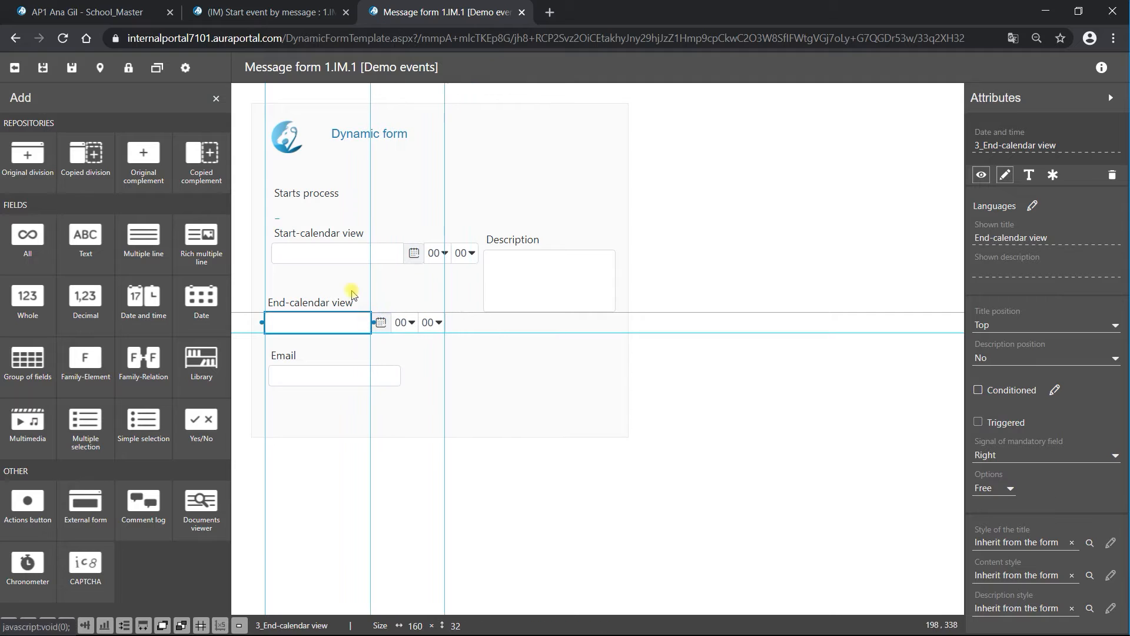
pyautogui.click(346, 255)
pyautogui.moveTo(408, 252); pyautogui.dragTo(383, 252)
pyautogui.click(548, 366)
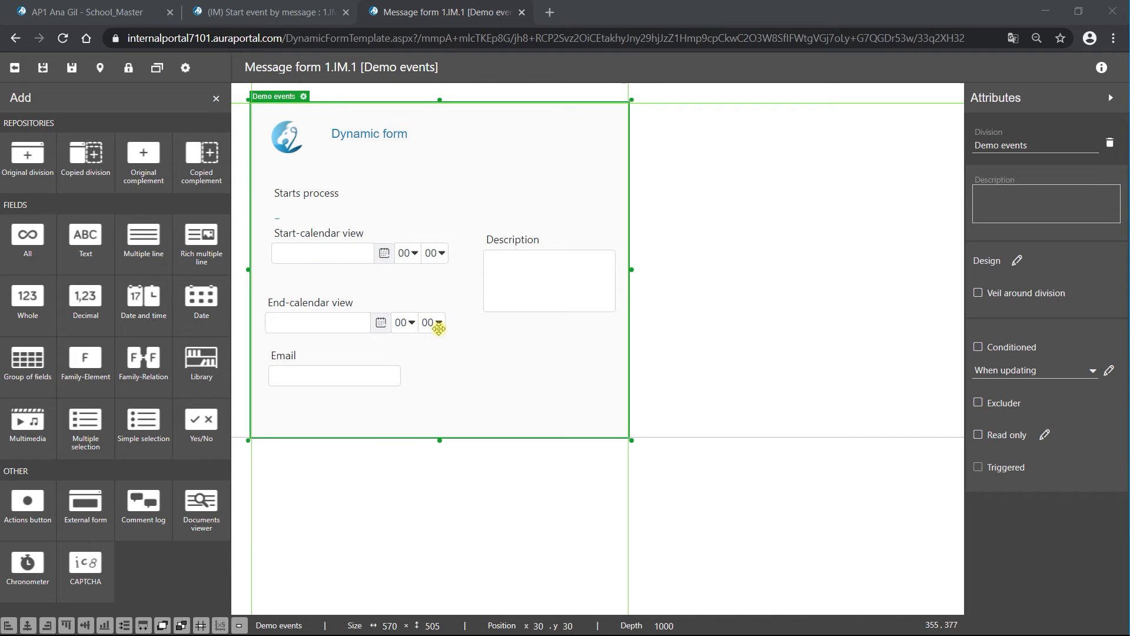
# Step: Find the Subject term in the dictionary of terms and add it to the available fields
pyautogui.click(31, 252)
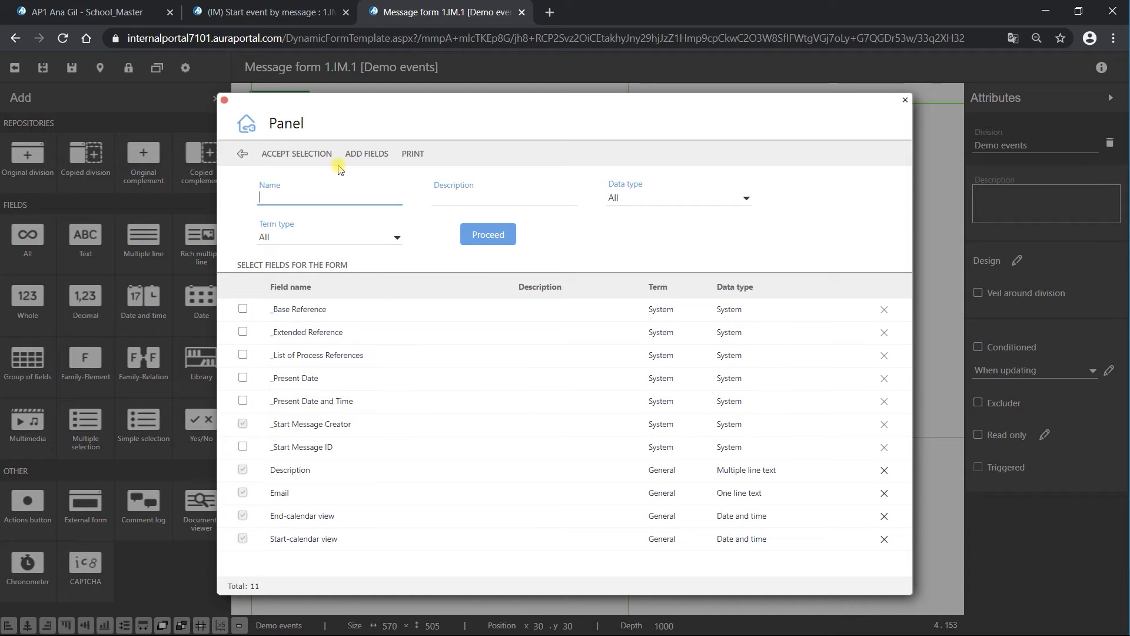
pyautogui.click(367, 154)
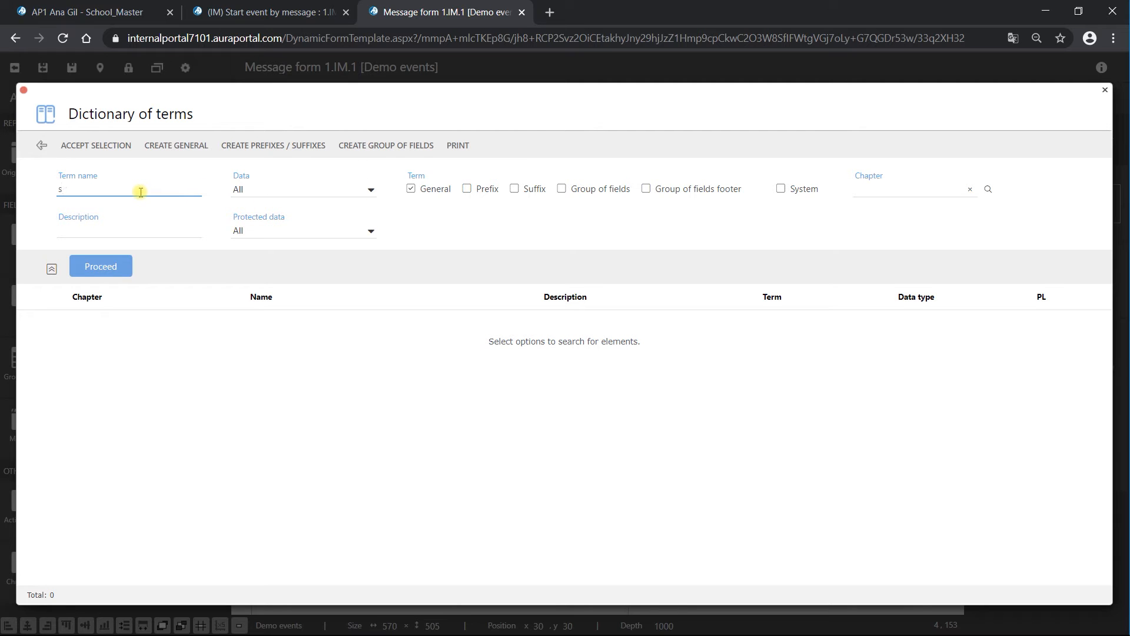
pyautogui.click(115, 279)
pyautogui.click(49, 325)
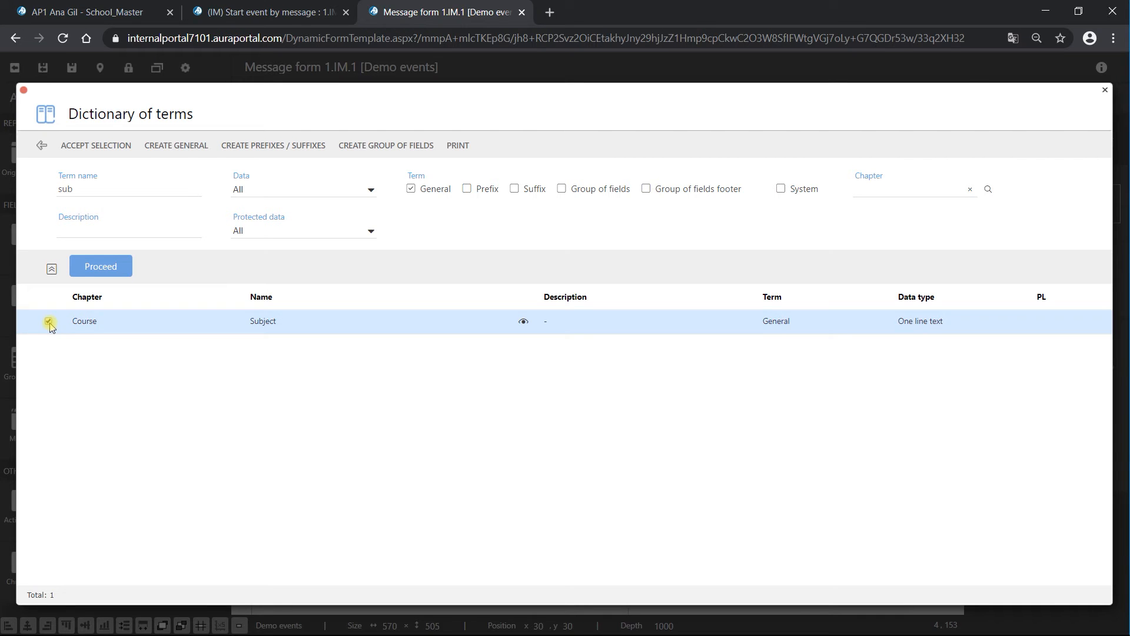
pyautogui.click(98, 149)
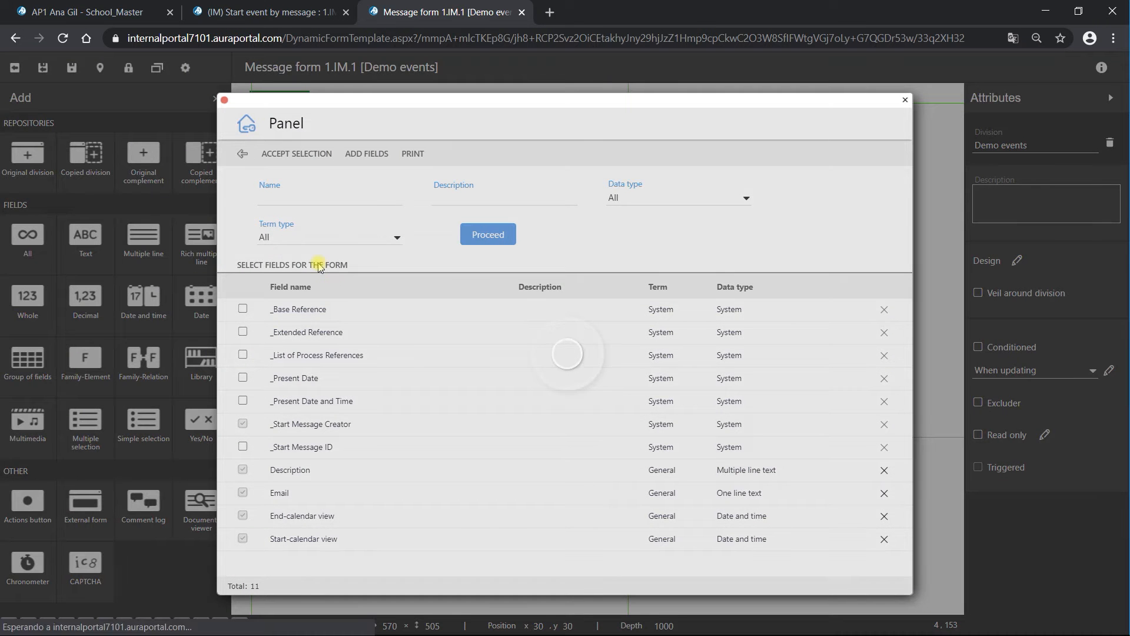
# Step: Insert the Subject field into the form and place it above Description at about x 355, y 105
pyautogui.click(242, 309)
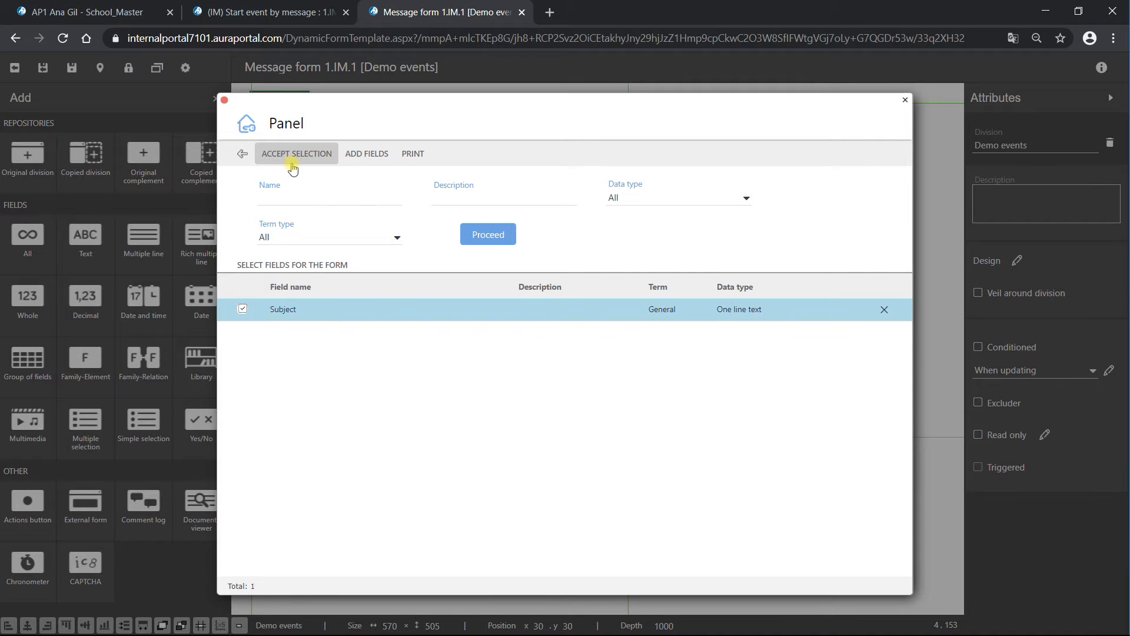
pyautogui.click(292, 169)
pyautogui.moveTo(281, 121); pyautogui.dragTo(507, 172)
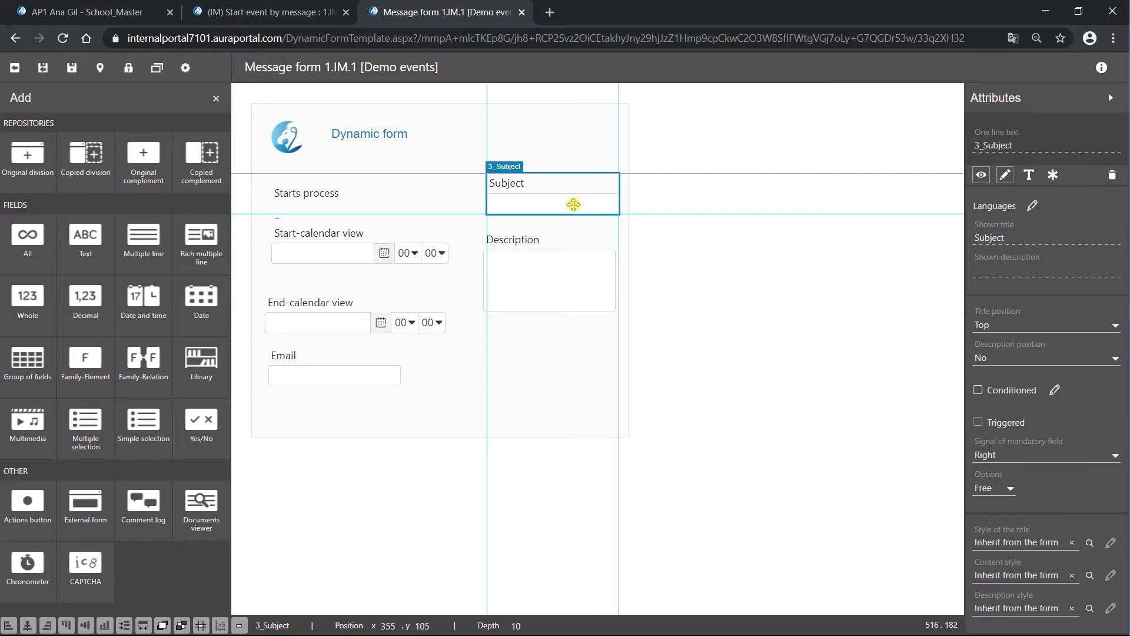
pyautogui.click(554, 372)
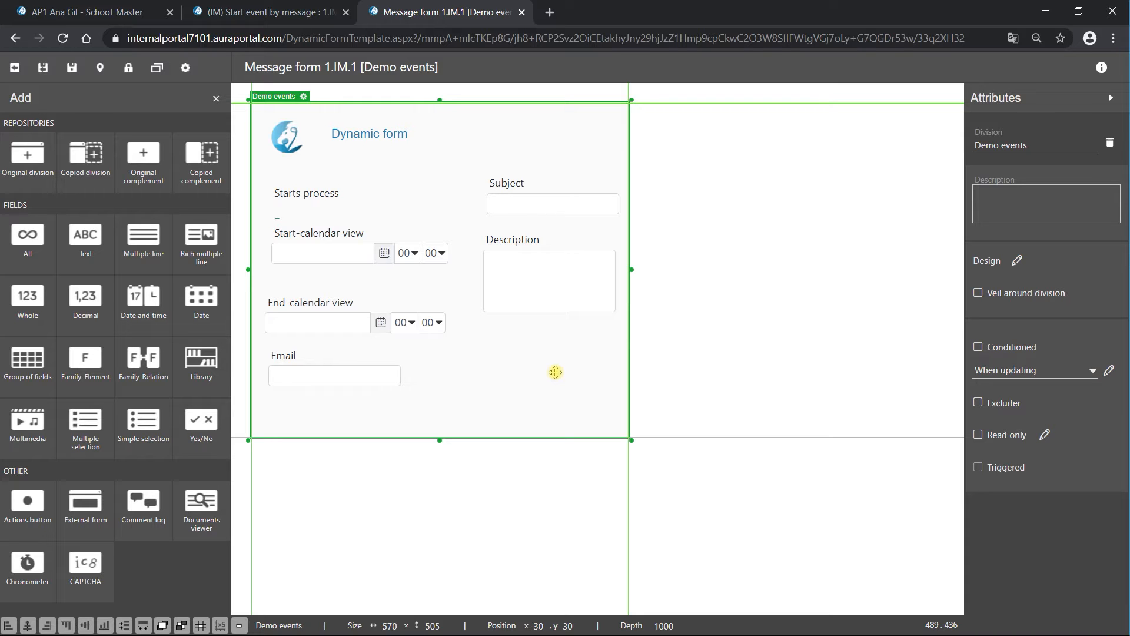
# Step: Add a comment log field based on the General comment log with the Rich multiple line format
pyautogui.click(151, 521)
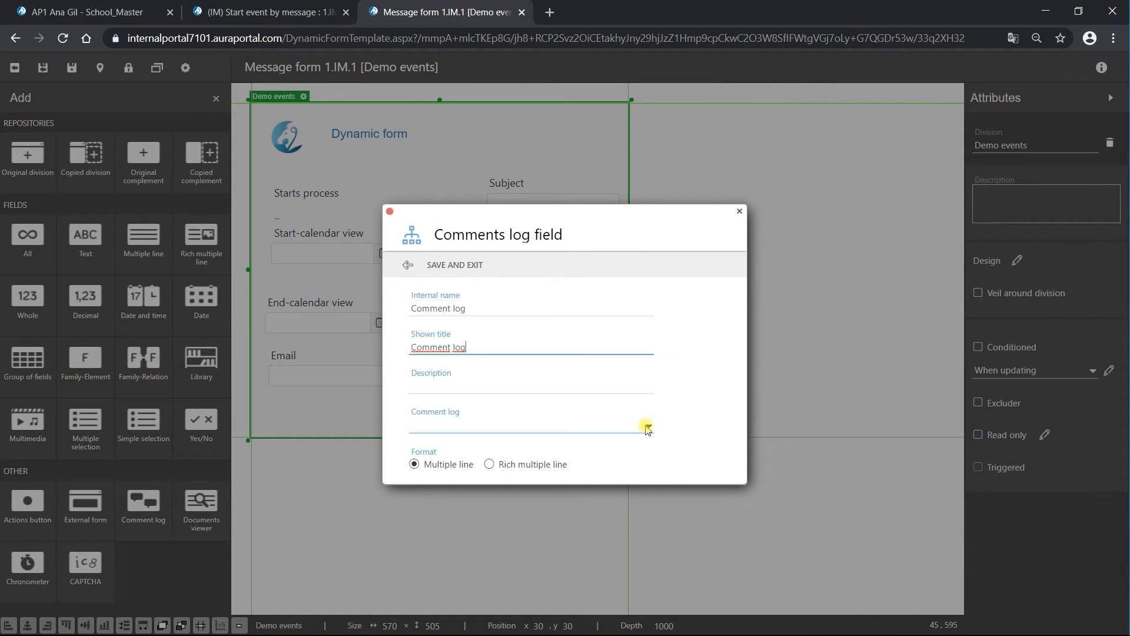
pyautogui.click(648, 426)
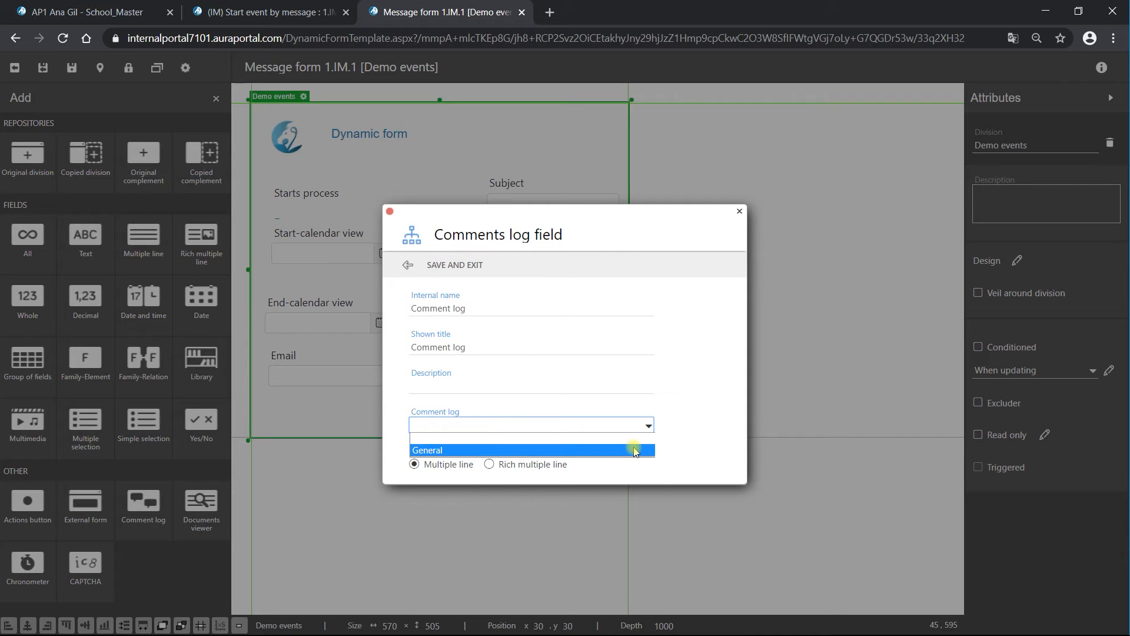
pyautogui.click(634, 450)
pyautogui.click(490, 465)
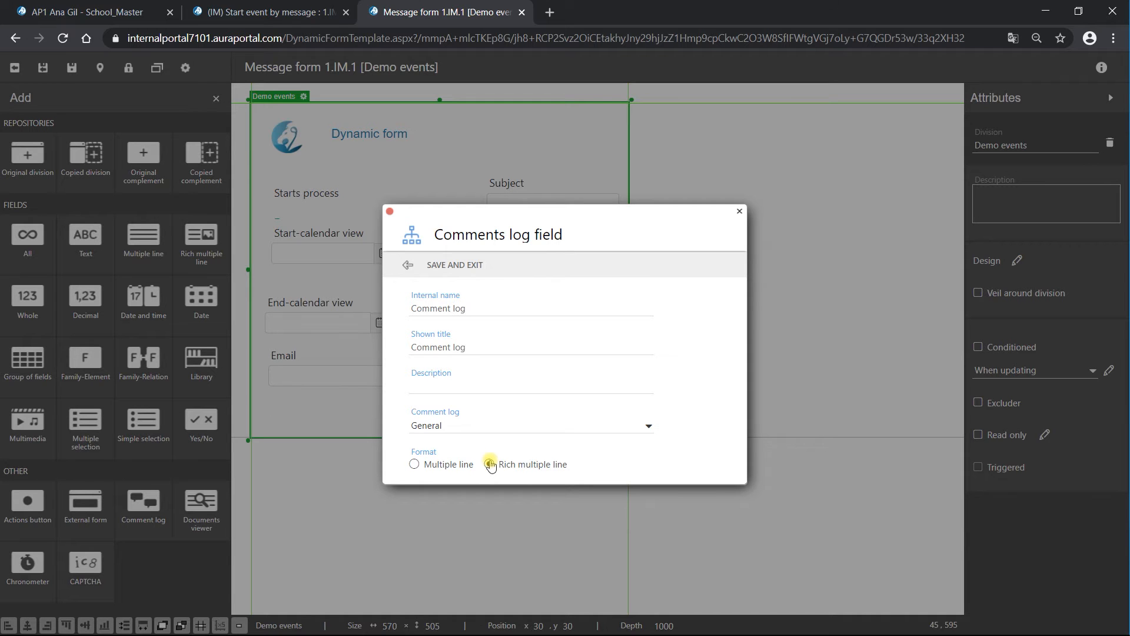
pyautogui.click(456, 264)
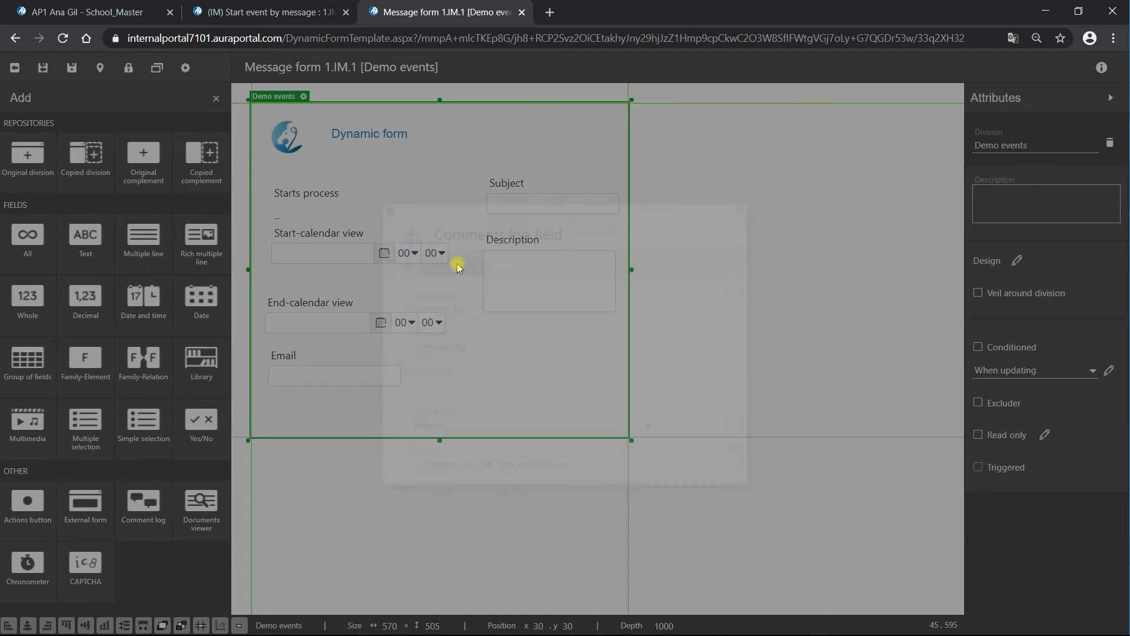
# Step: Place the Comment log field below Description and enlarge its box to about 198 × 108
pyautogui.moveTo(277, 119); pyautogui.dragTo(524, 376)
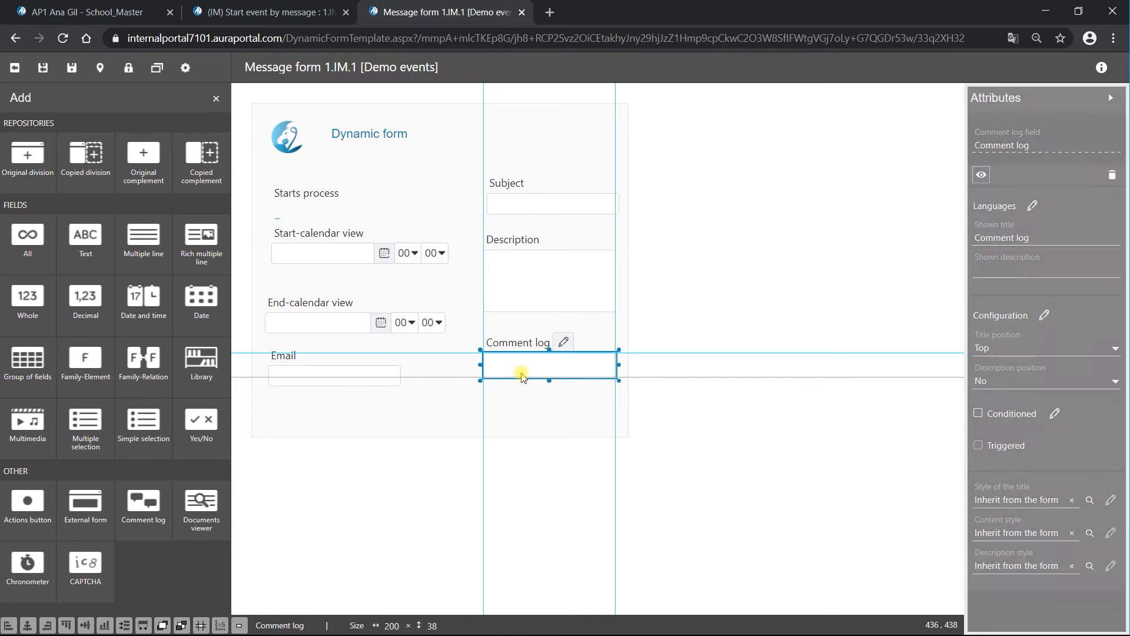
pyautogui.moveTo(615, 391); pyautogui.dragTo(616, 437)
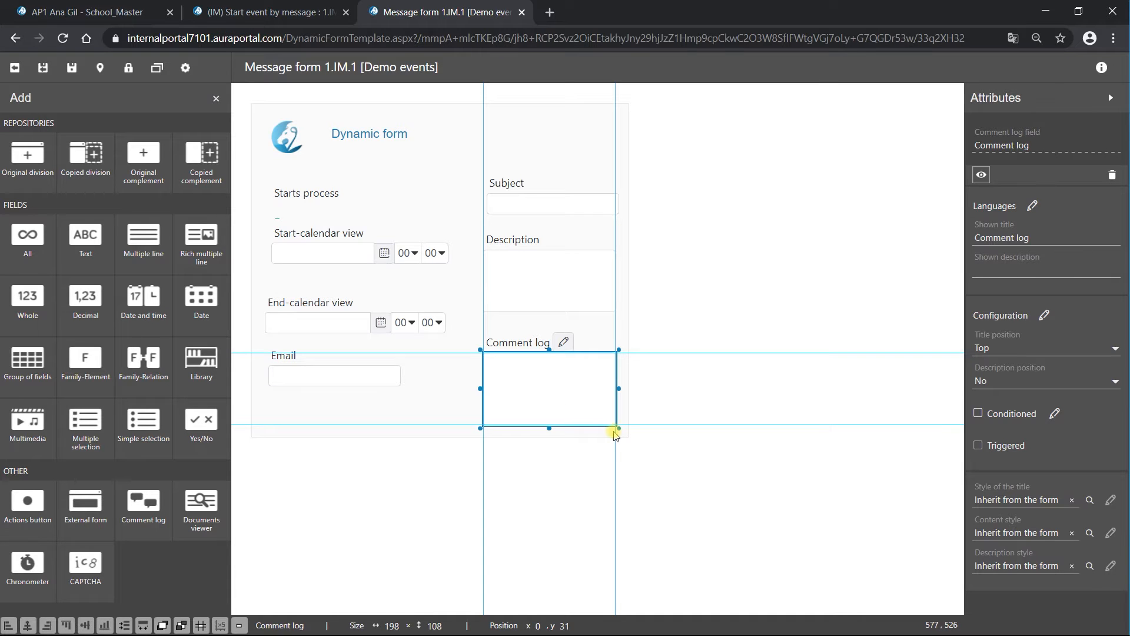
pyautogui.click(424, 396)
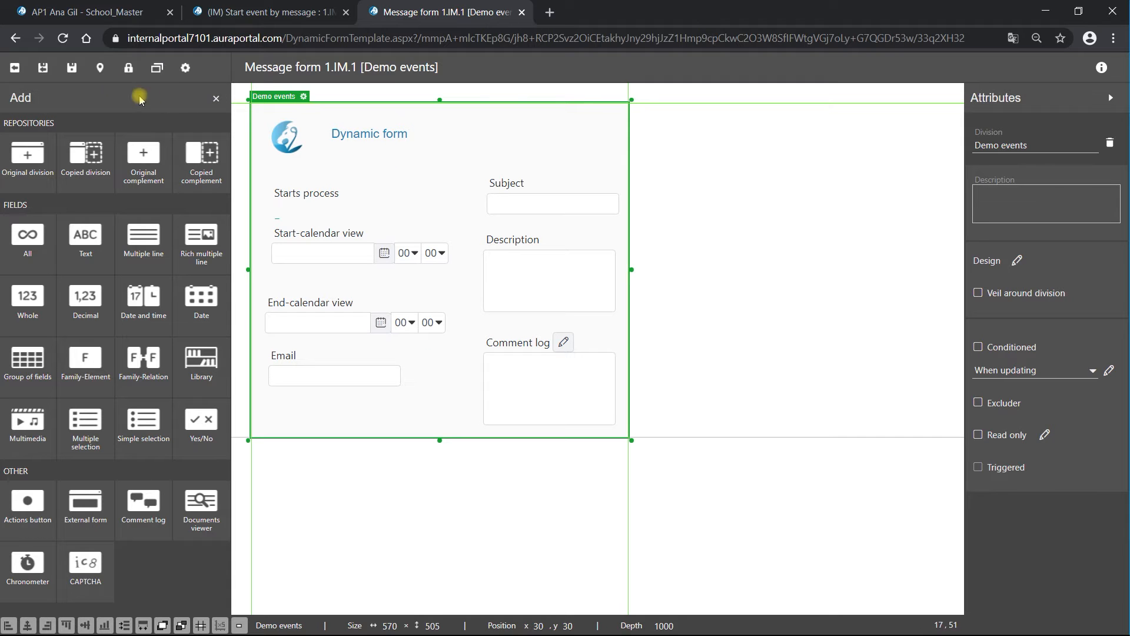
# Step: Save the form and review its form properties
pyautogui.click(79, 72)
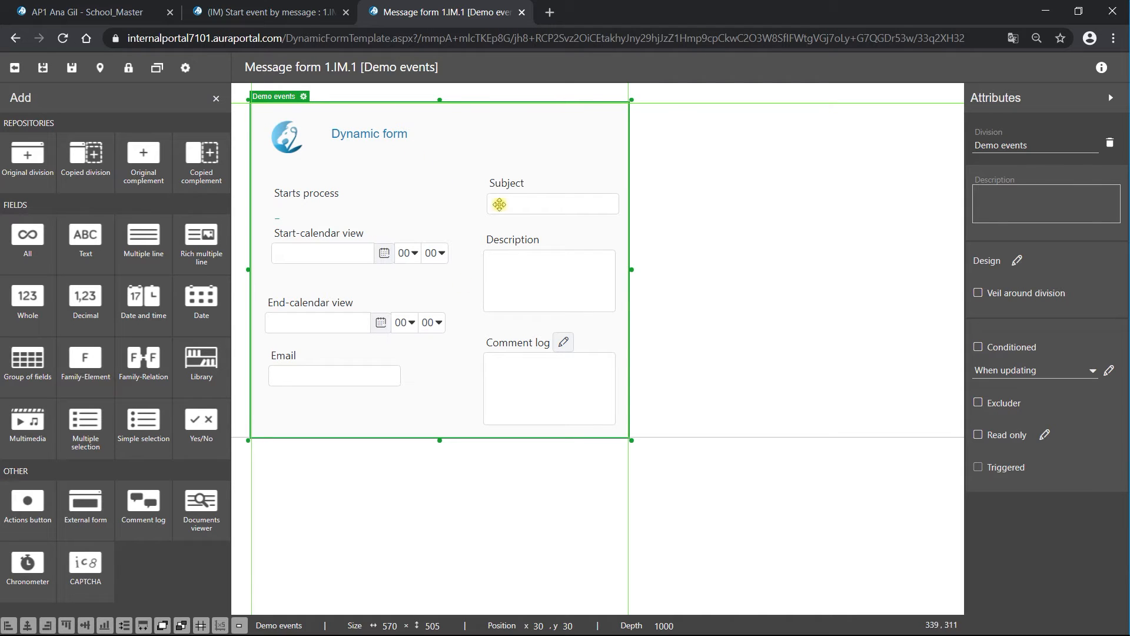
pyautogui.click(186, 70)
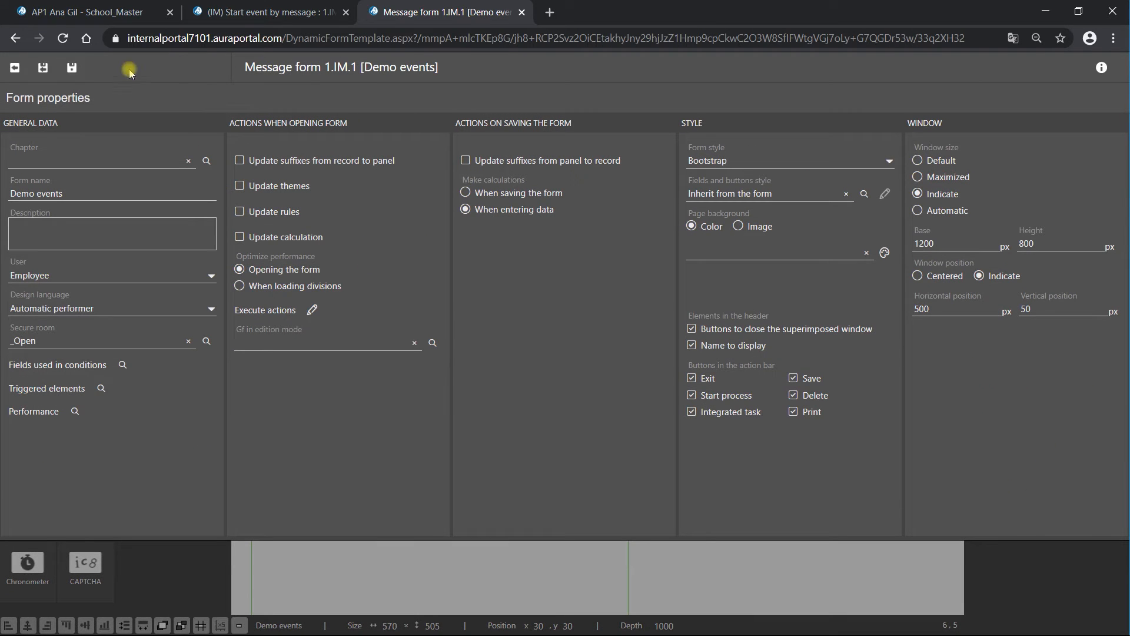
pyautogui.click(43, 67)
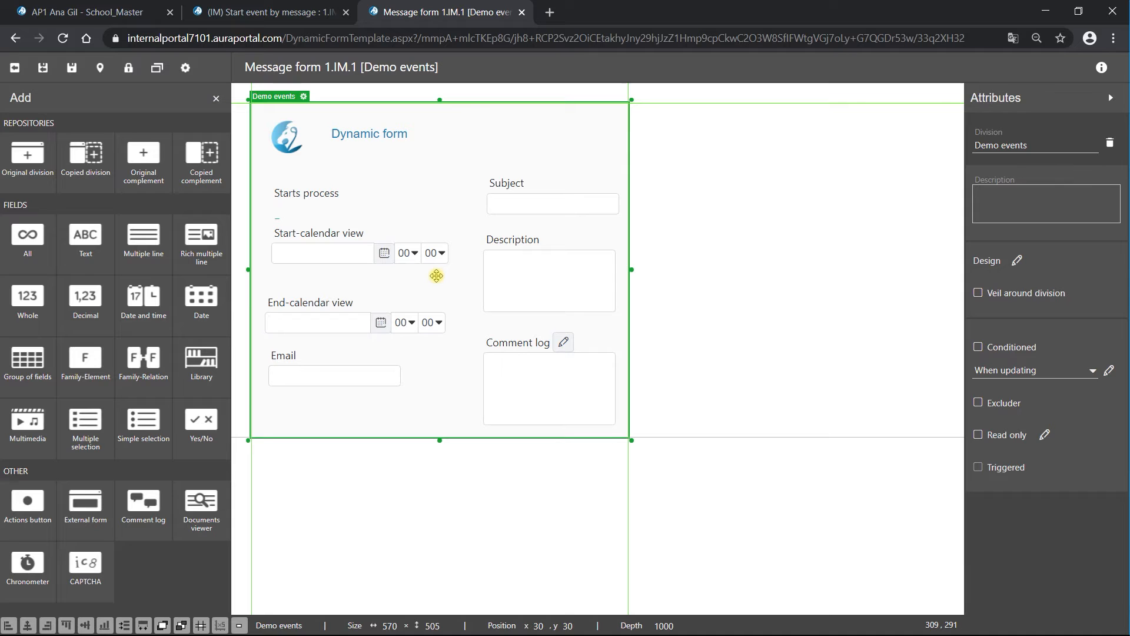
# Step: Set the form's user to Employee in the form properties, and save and close the form
pyautogui.click(185, 74)
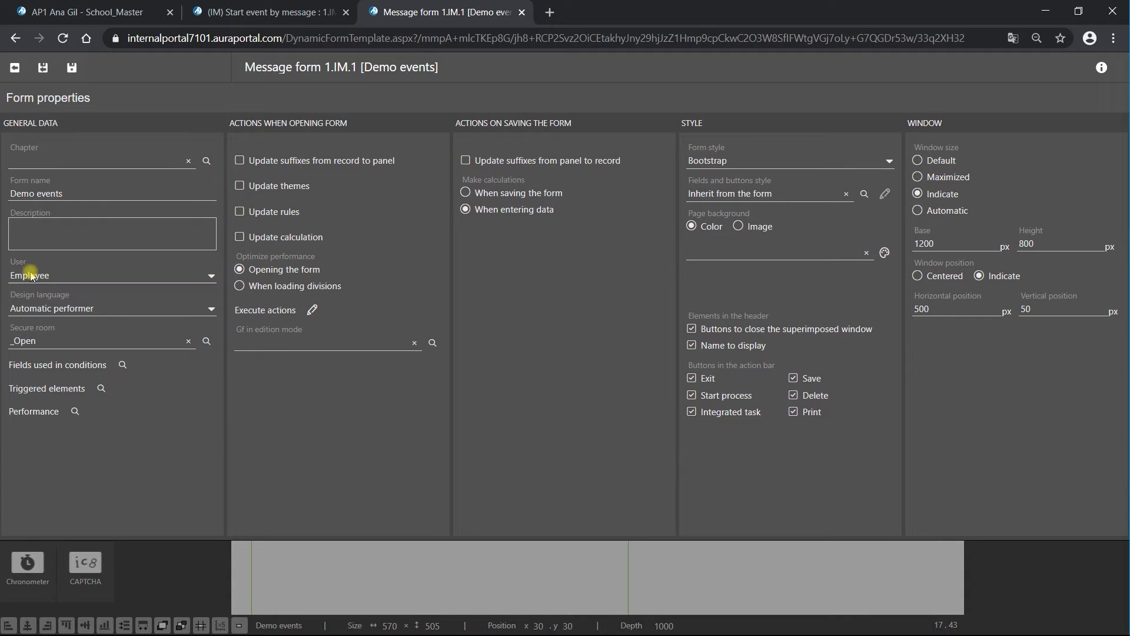
pyautogui.click(211, 276)
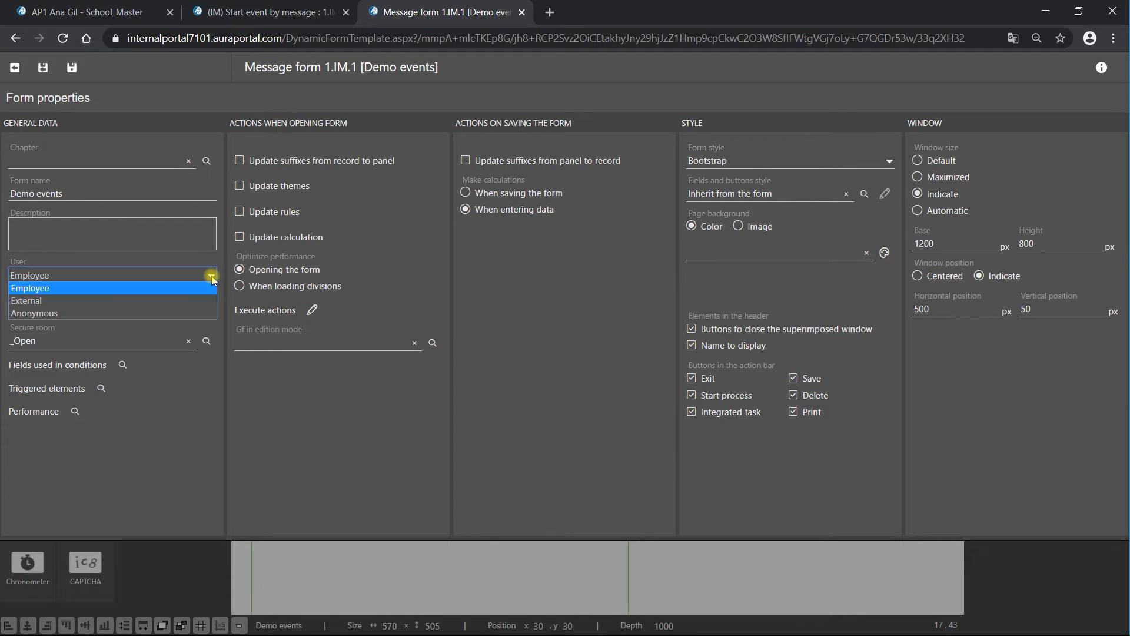
pyautogui.click(133, 288)
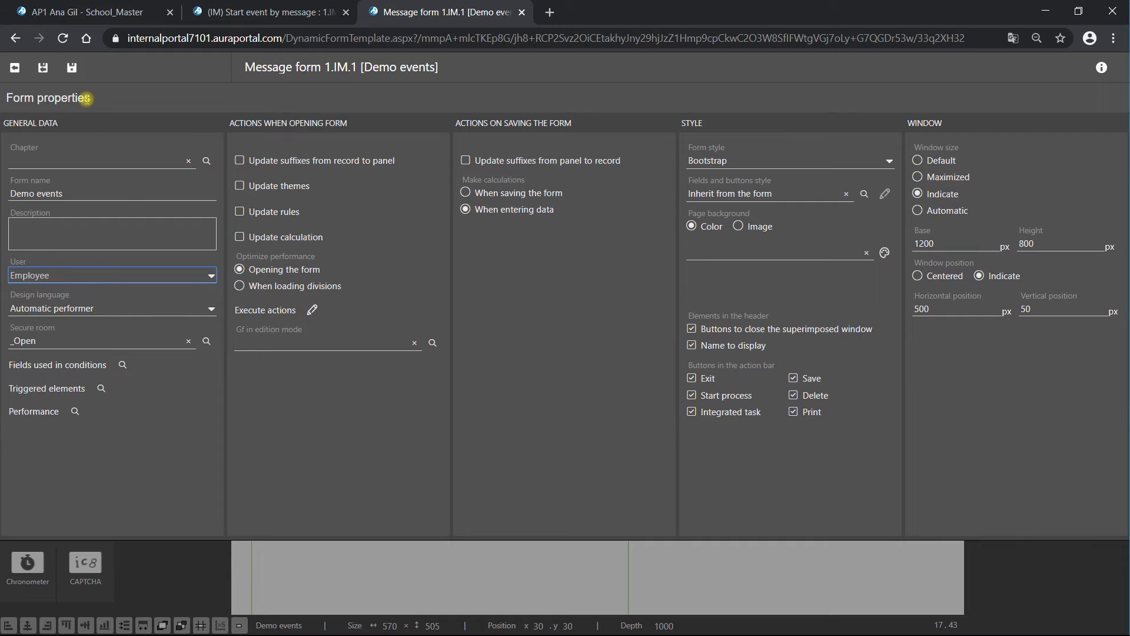
pyautogui.click(42, 71)
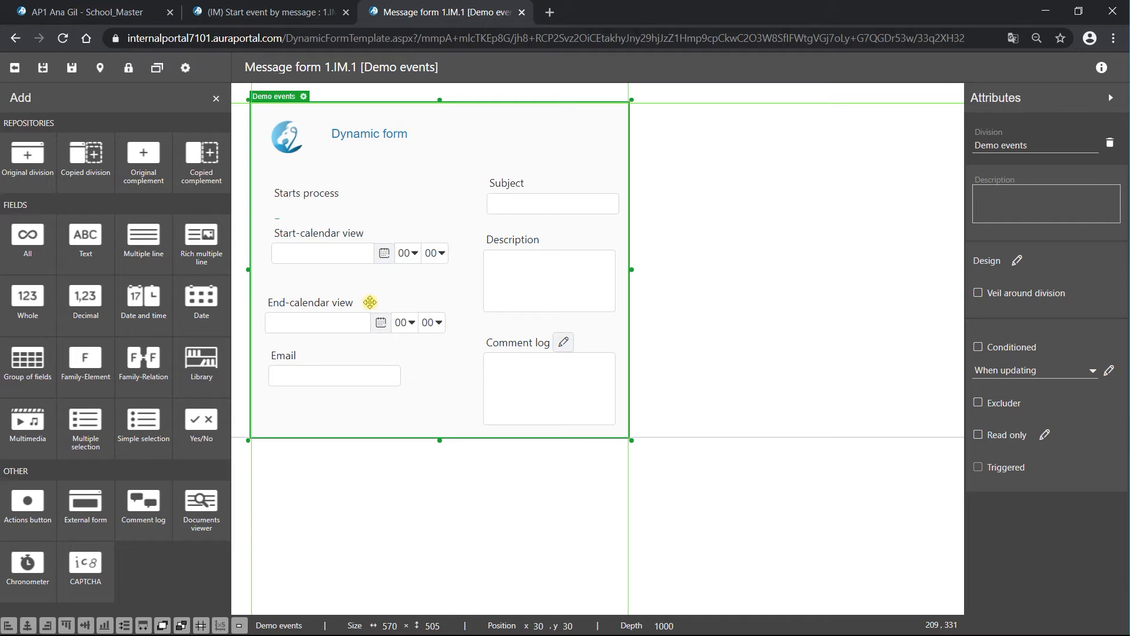
pyautogui.click(42, 67)
pyautogui.click(256, 186)
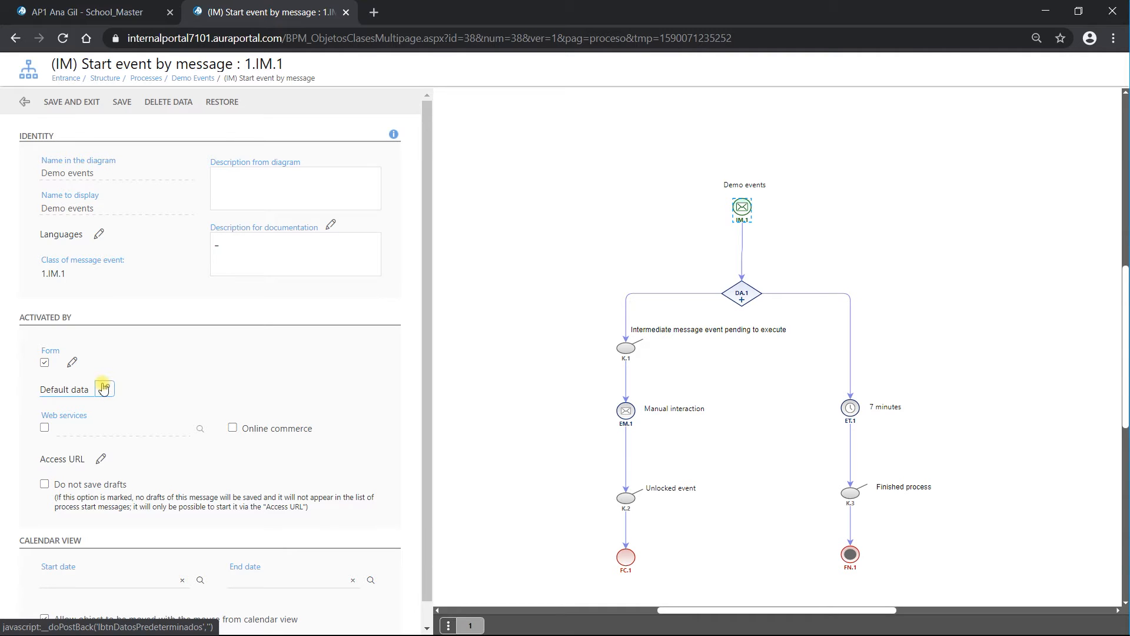
# Step: Add the Email field to the start message event's default data
pyautogui.click(104, 389)
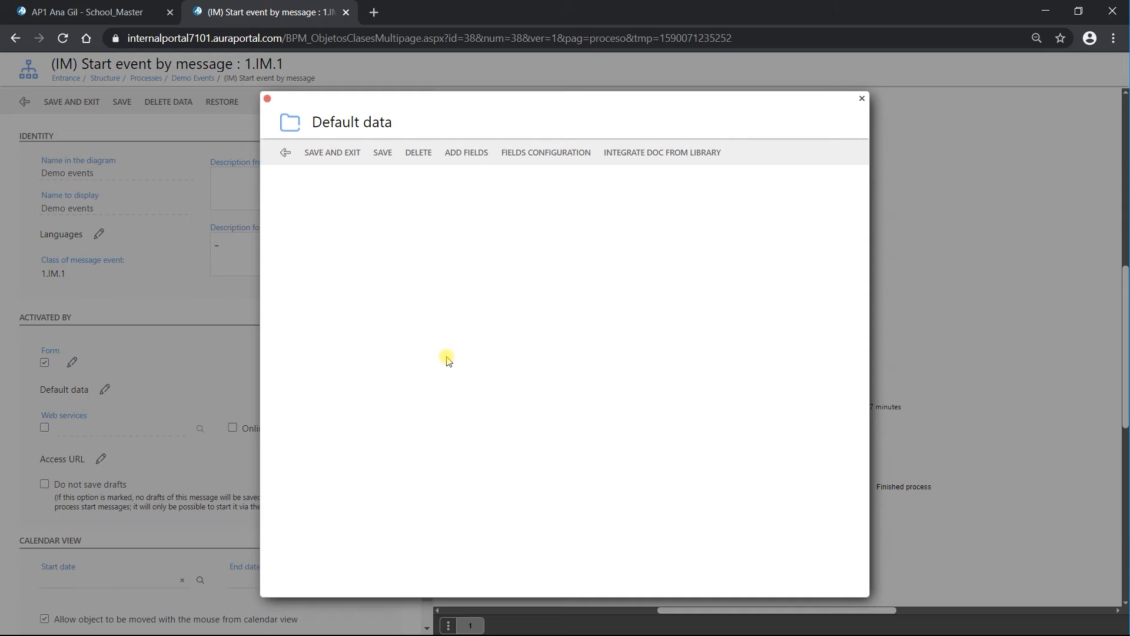
pyautogui.click(467, 154)
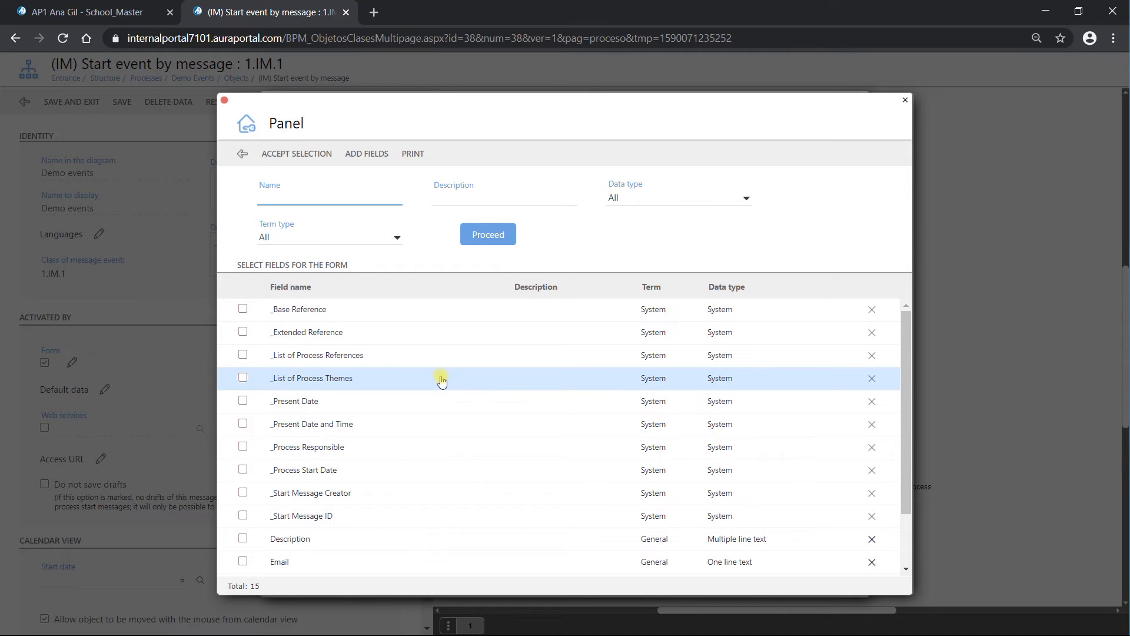
pyautogui.click(243, 561)
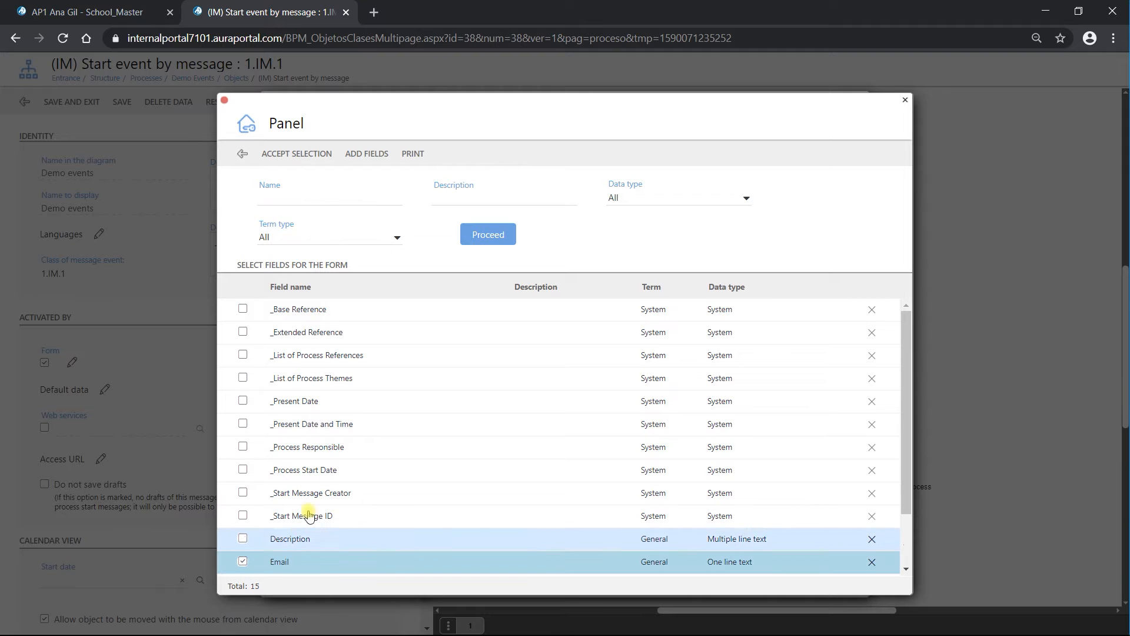
pyautogui.click(311, 154)
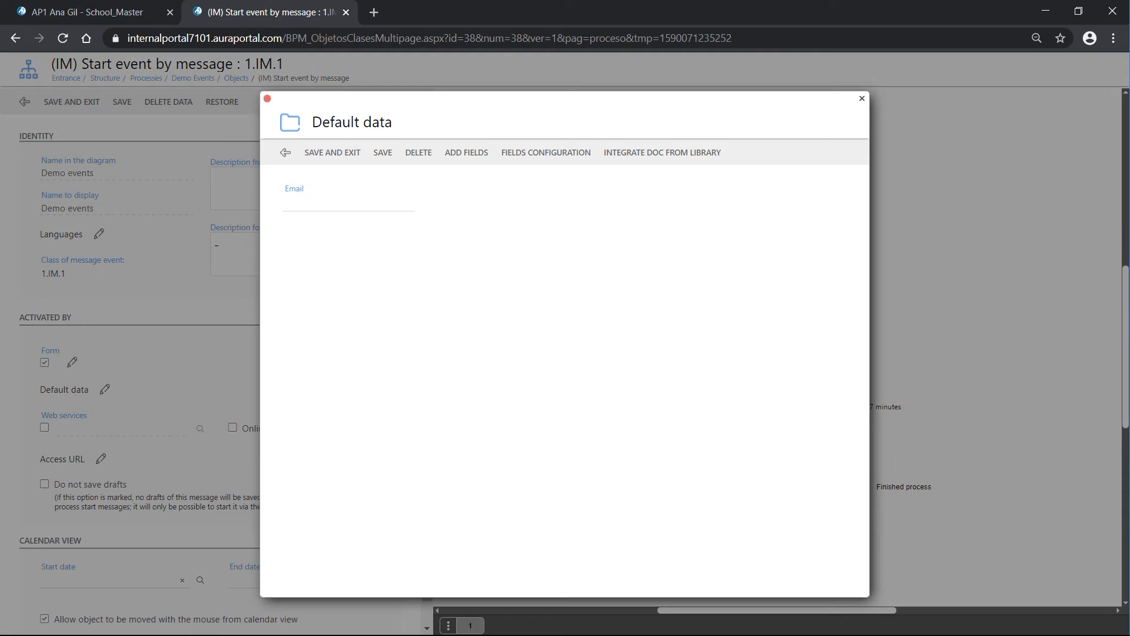
# Step: Fill in the default e-mail address and save the default data
pyautogui.click(309, 203)
pyautogui.hotkey('ctrl', 'v')
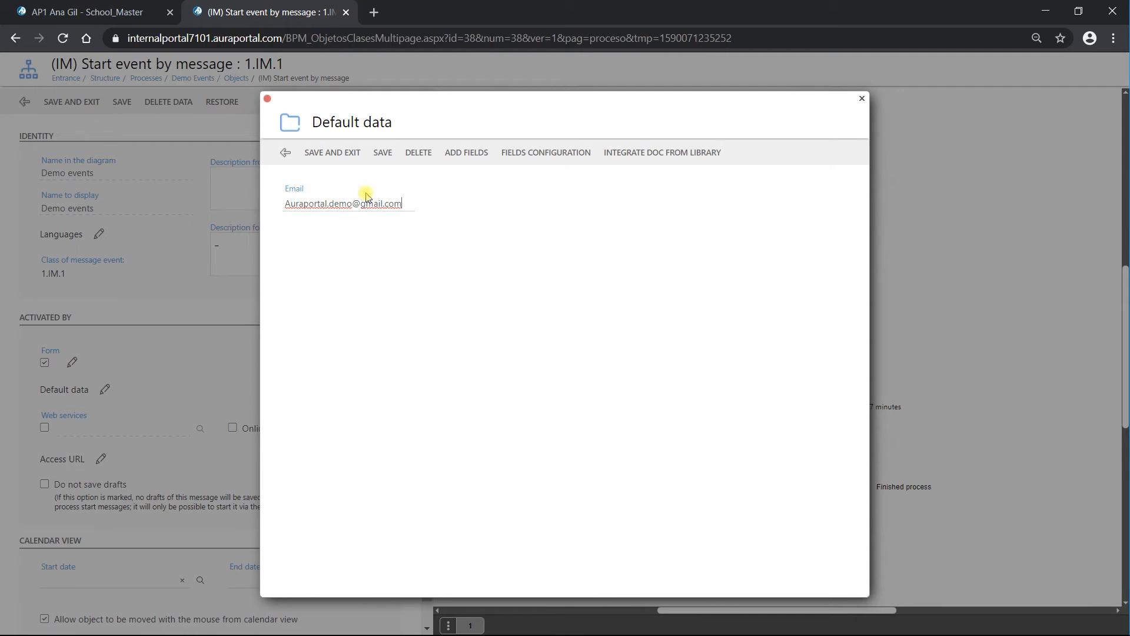
pyautogui.click(388, 162)
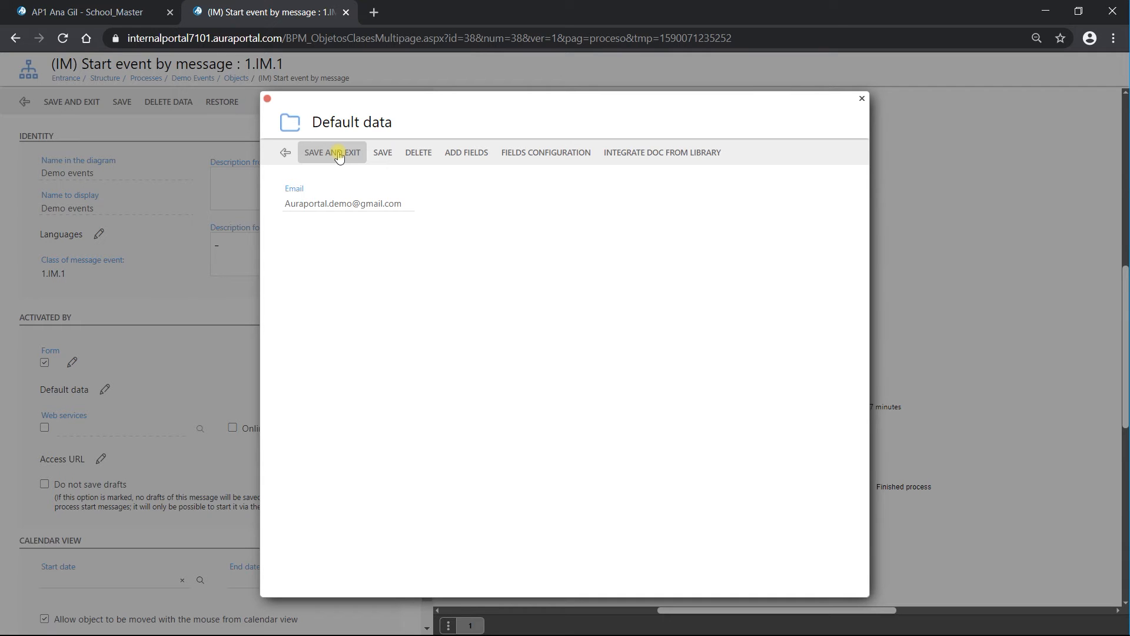
pyautogui.click(339, 156)
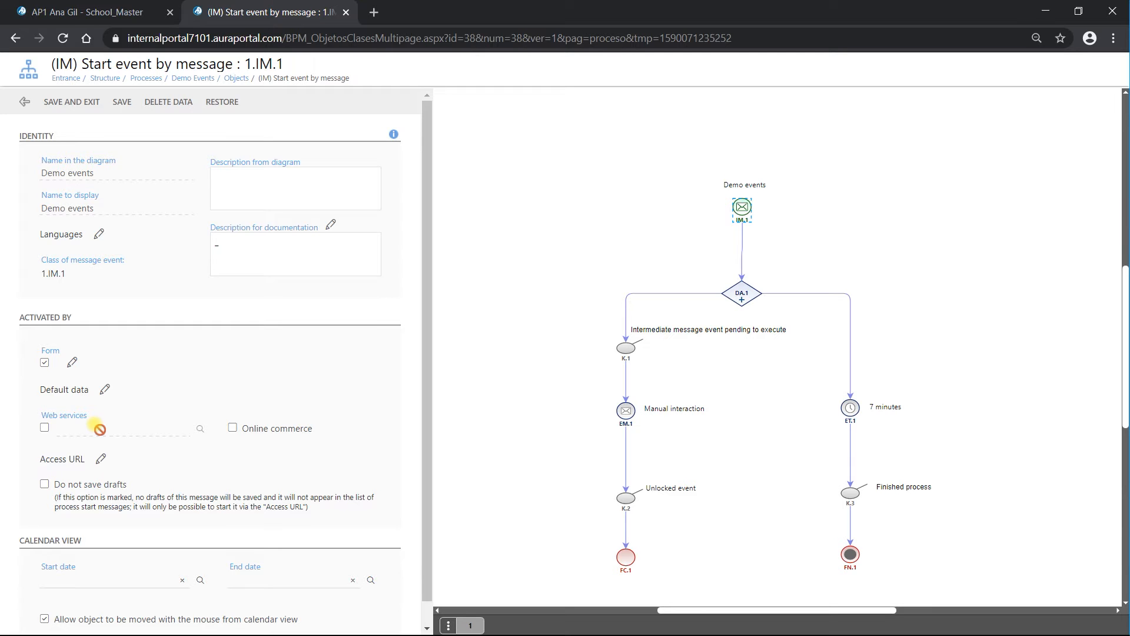
# Step: Enable activation by web services and try to save a web service without filling in its settings
pyautogui.click(44, 428)
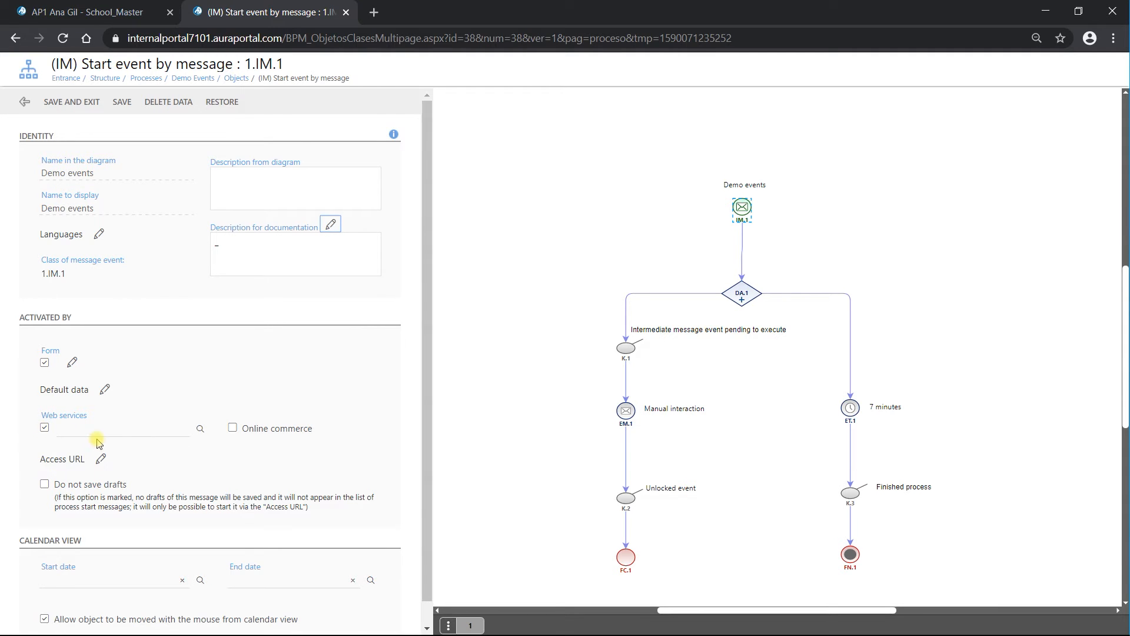
pyautogui.click(200, 431)
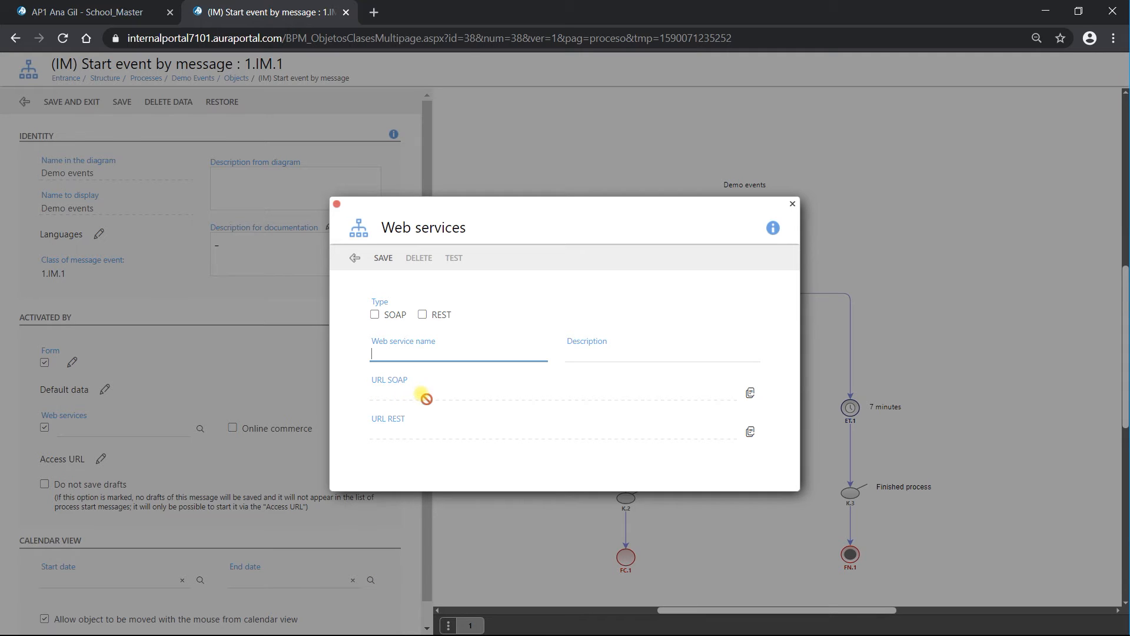
pyautogui.click(377, 259)
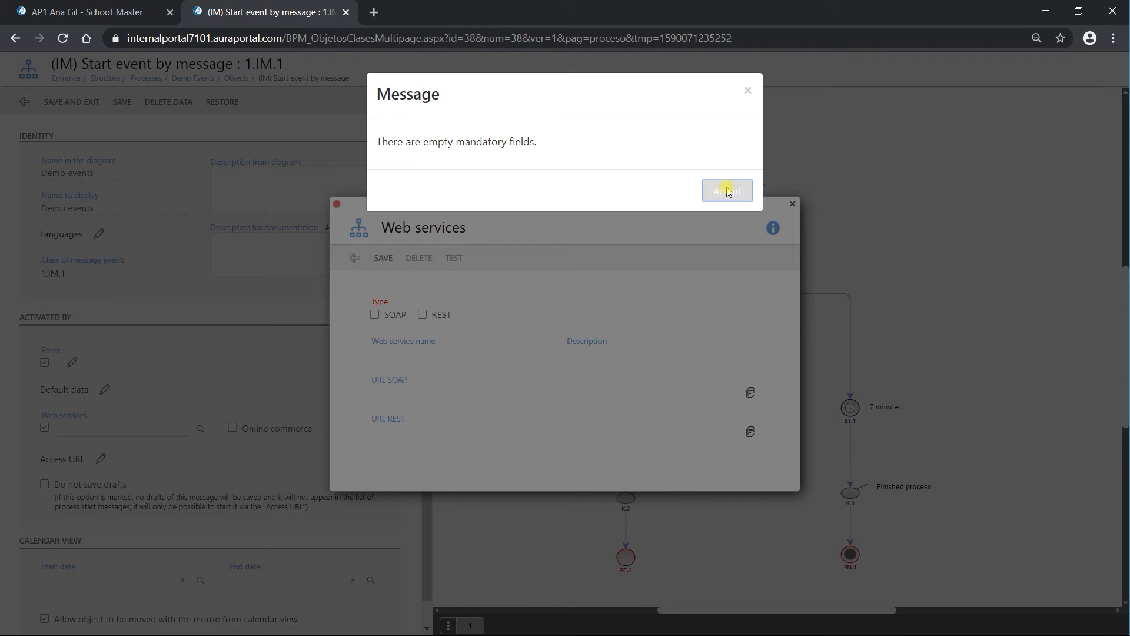
pyautogui.click(728, 192)
pyautogui.click(339, 205)
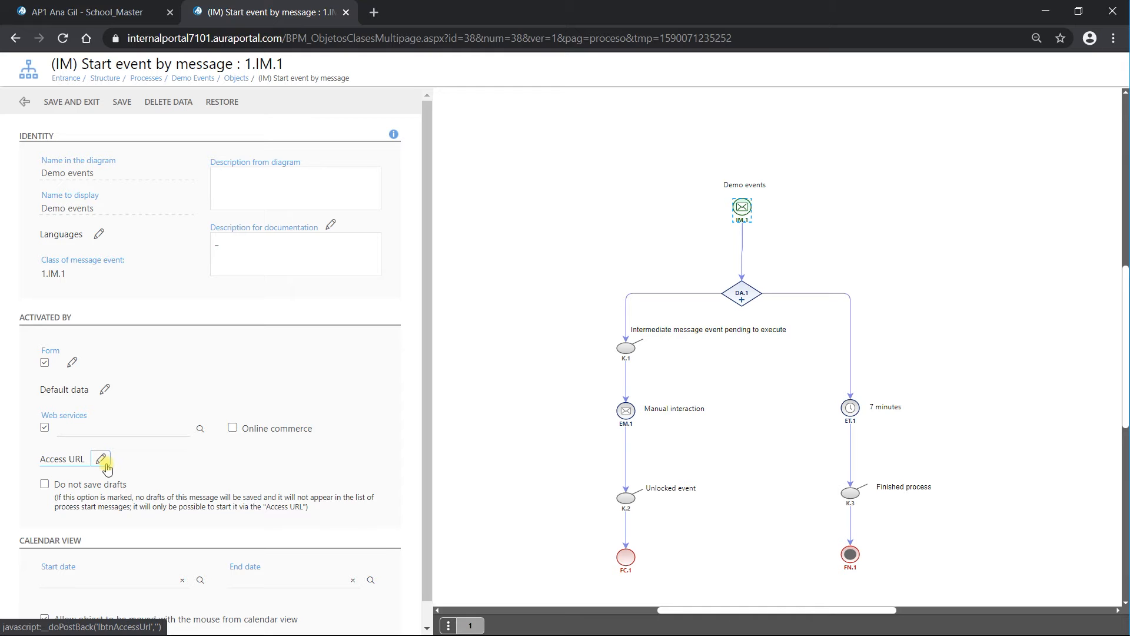
# Step: View the start message event's access URL
pyautogui.click(102, 460)
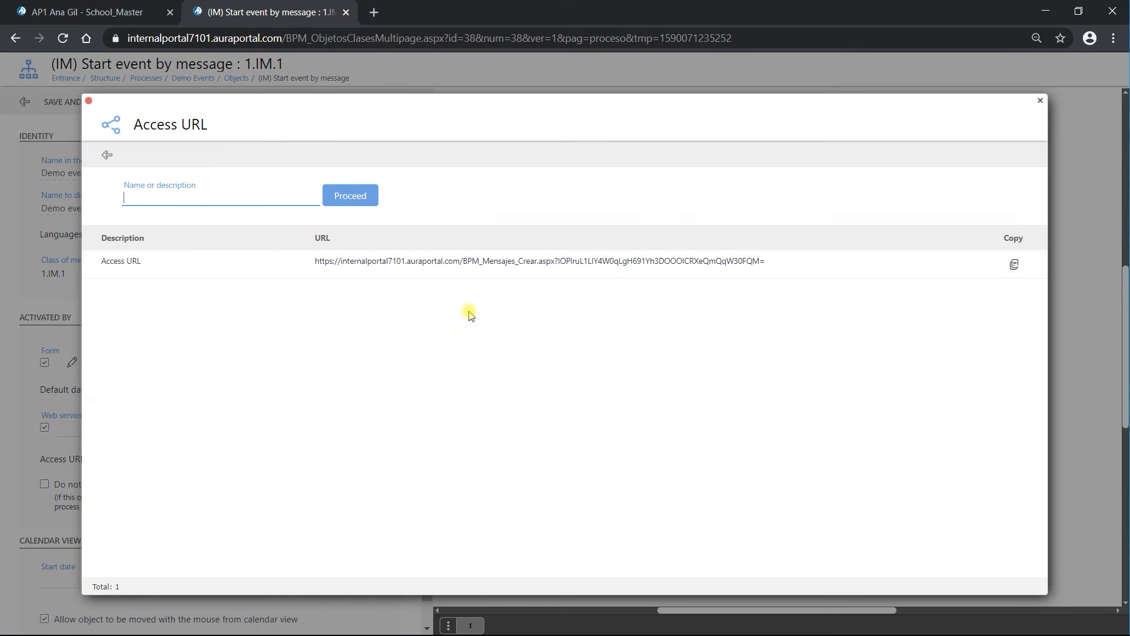
pyautogui.click(107, 155)
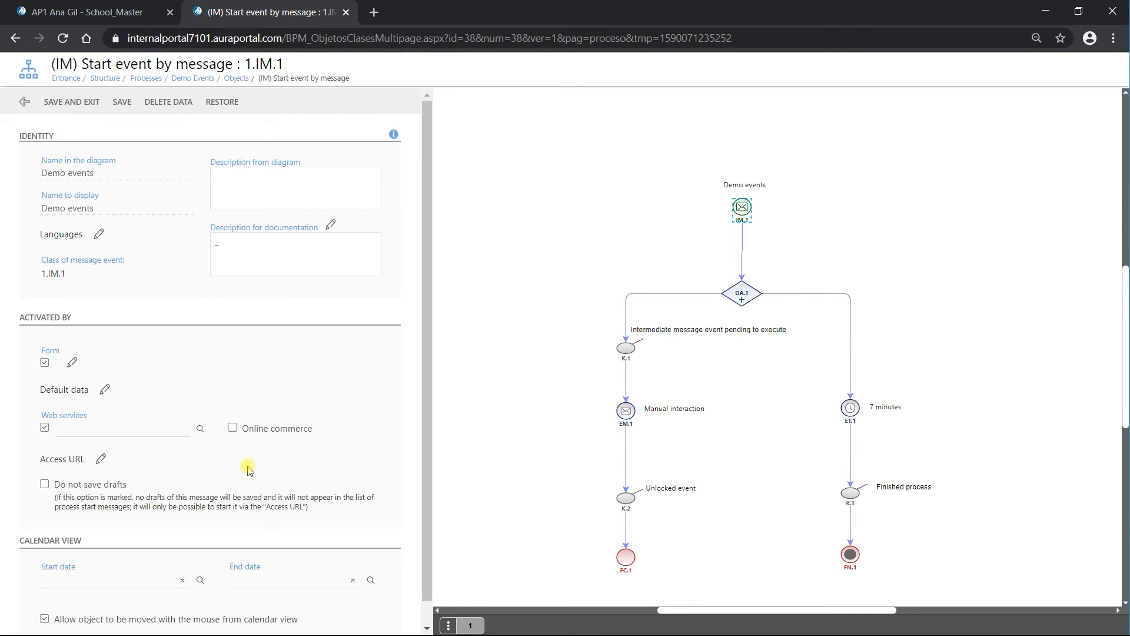
# Step: Assign 3_Start-calendar view as the calendar view's start date and 3_End-calendar view as its end date, and save the event
pyautogui.scroll(-1, 246, 509)
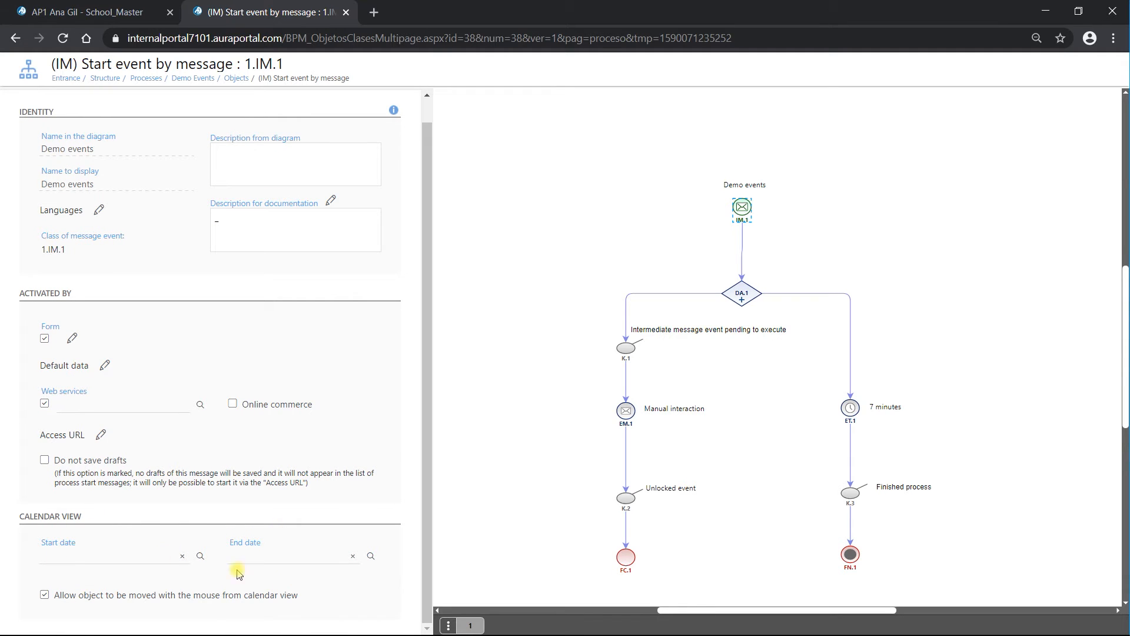
pyautogui.click(291, 556)
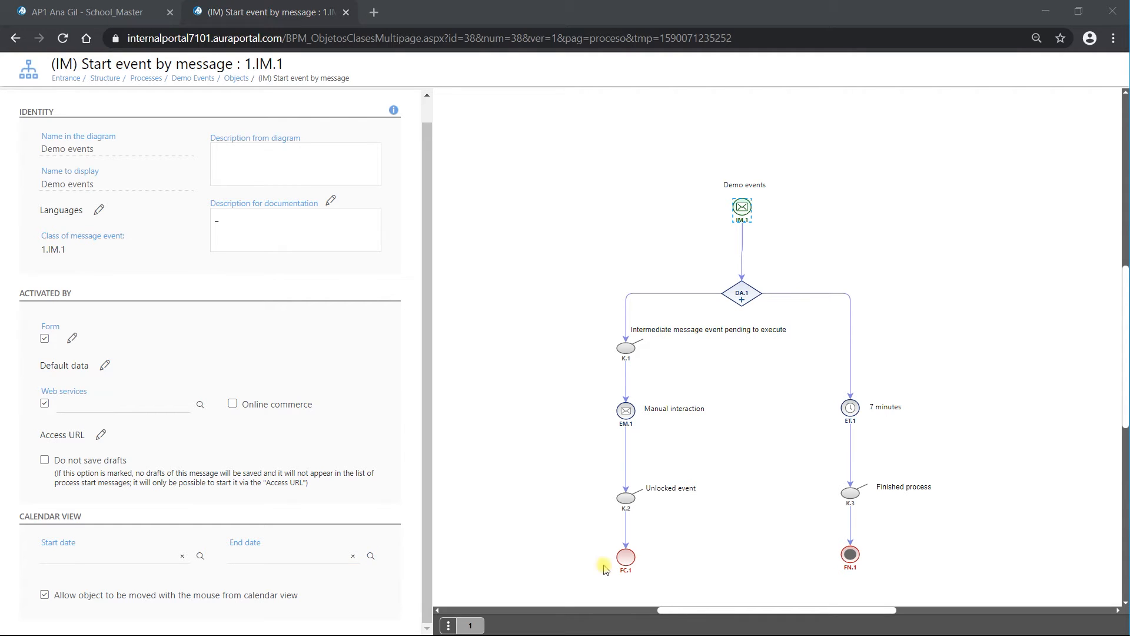
pyautogui.click(192, 558)
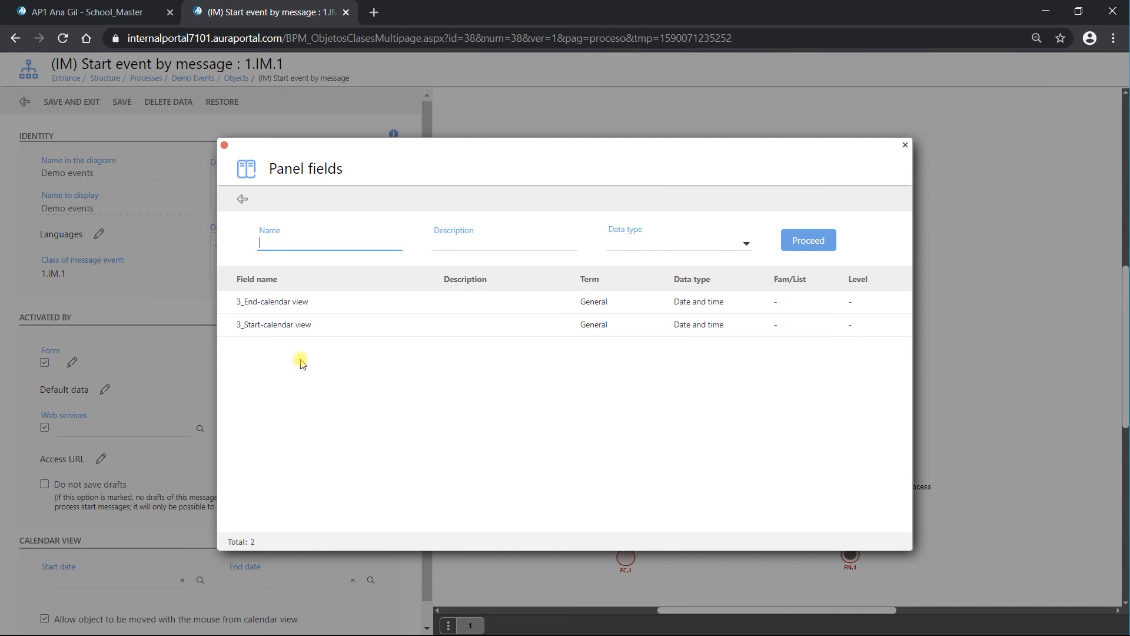
pyautogui.click(306, 326)
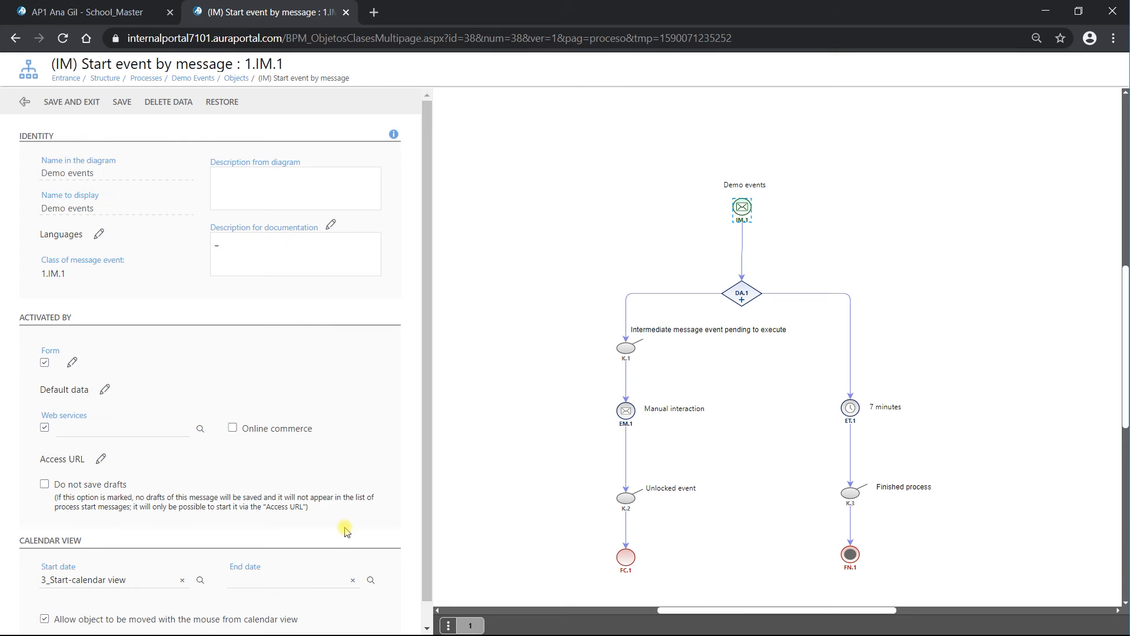
pyautogui.click(371, 580)
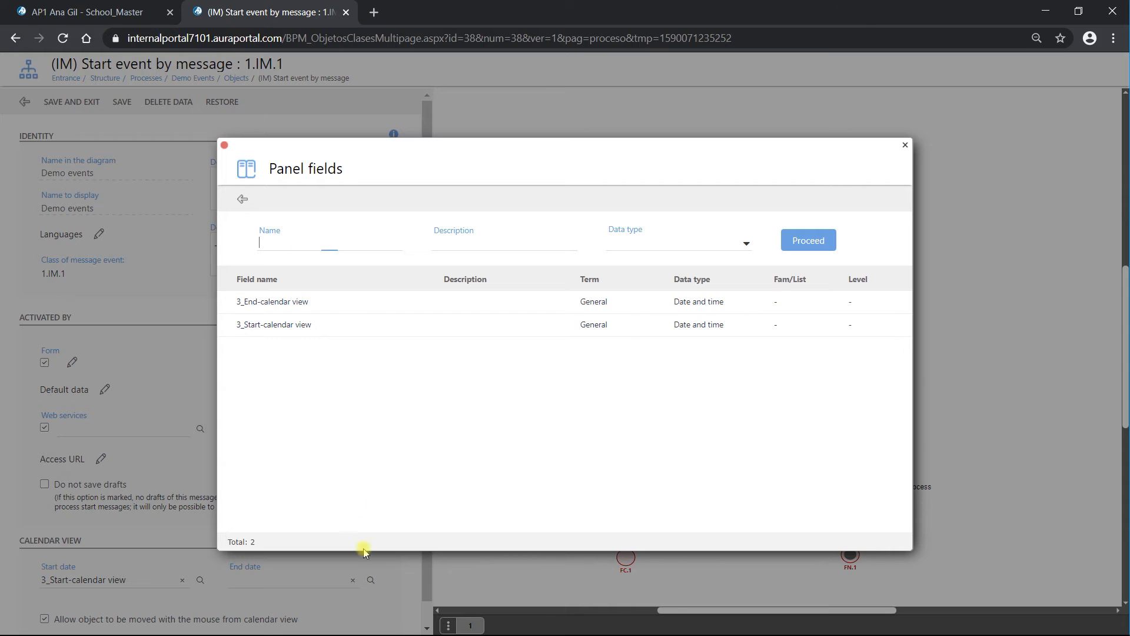
pyautogui.click(348, 305)
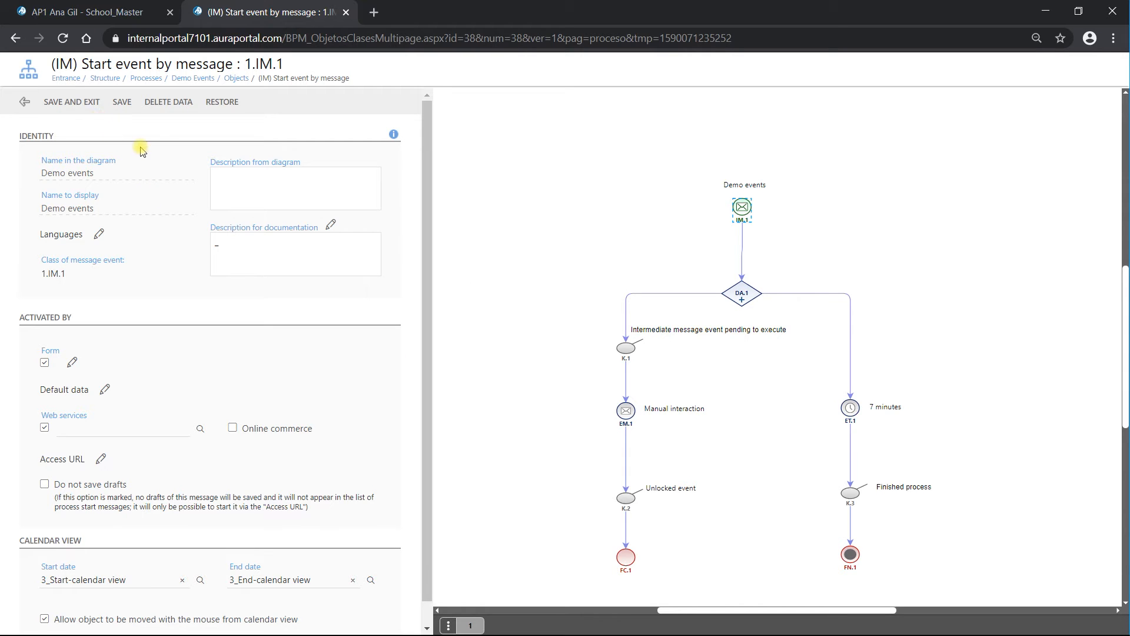
pyautogui.click(86, 104)
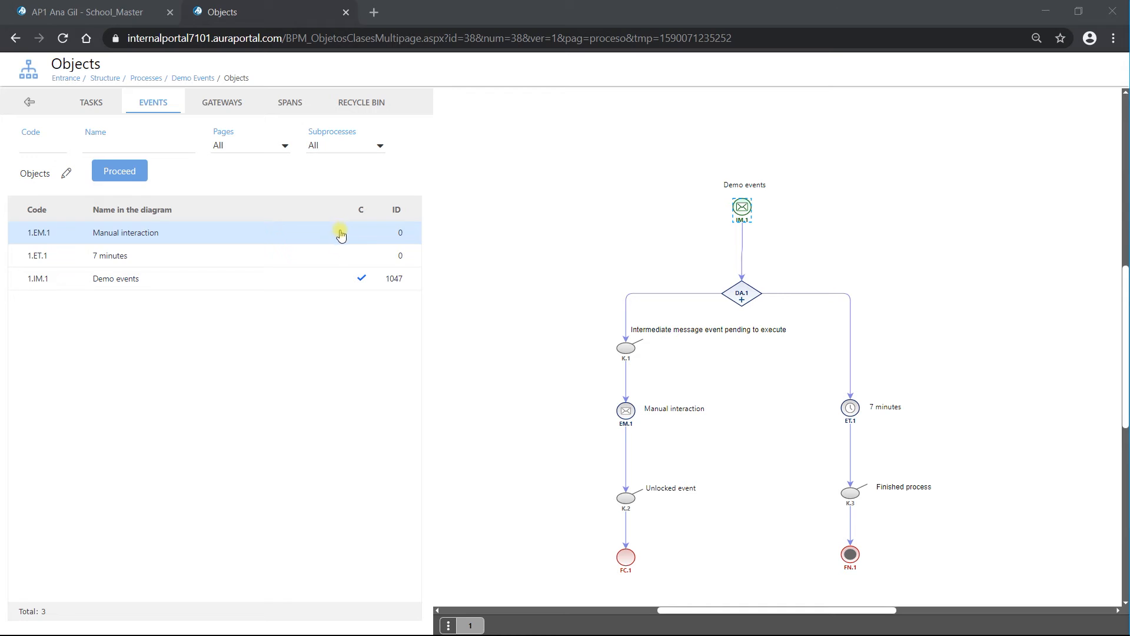
# Step: Reopen the Demo events start message event, choose Responsive form as its default message form, and open that form for design
pyautogui.click(743, 209)
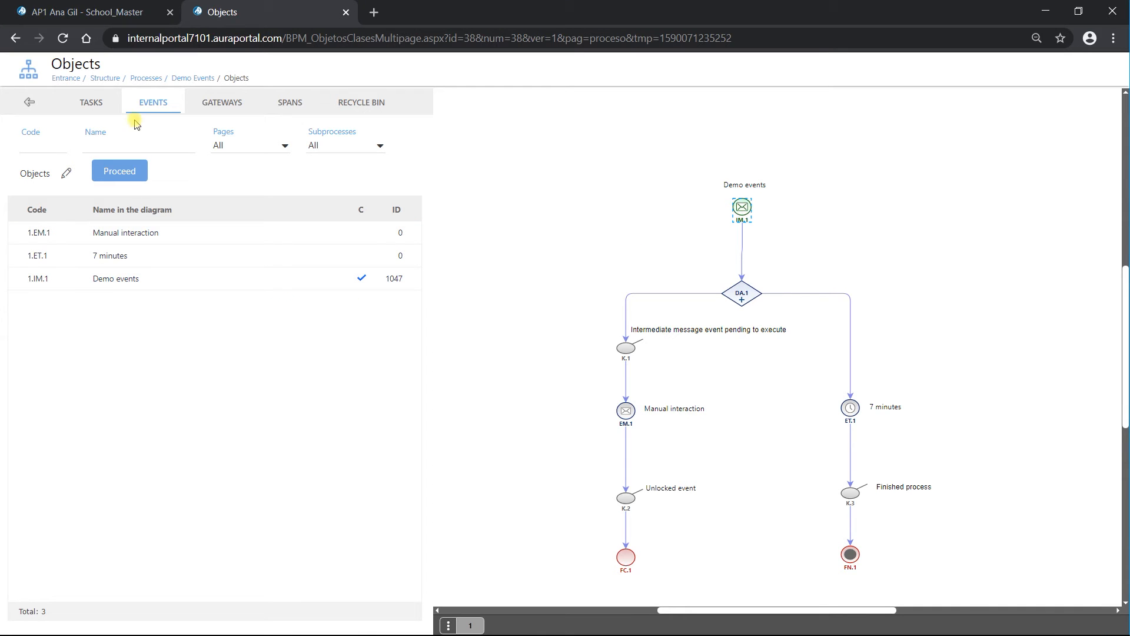
pyautogui.click(29, 102)
pyautogui.click(784, 352)
pyautogui.click(742, 207)
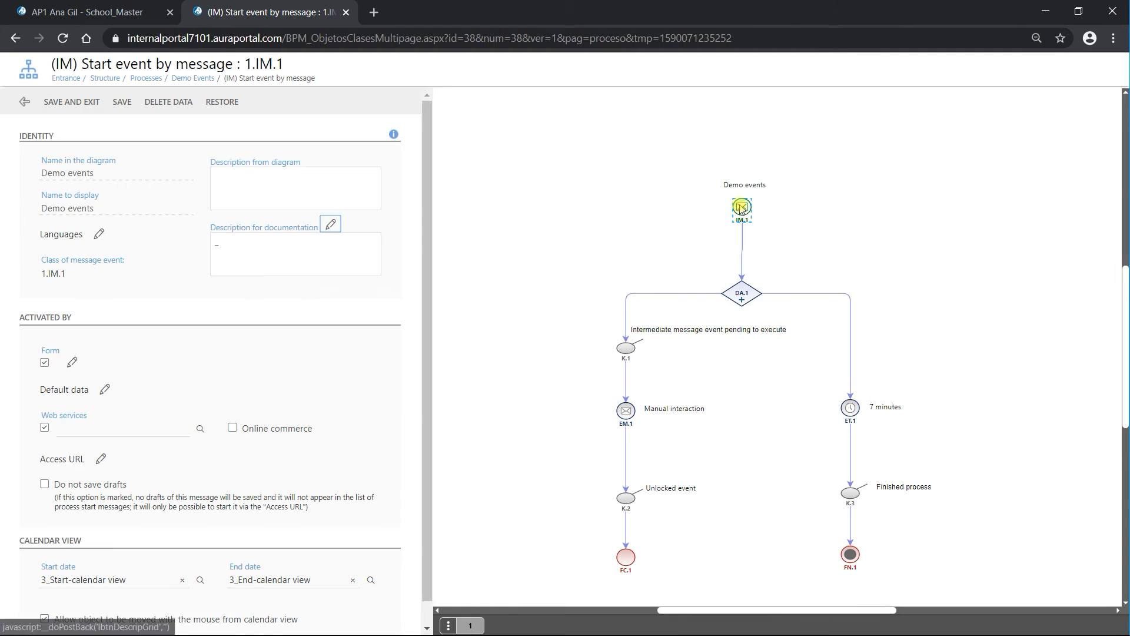
pyautogui.click(72, 361)
pyautogui.click(257, 448)
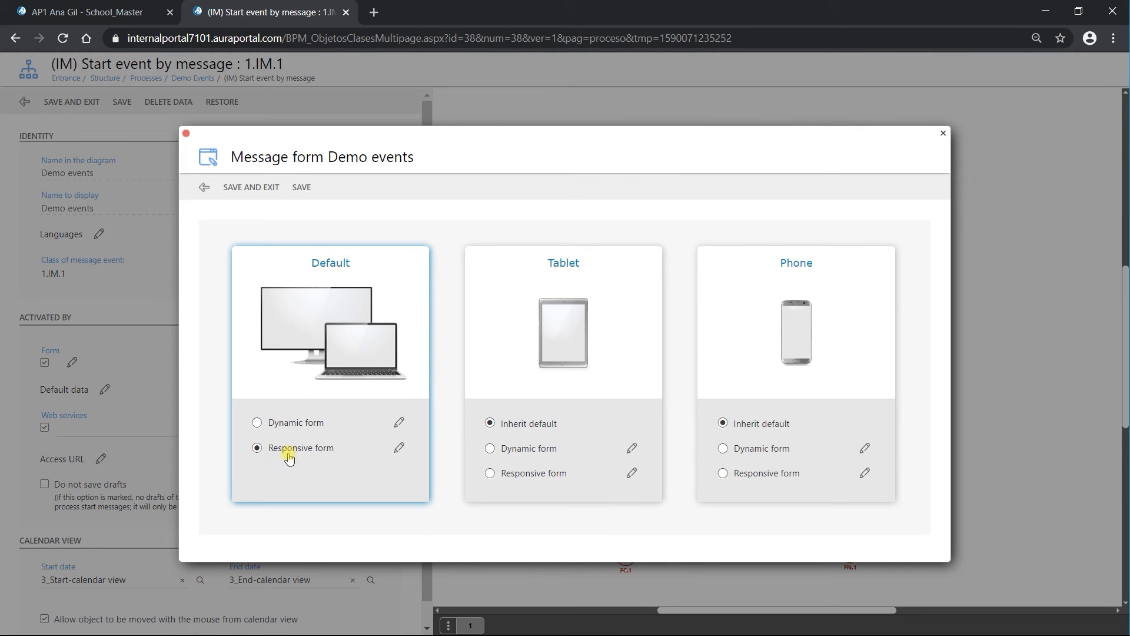
pyautogui.click(399, 449)
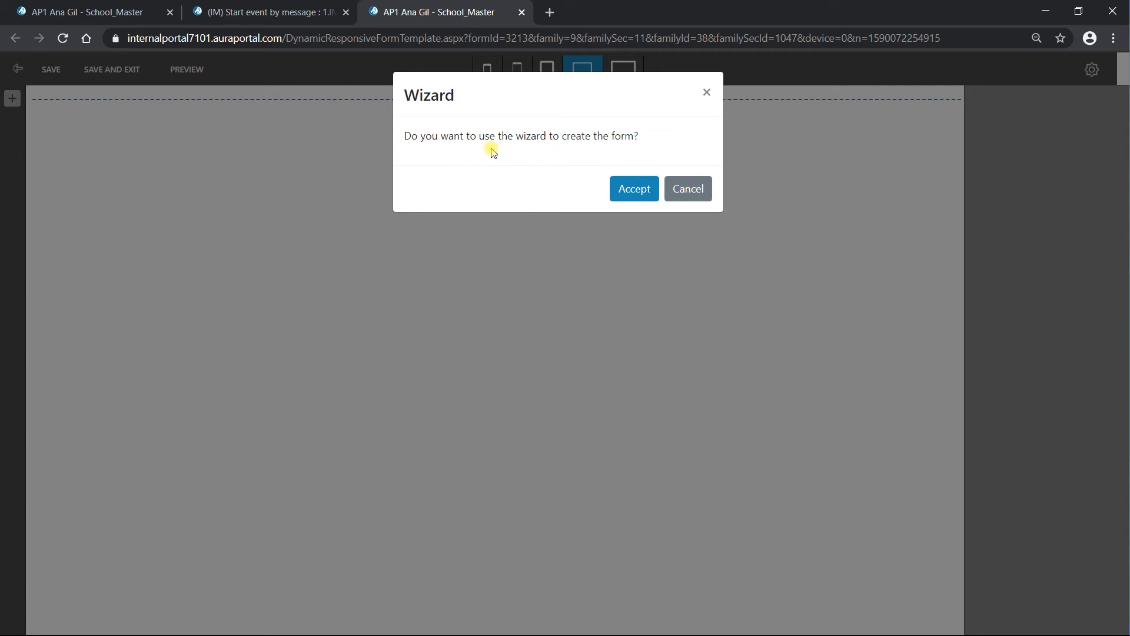
# Step: Start the form wizard with the title "Demo responsive form" and the private gallery image named 2 as the logo
pyautogui.click(634, 189)
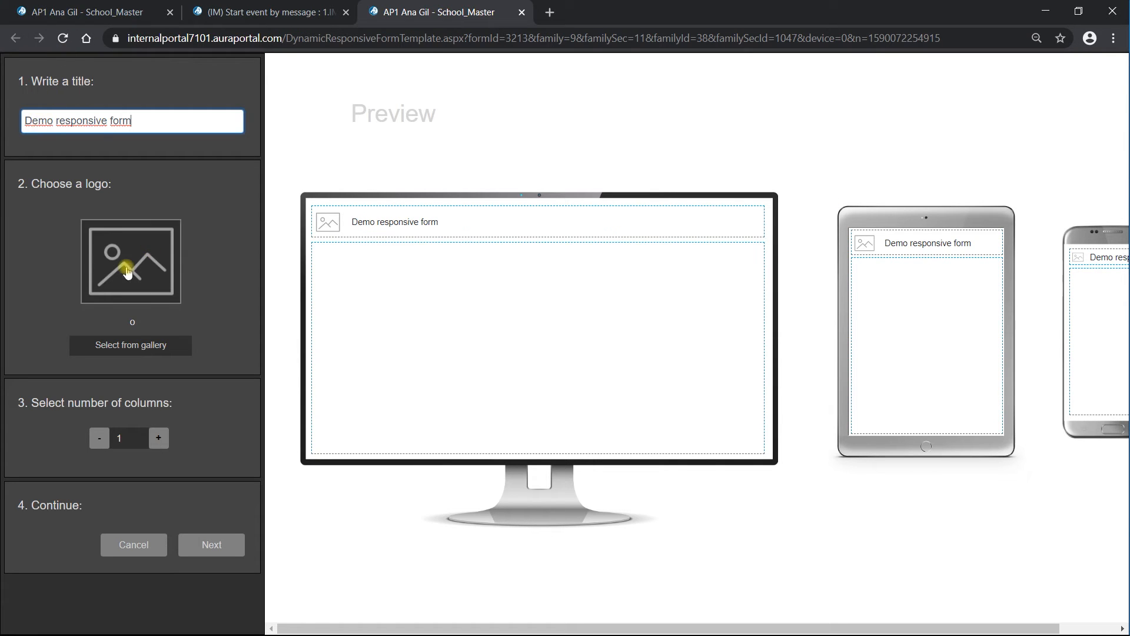
pyautogui.click(126, 344)
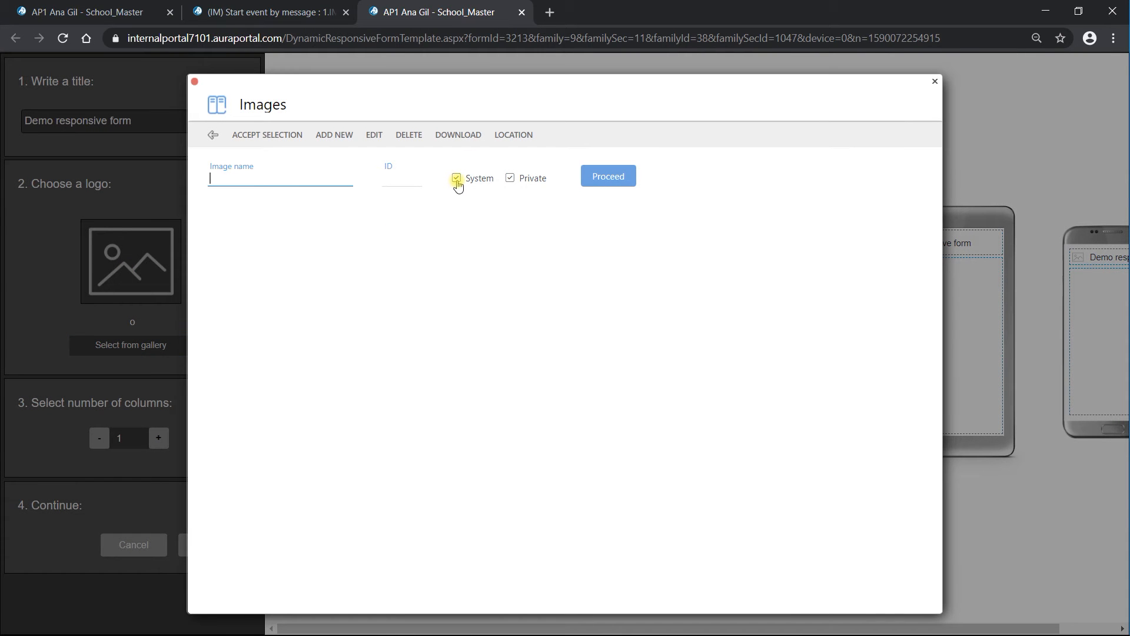
pyautogui.click(457, 178)
pyautogui.click(603, 180)
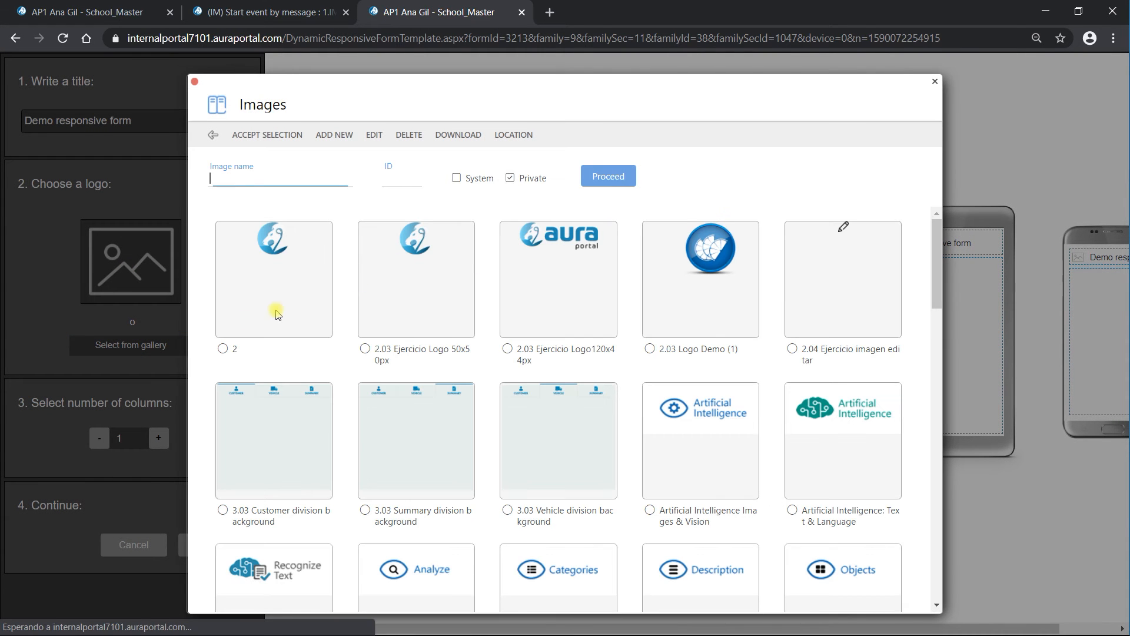
pyautogui.click(227, 344)
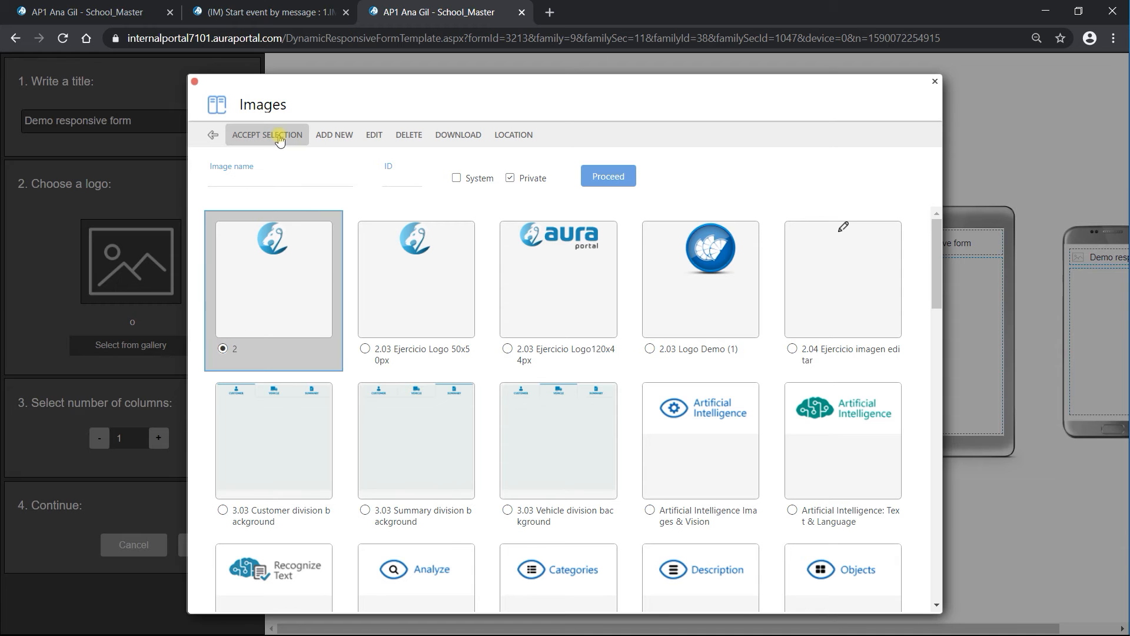
pyautogui.click(280, 137)
# Step: Give the form two columns and place the Email and Description fields in the first column
pyautogui.click(159, 439)
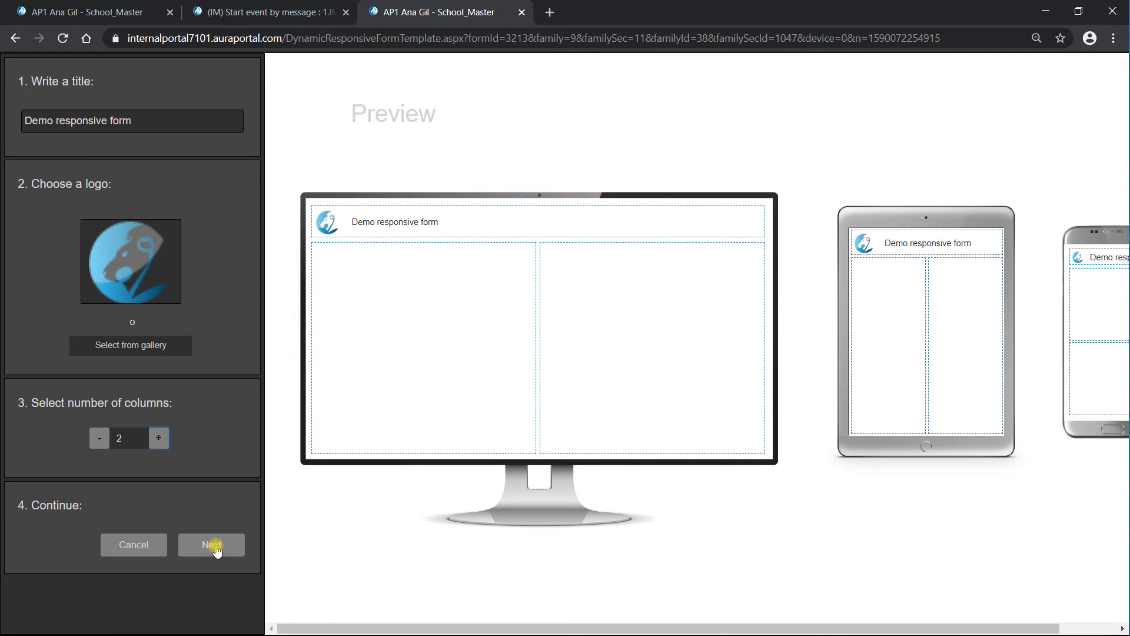
pyautogui.click(212, 545)
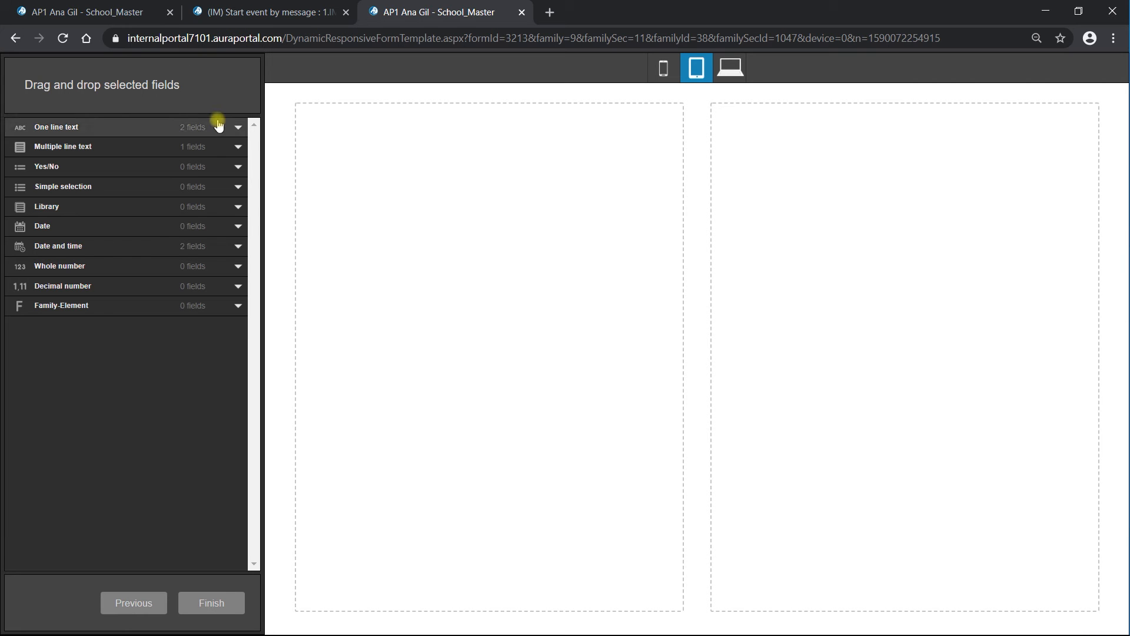
pyautogui.click(238, 129)
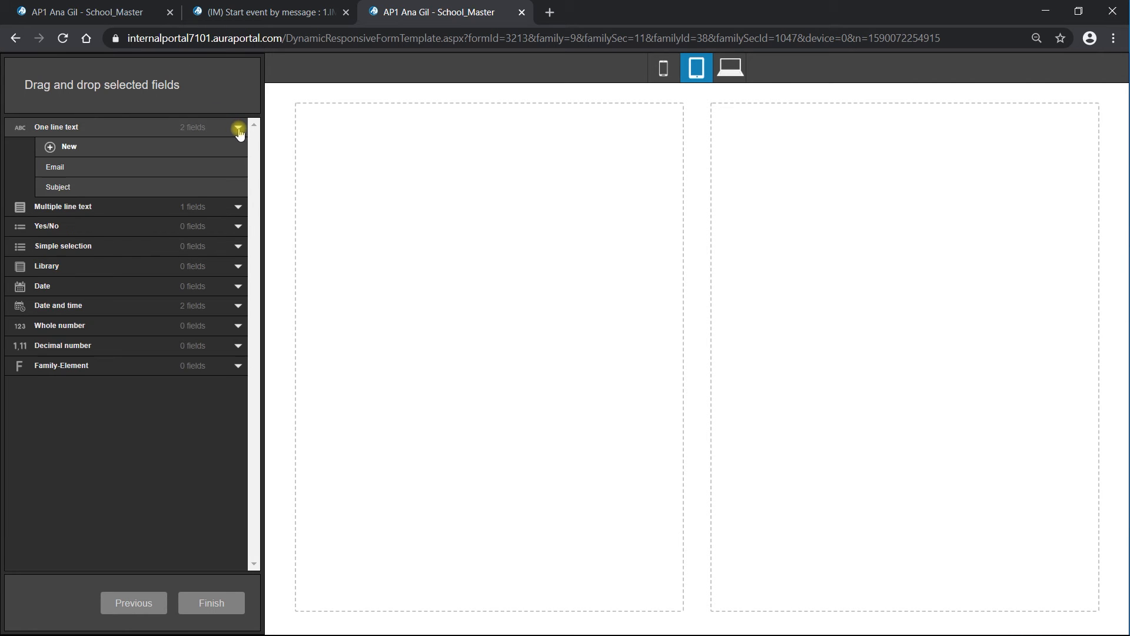
pyautogui.moveTo(75, 168); pyautogui.dragTo(374, 134)
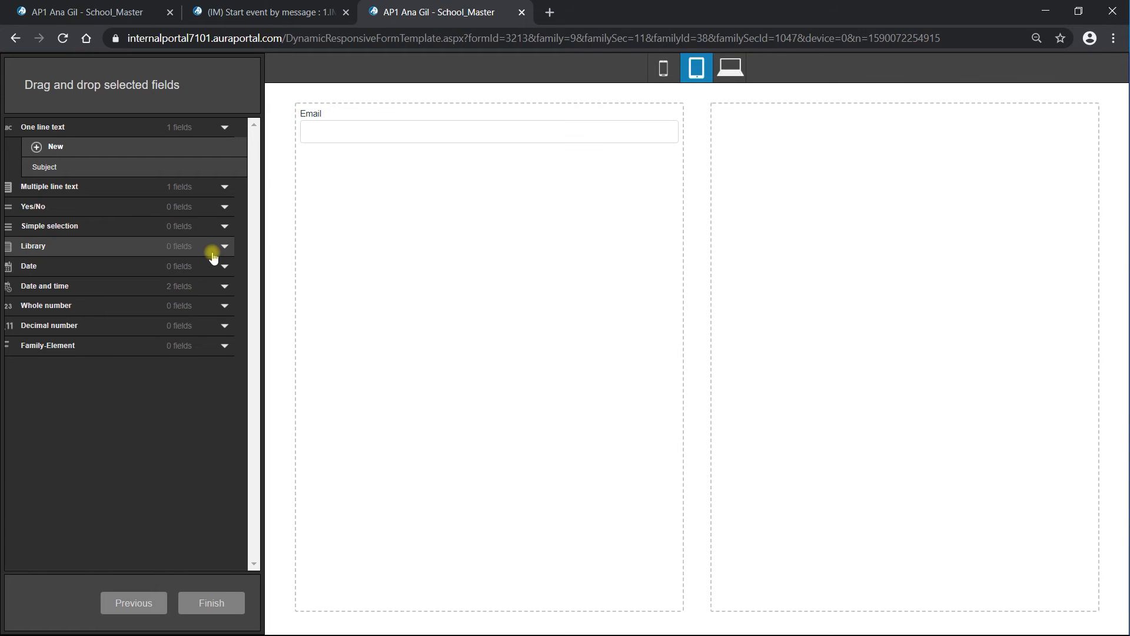
pyautogui.click(225, 187)
pyautogui.moveTo(65, 199); pyautogui.dragTo(324, 195)
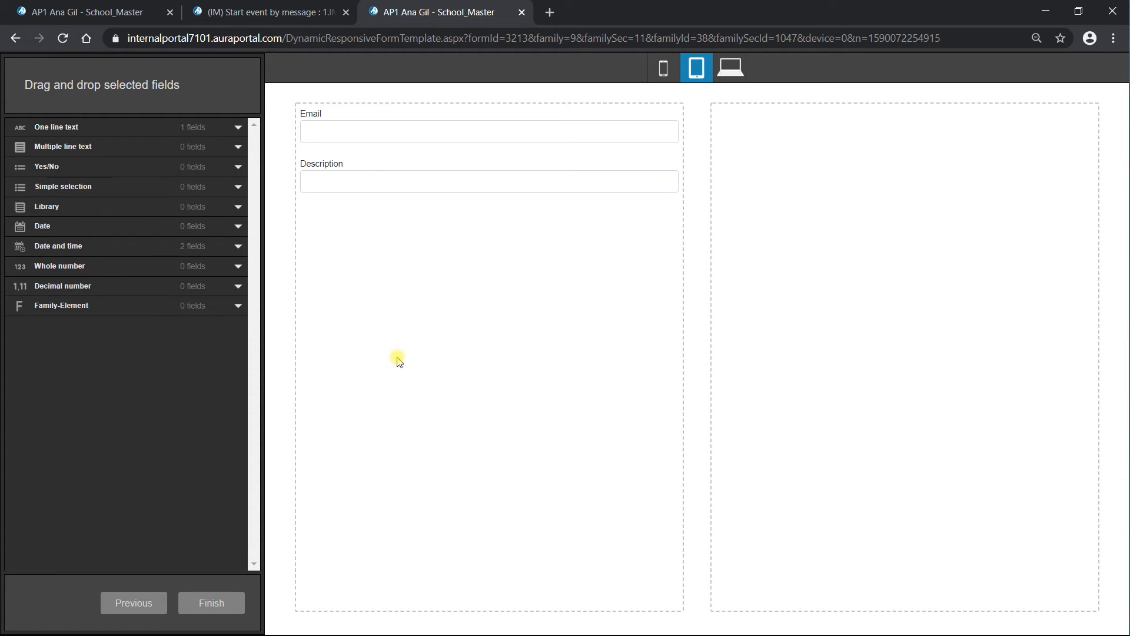
# Step: Place the Start-calendar view and End-calendar view fields in the second column and finish the wizard
pyautogui.click(238, 246)
pyautogui.moveTo(134, 304); pyautogui.dragTo(721, 304)
pyautogui.moveTo(66, 286); pyautogui.dragTo(842, 257)
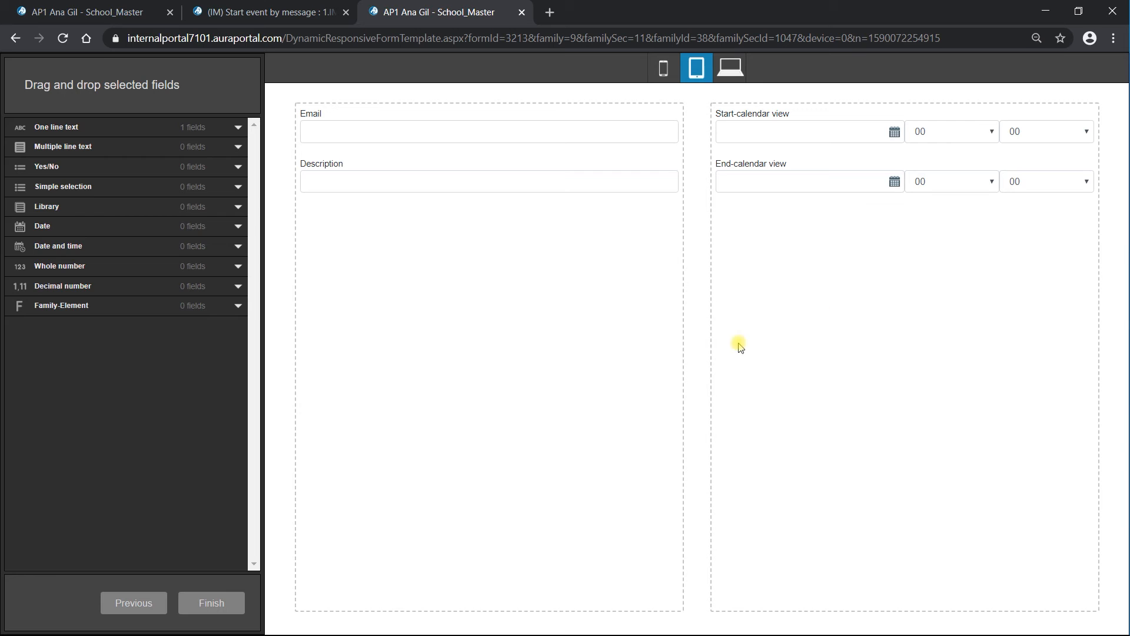
pyautogui.click(213, 603)
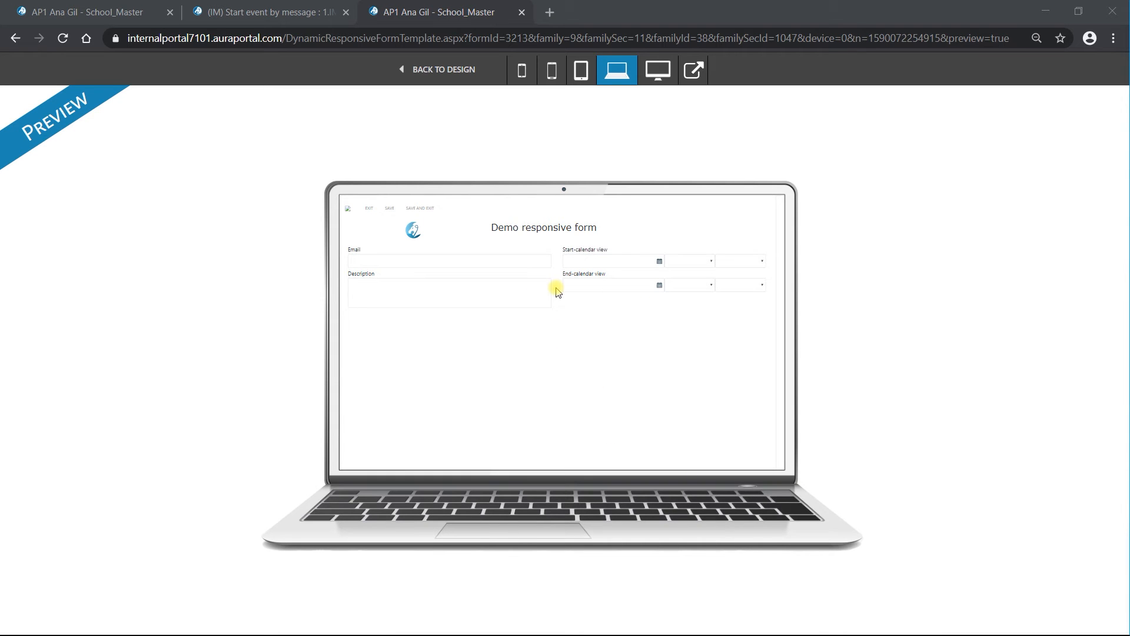
# Step: Preview the responsive form at tablet, small, extra small, large and current-device sizes, and return to the design
pyautogui.click(579, 73)
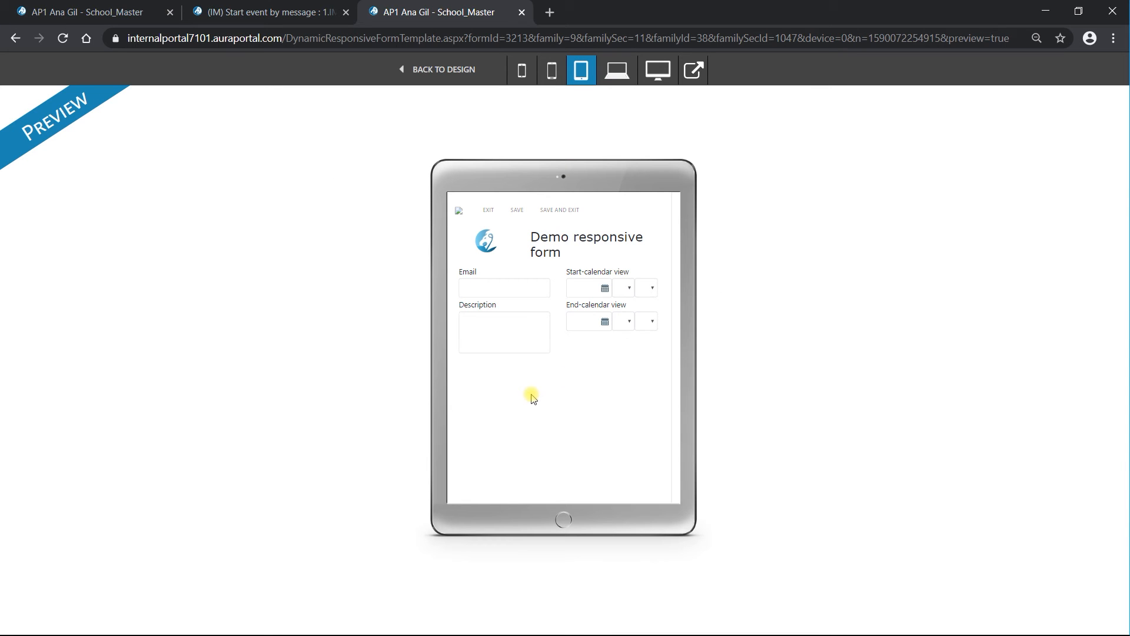
pyautogui.click(552, 74)
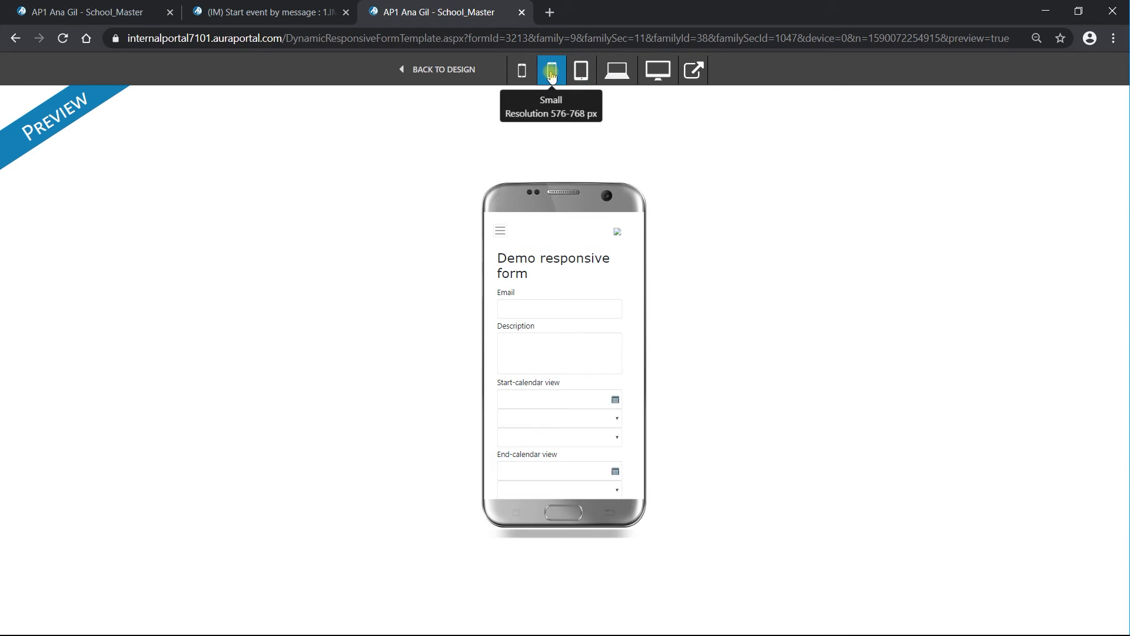
pyautogui.click(519, 74)
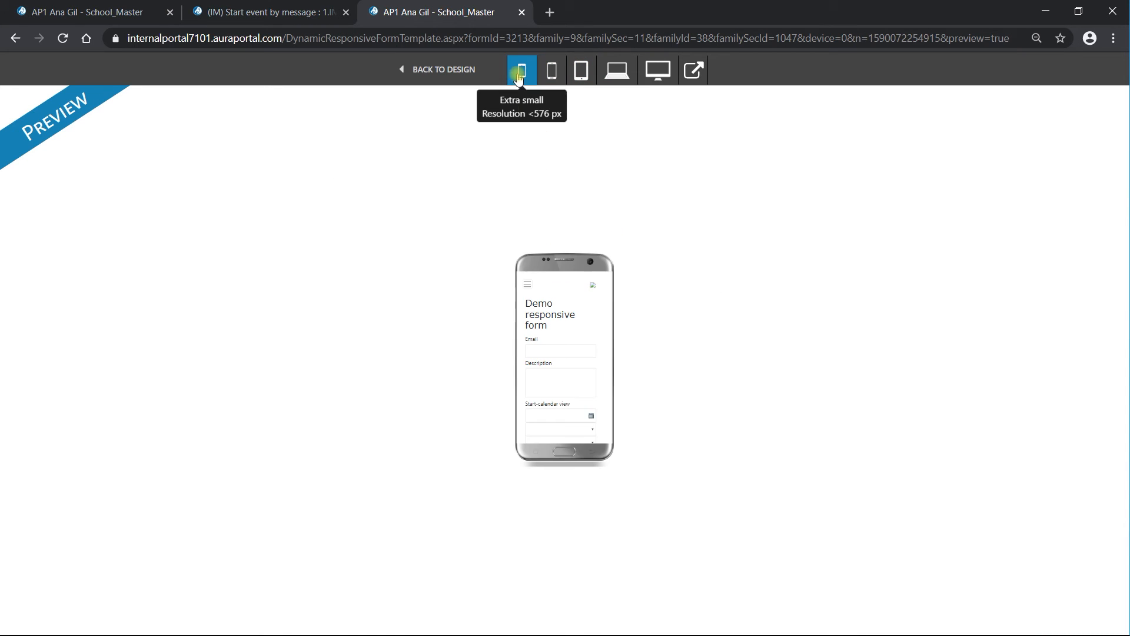
pyautogui.click(617, 74)
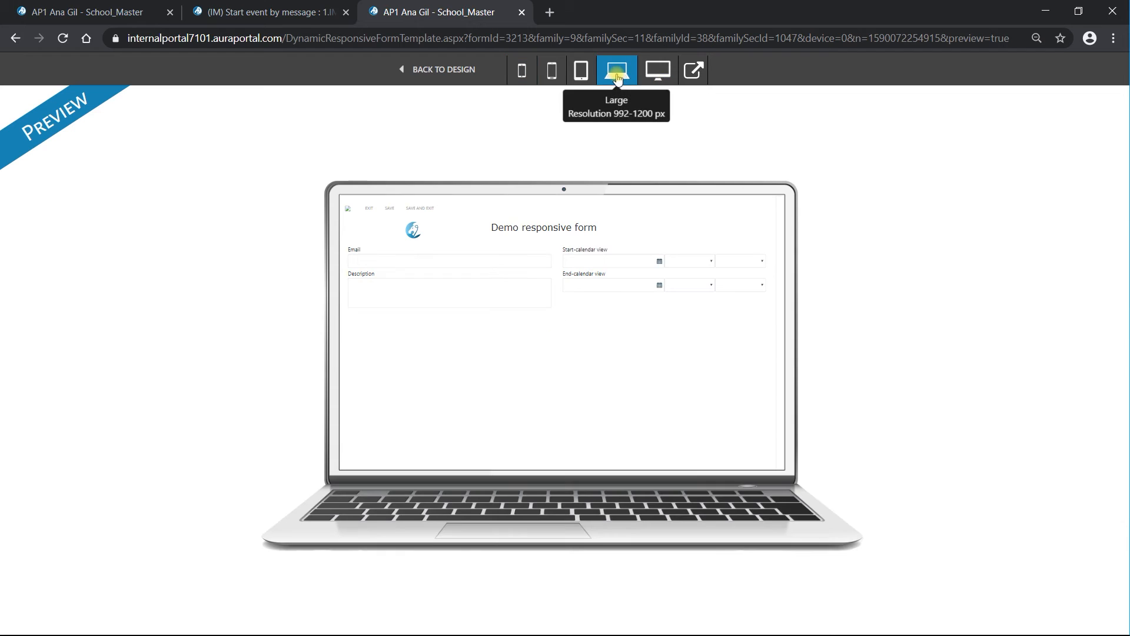
pyautogui.click(696, 71)
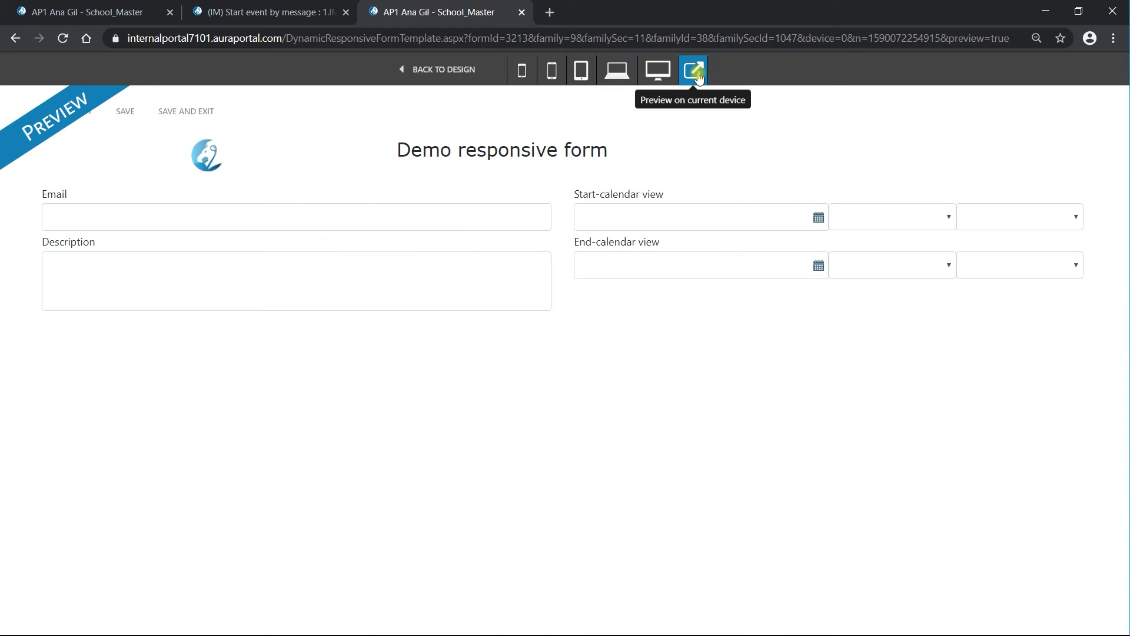
pyautogui.click(617, 70)
pyautogui.click(439, 72)
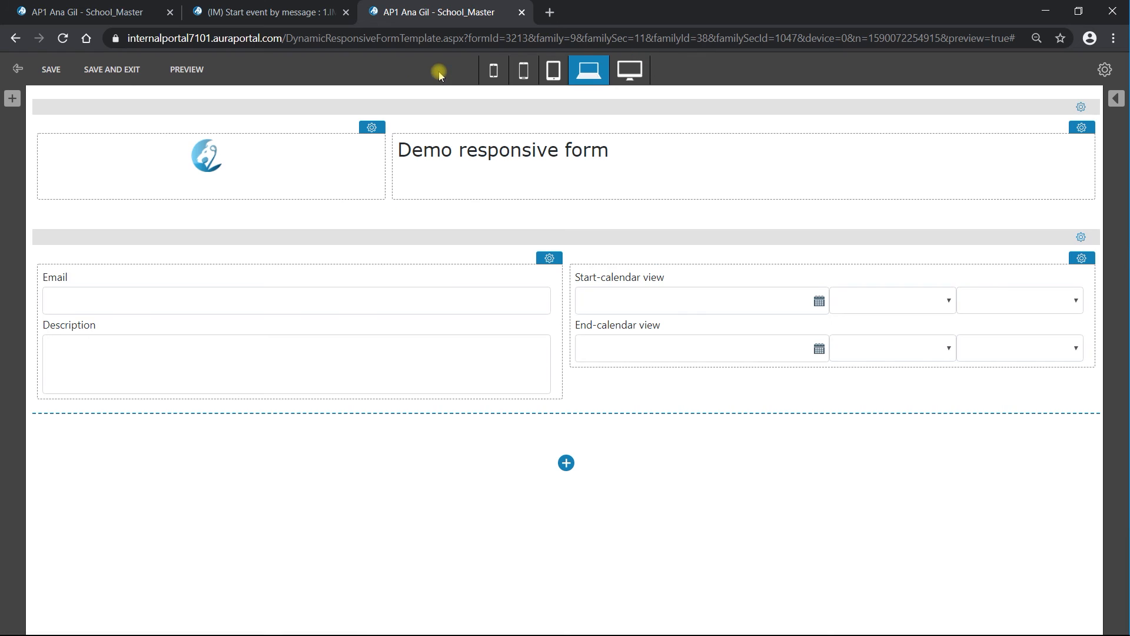
# Step: Check the selectable column, row and field elements in the form body, and display the Email field's attributes
pyautogui.click(552, 261)
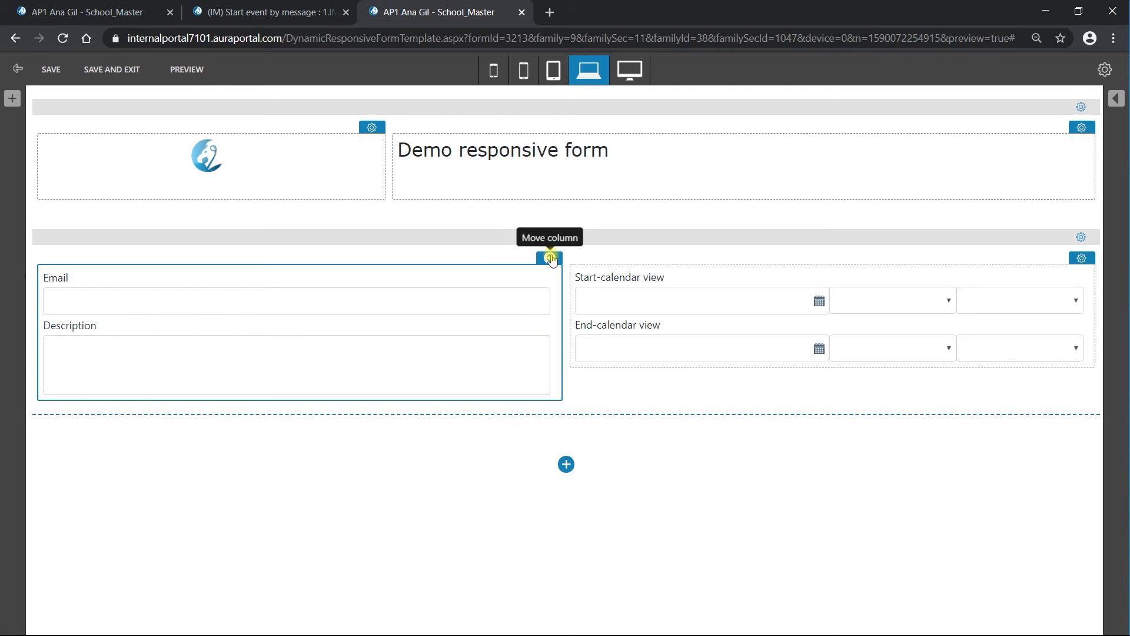
pyautogui.click(517, 298)
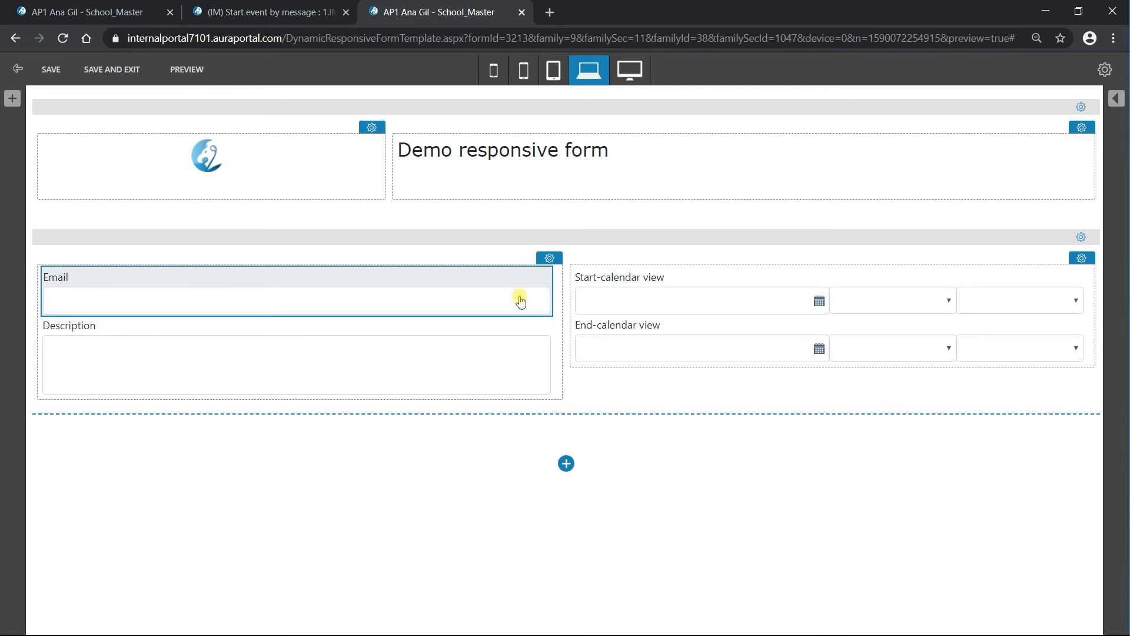
pyautogui.click(549, 261)
pyautogui.click(404, 303)
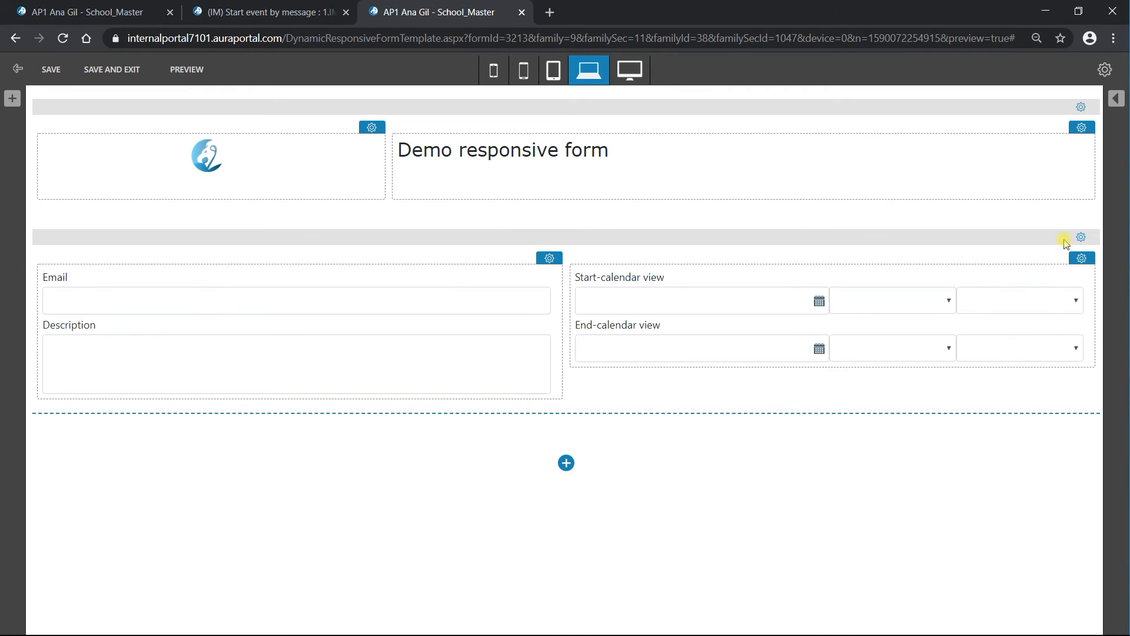
pyautogui.click(1082, 238)
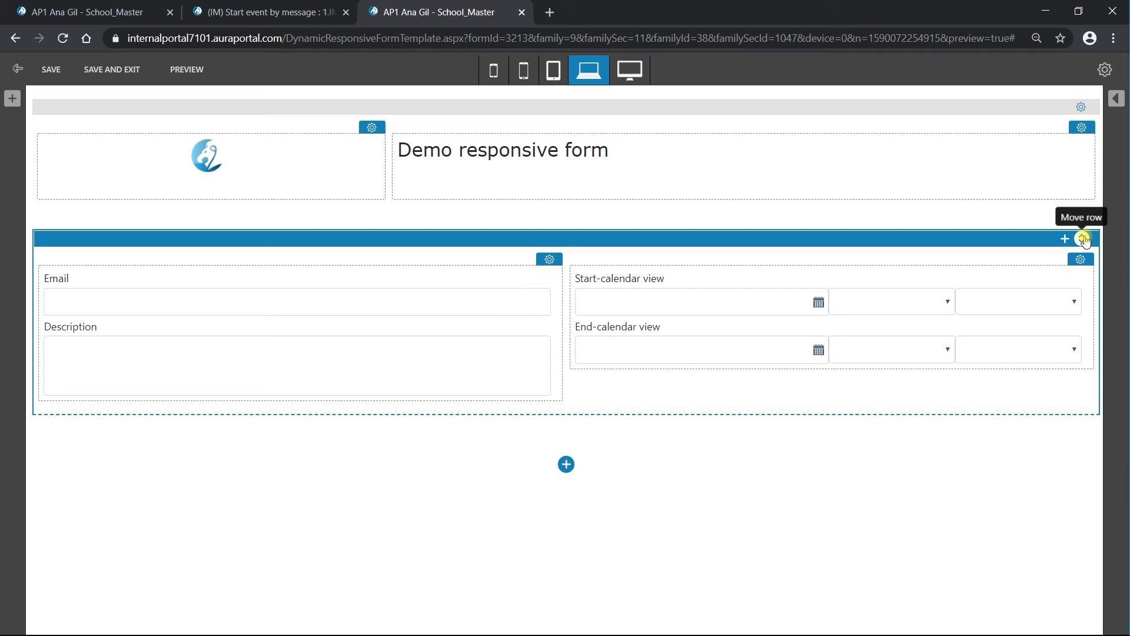
pyautogui.click(549, 259)
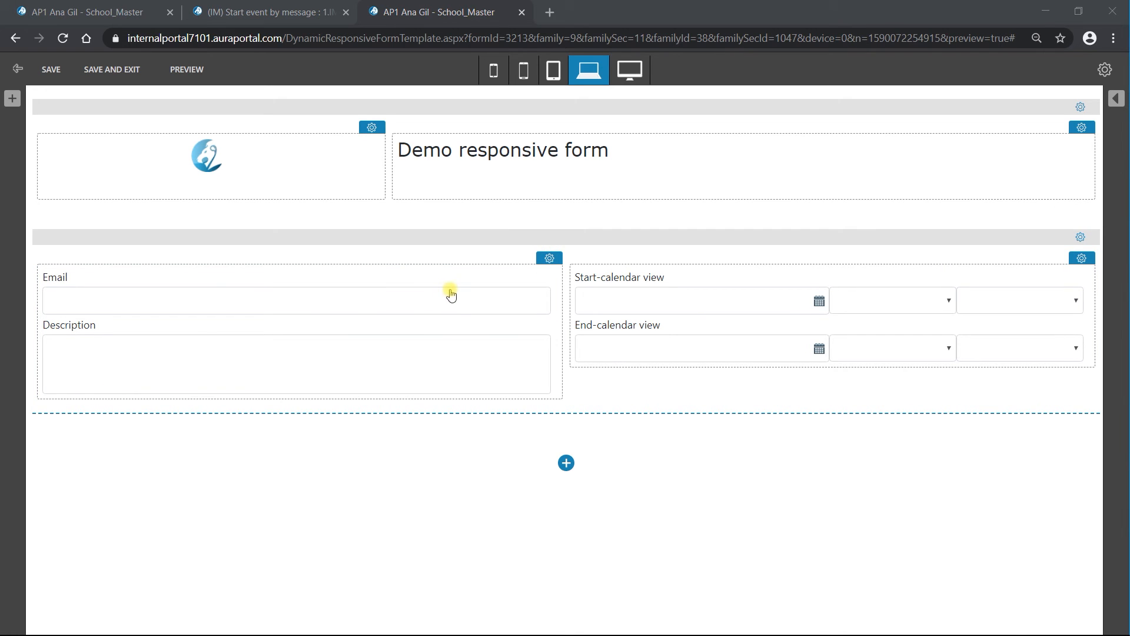
pyautogui.click(318, 298)
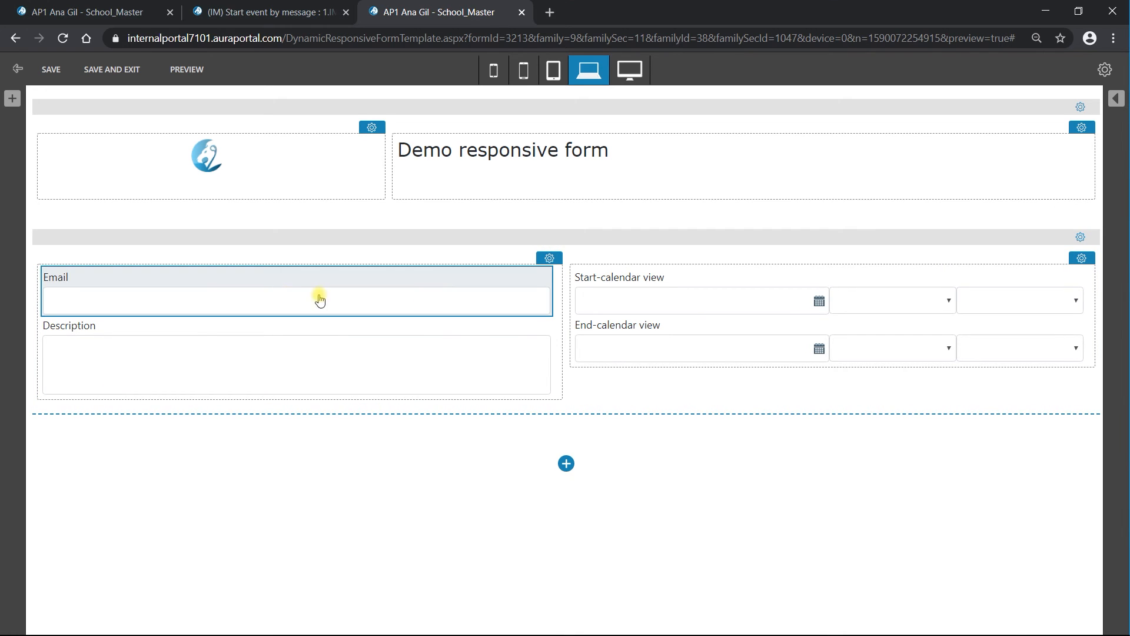
pyautogui.click(1116, 100)
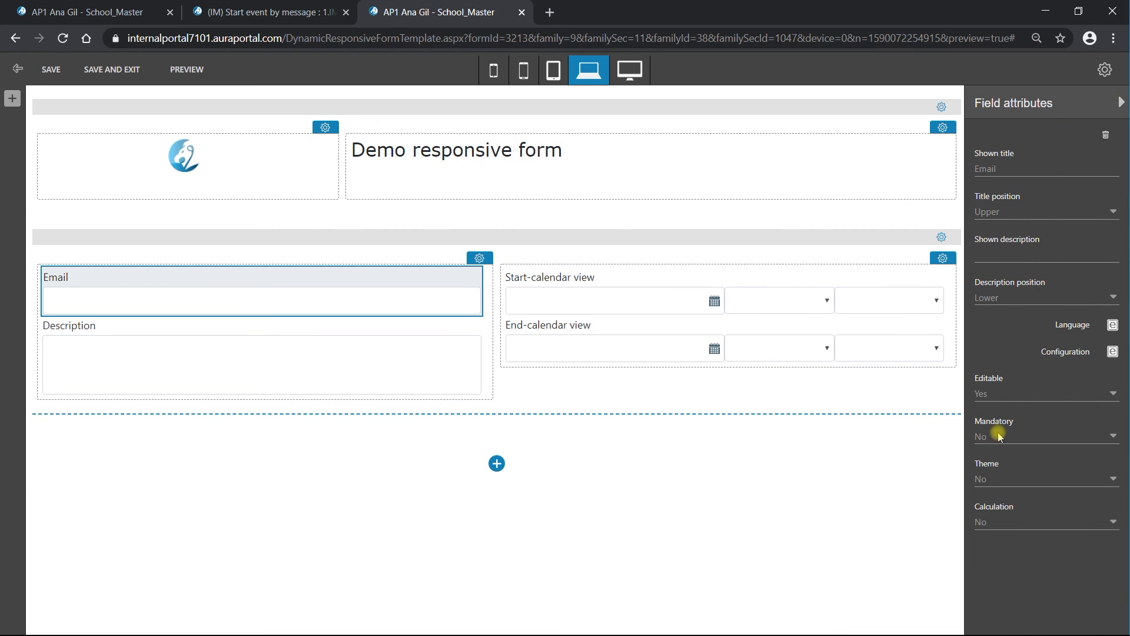
# Step: Make the Email and Description fields of the responsive form mandatory
pyautogui.click(1102, 439)
pyautogui.click(1082, 458)
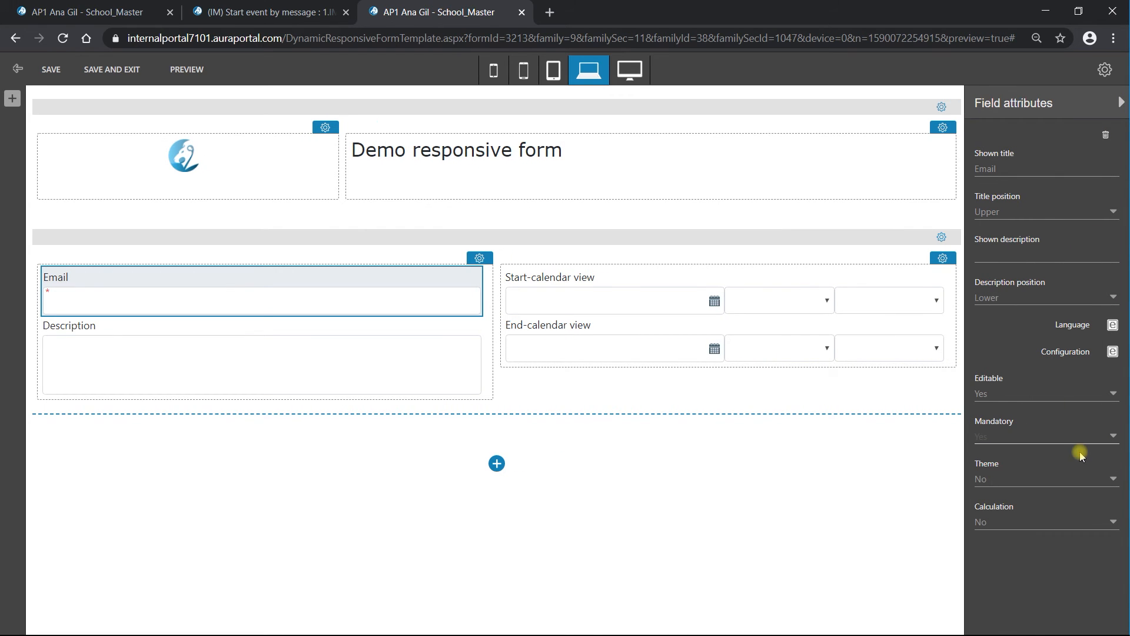
pyautogui.click(456, 373)
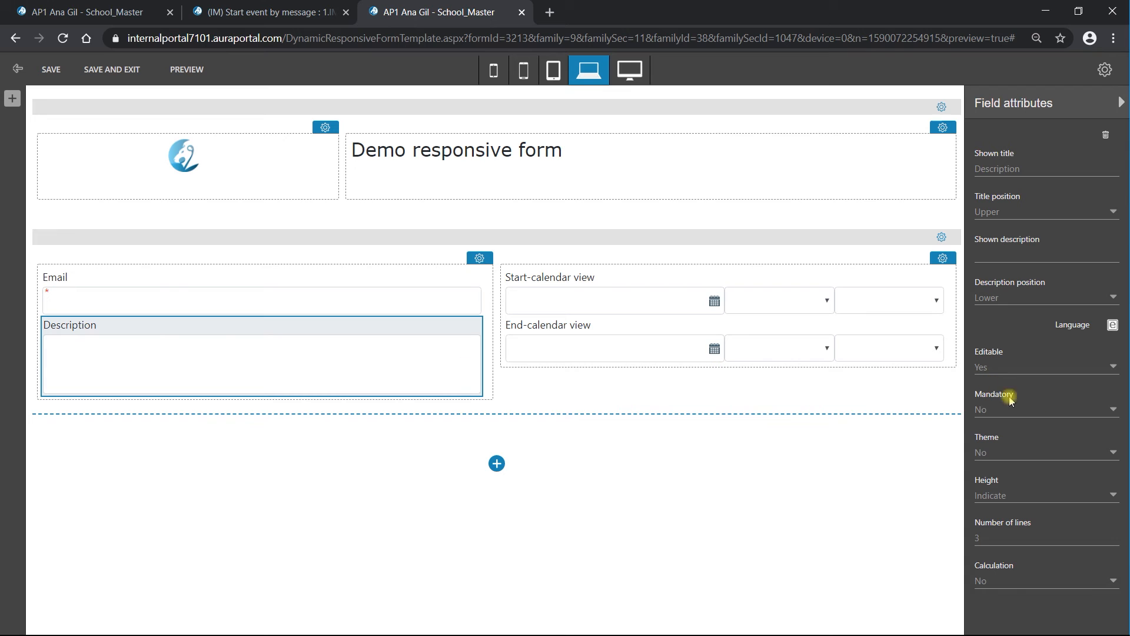
pyautogui.click(1111, 409)
pyautogui.click(1095, 429)
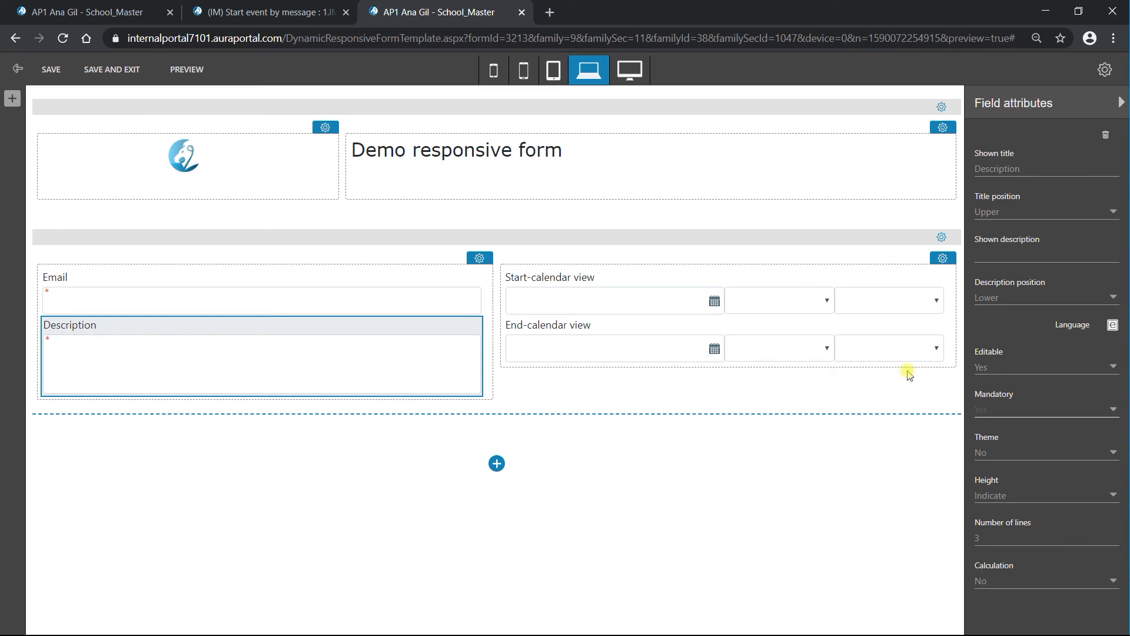
# Step: Make the Start-calendar view and End-calendar view fields mandatory
pyautogui.click(805, 282)
pyautogui.click(1106, 436)
pyautogui.click(1071, 457)
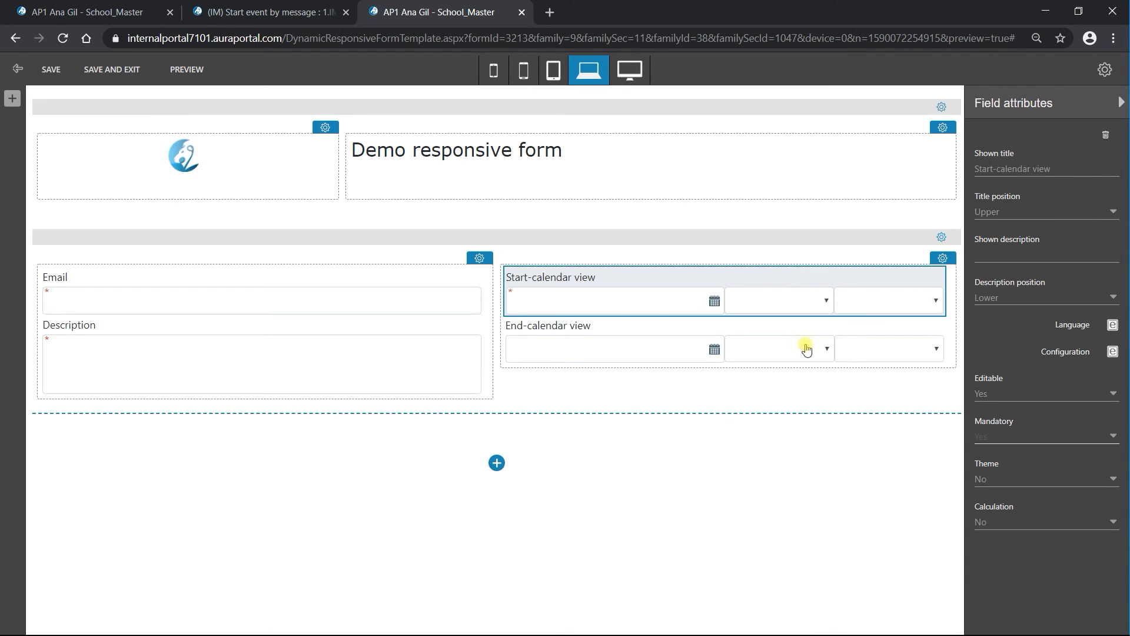
pyautogui.click(791, 334)
pyautogui.click(1101, 436)
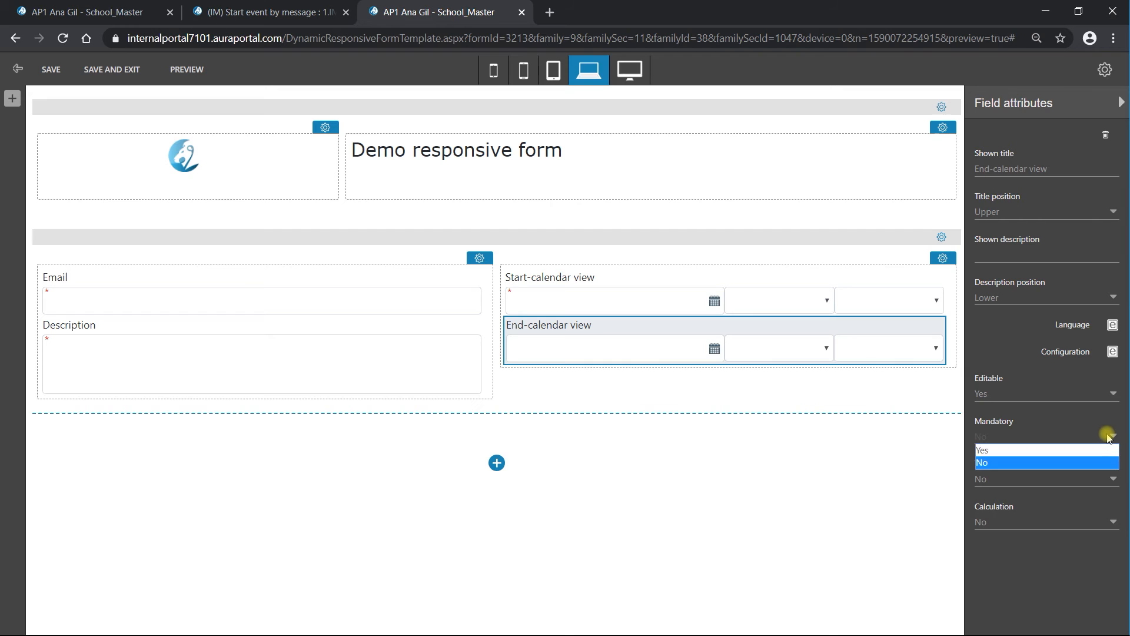
pyautogui.click(1073, 449)
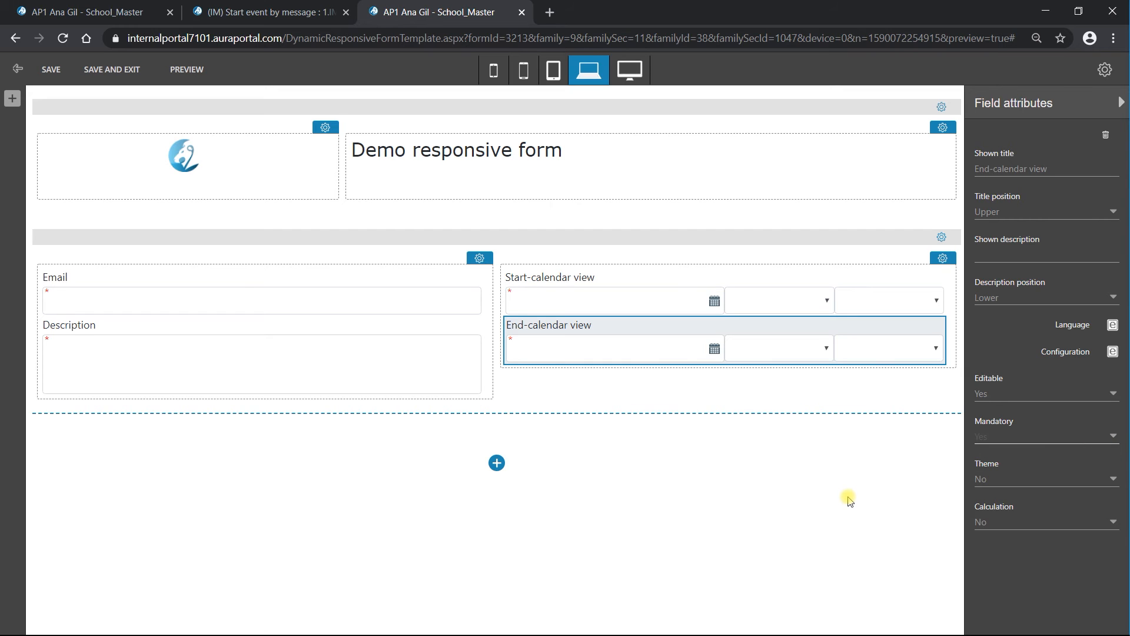
# Step: Set the Theme attribute to Yes for the Email and Description fields, and save the responsive form and the message form settings
pyautogui.click(306, 295)
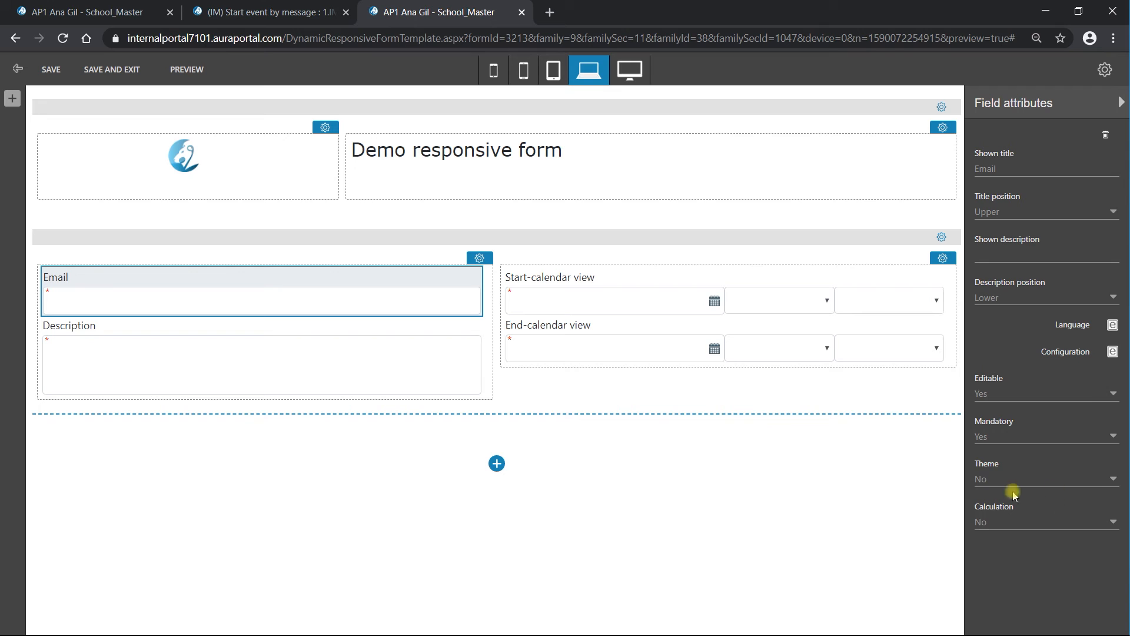
pyautogui.click(1095, 484)
pyautogui.click(1095, 504)
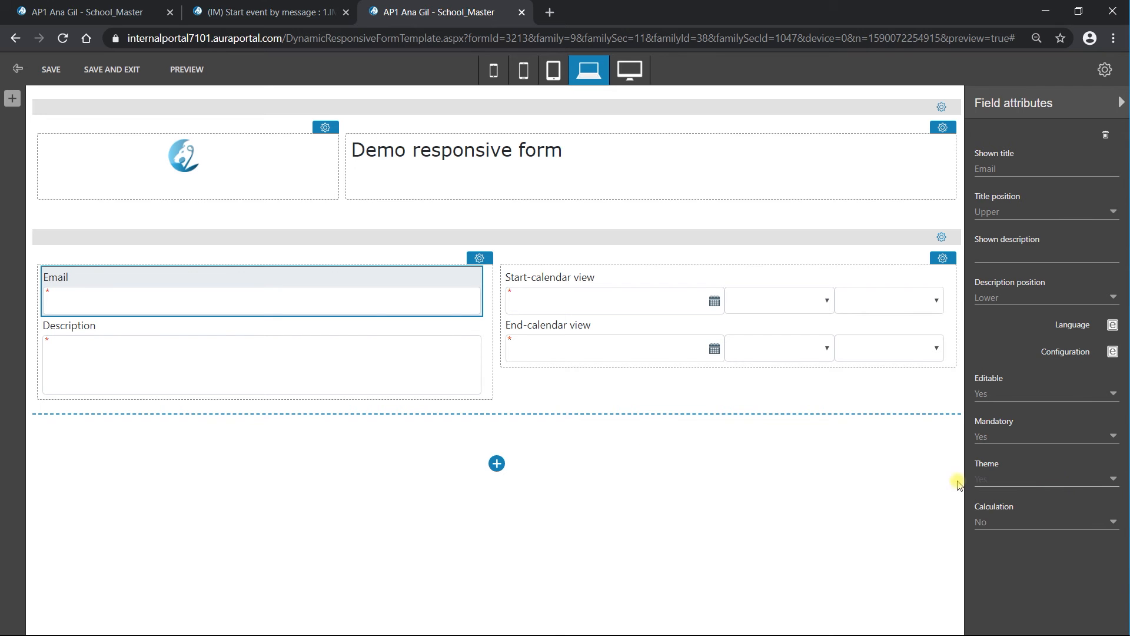
pyautogui.click(221, 348)
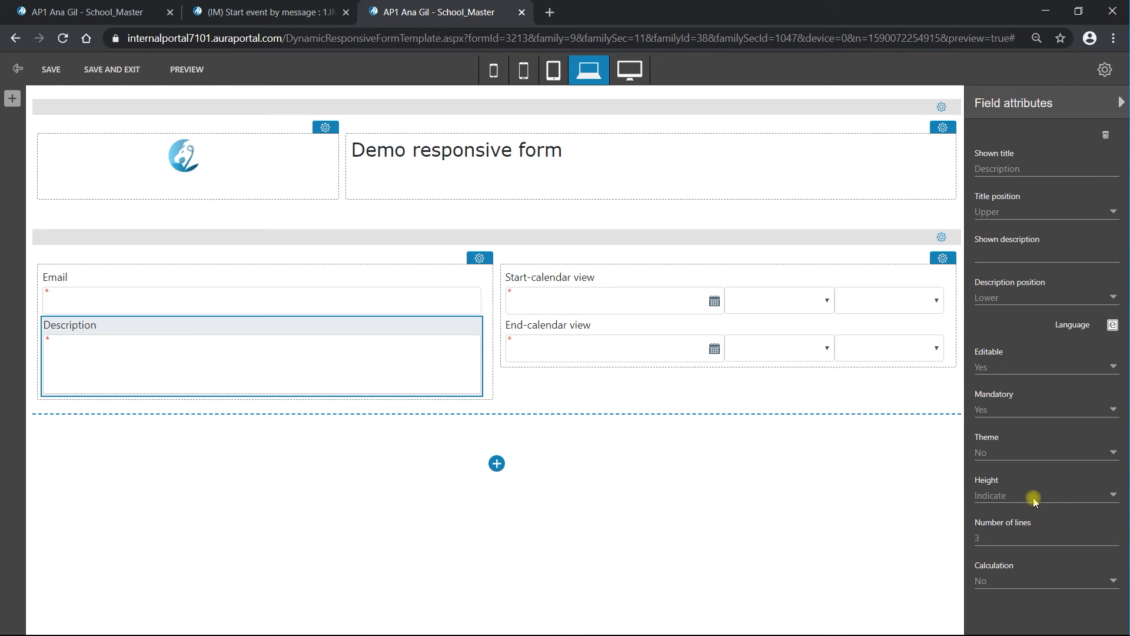
pyautogui.click(1104, 451)
pyautogui.click(1078, 471)
pyautogui.click(1119, 102)
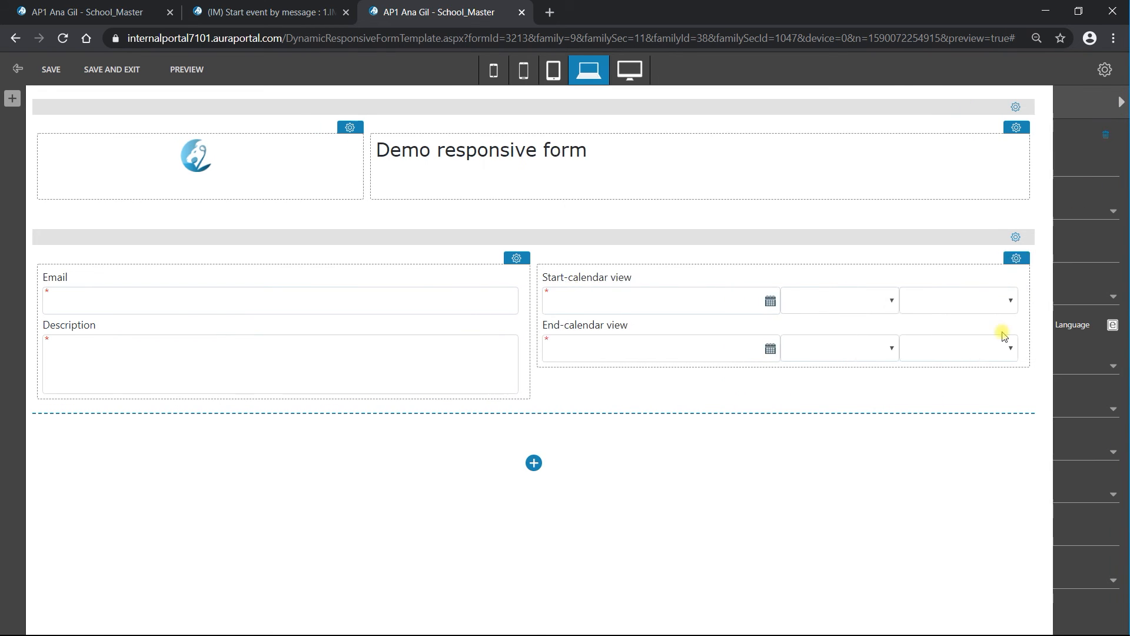
pyautogui.click(113, 70)
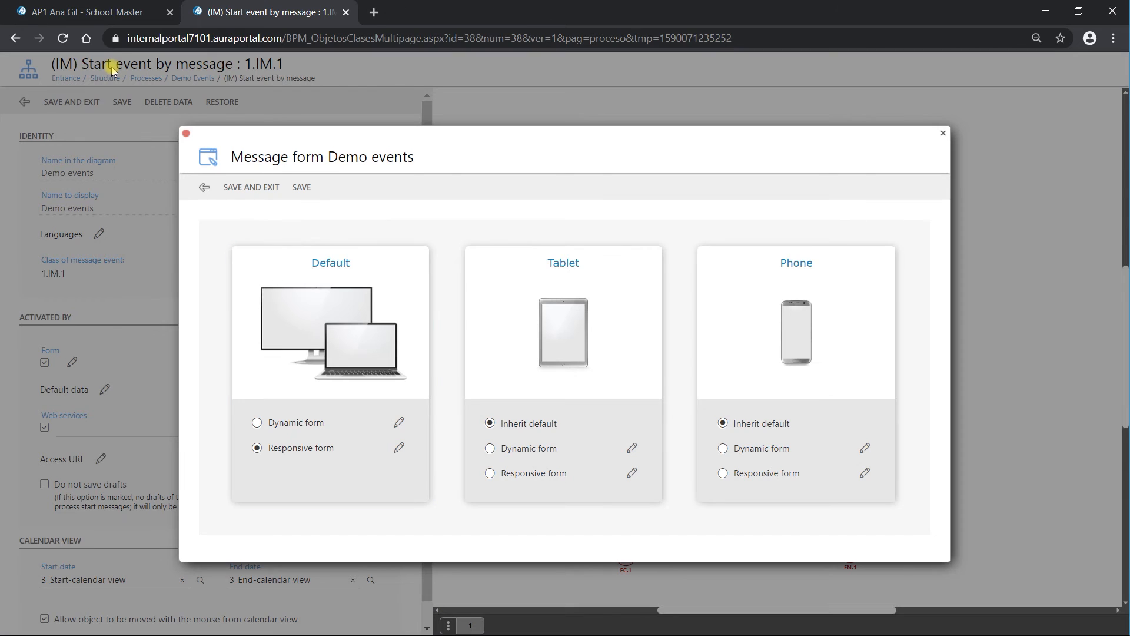
pyautogui.click(304, 191)
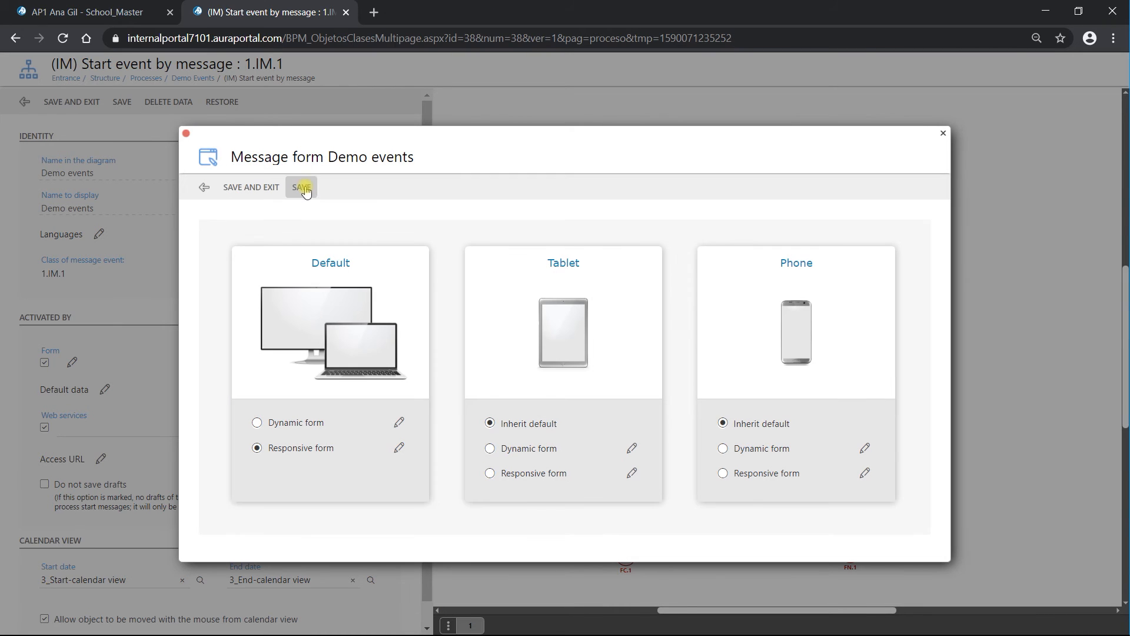
# Step: Select Dynamic form as the Default device's message form and open its design for editing
pyautogui.click(257, 423)
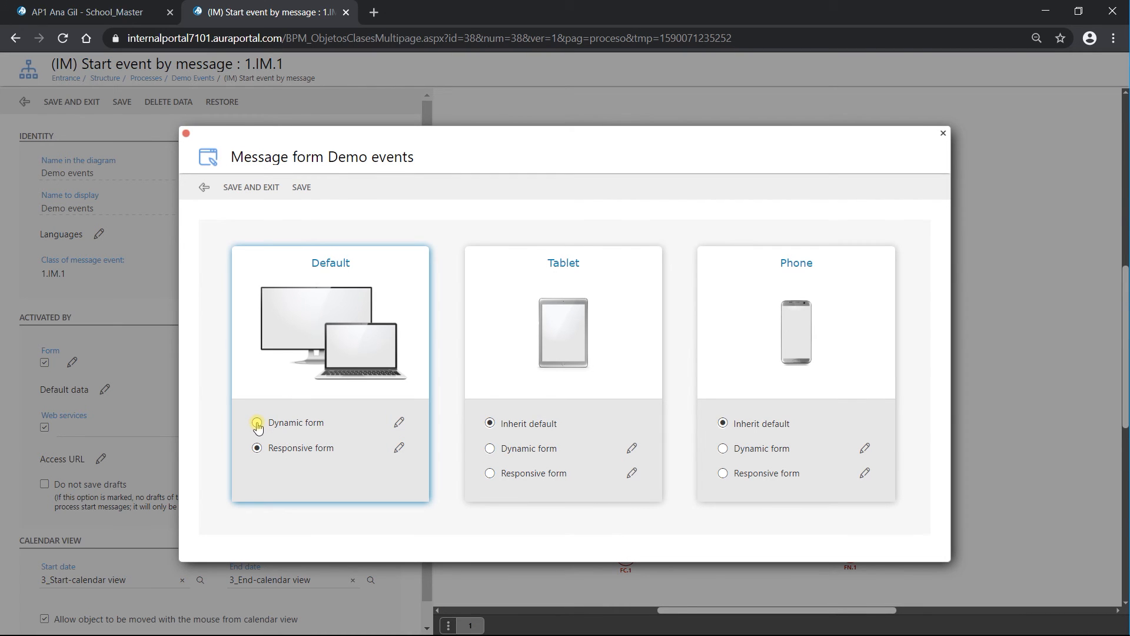
pyautogui.click(400, 422)
pyautogui.click(459, 384)
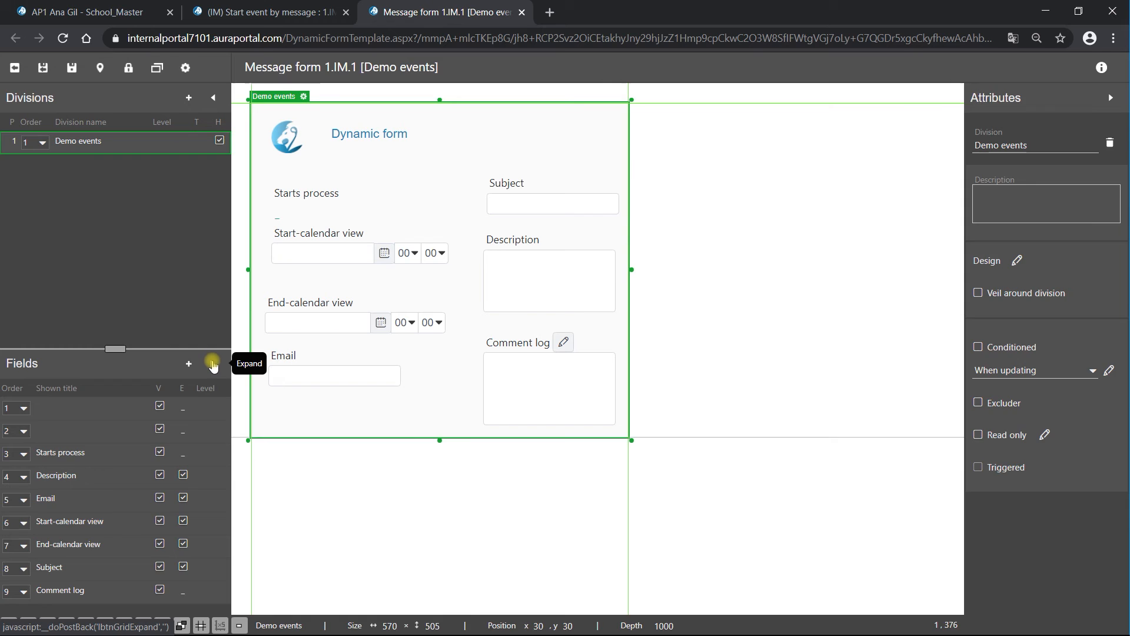
# Step: Mark the Starts process and Subject fields as themes in the expanded field list, and save and exit the dynamic form
pyautogui.click(212, 363)
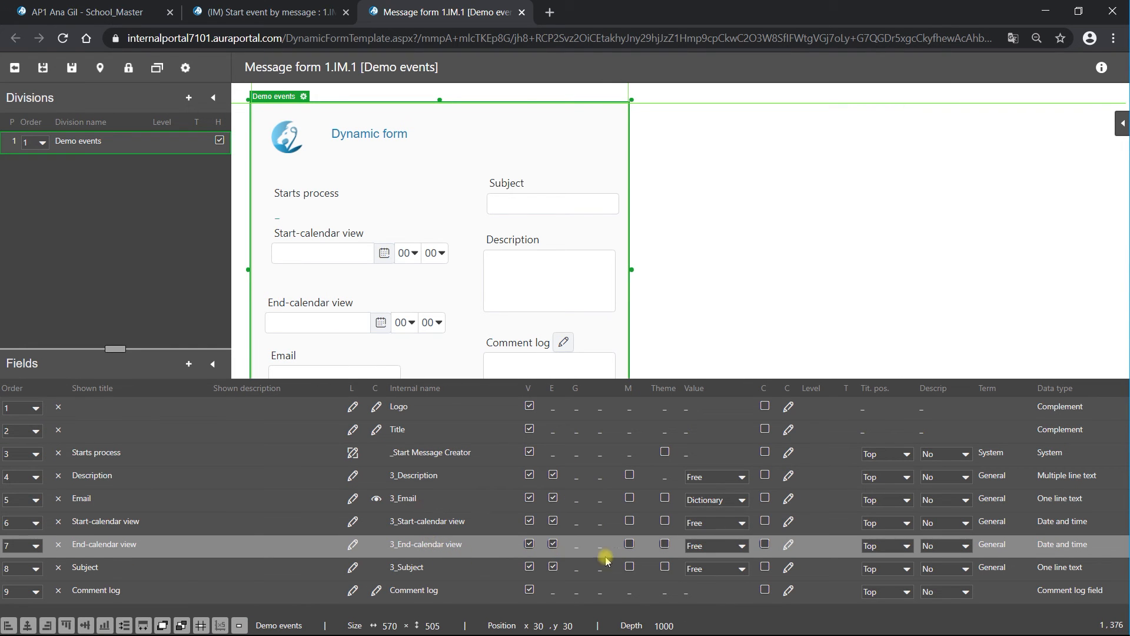
pyautogui.click(665, 452)
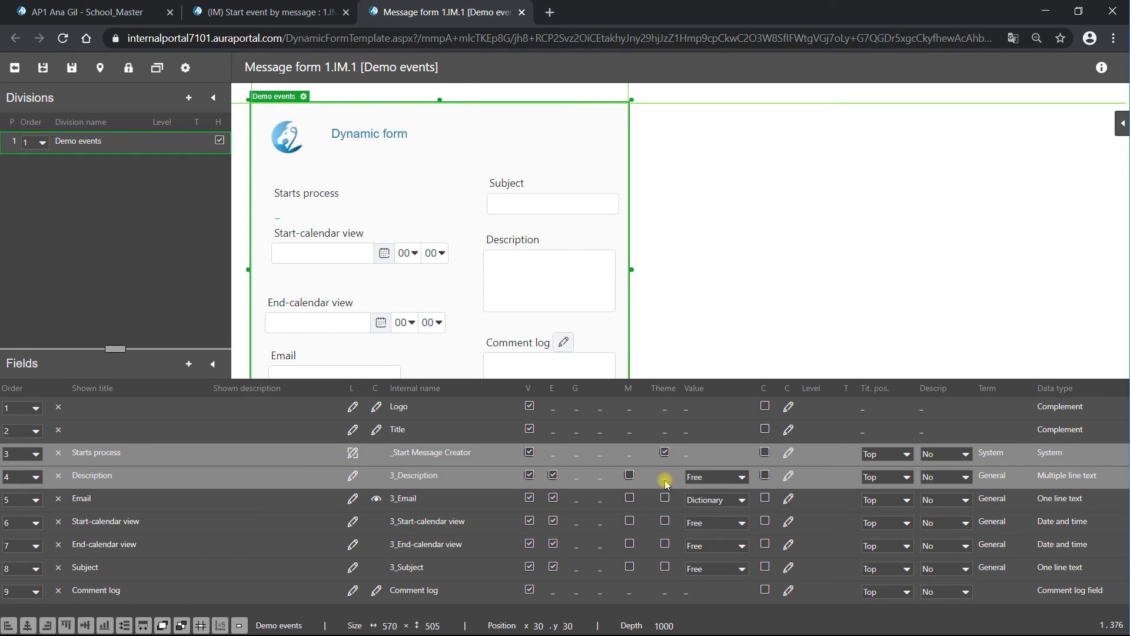
pyautogui.click(665, 568)
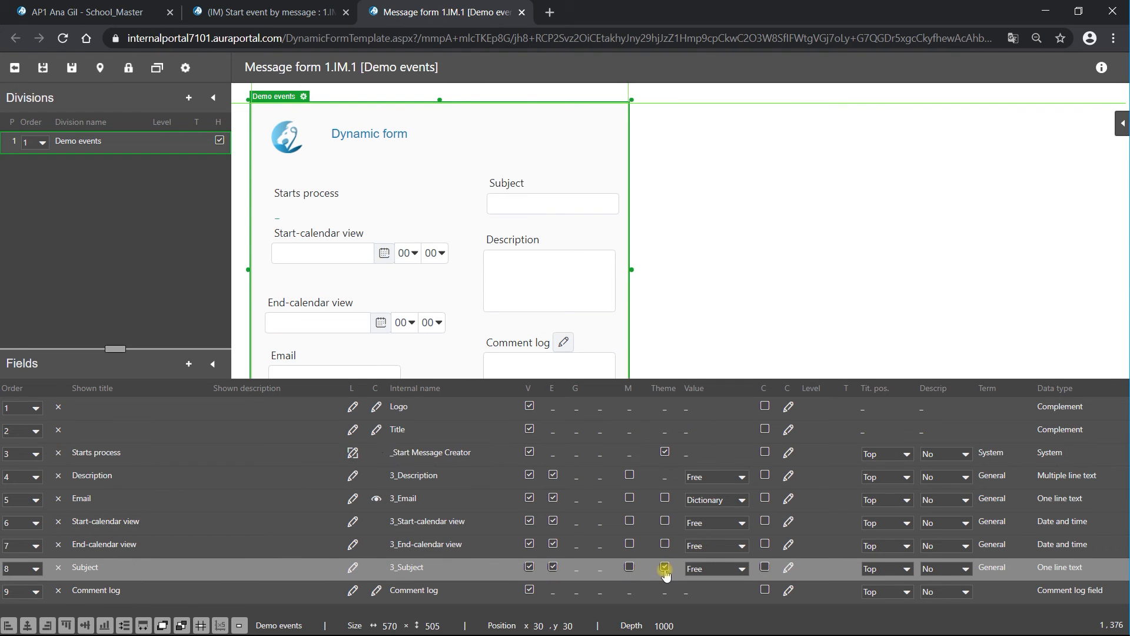
pyautogui.click(213, 363)
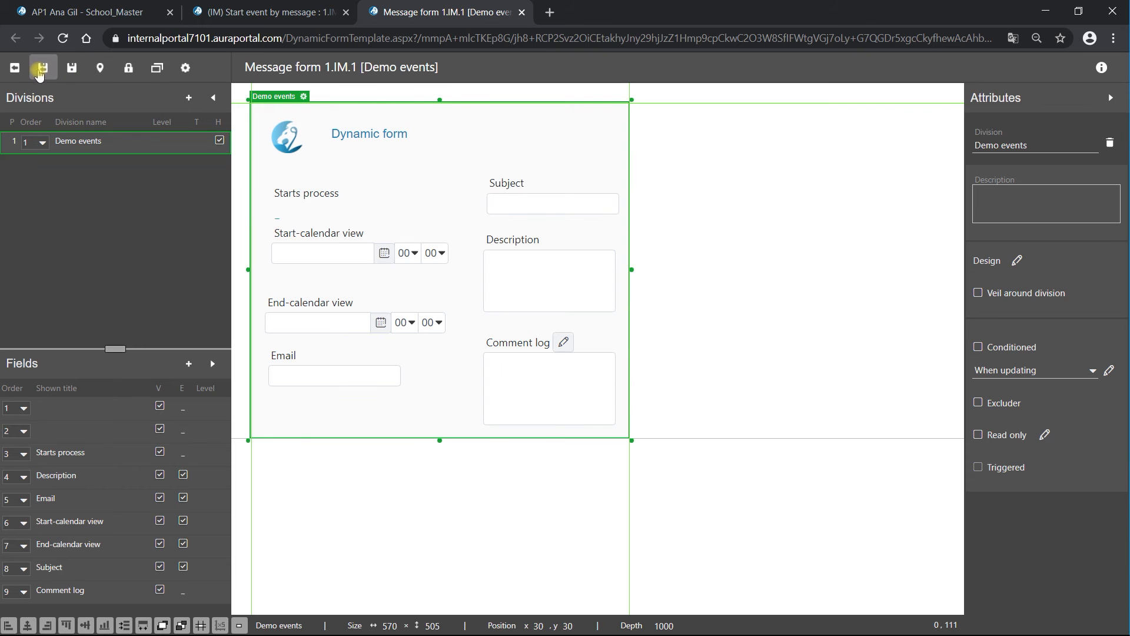
pyautogui.click(43, 69)
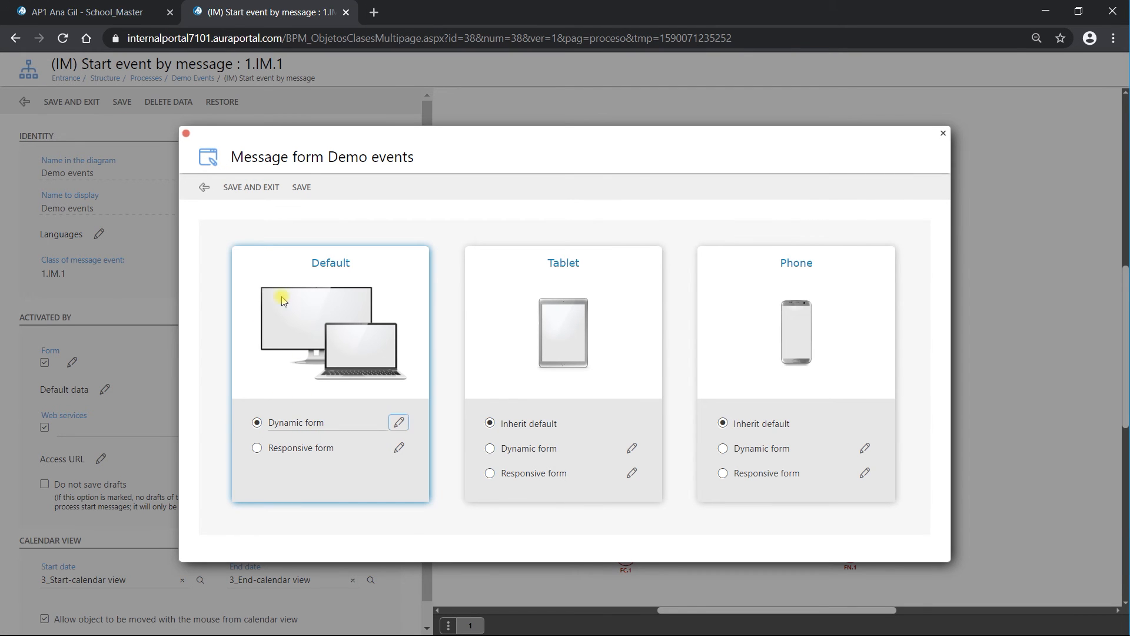
# Step: Save and close the message form settings and the start event, and return to the Demo Events process class
pyautogui.click(252, 187)
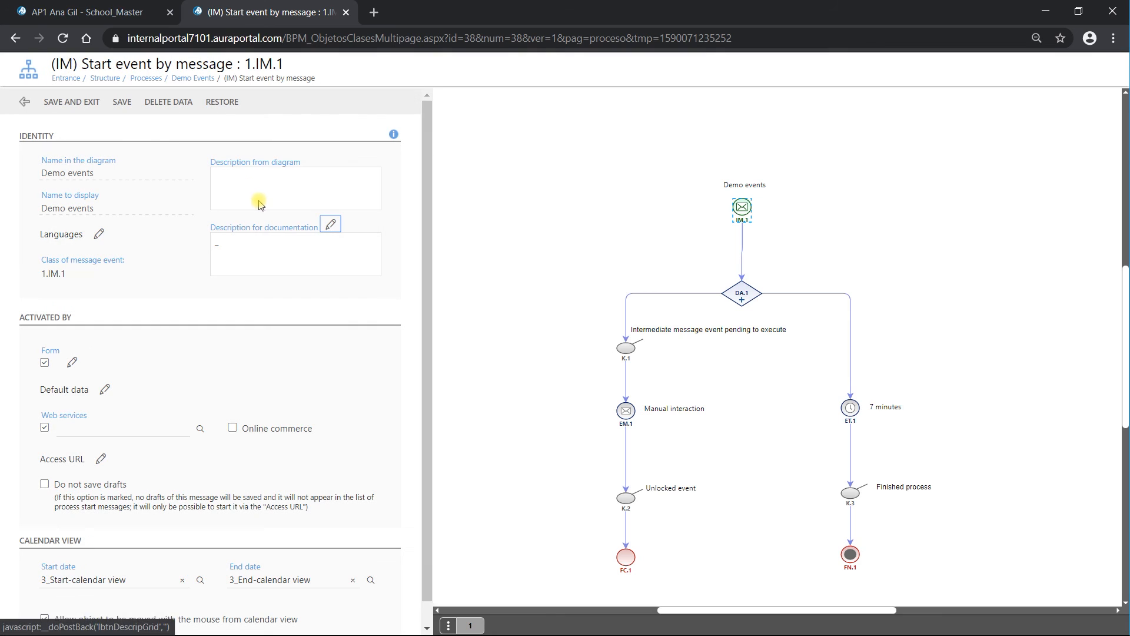
pyautogui.click(86, 103)
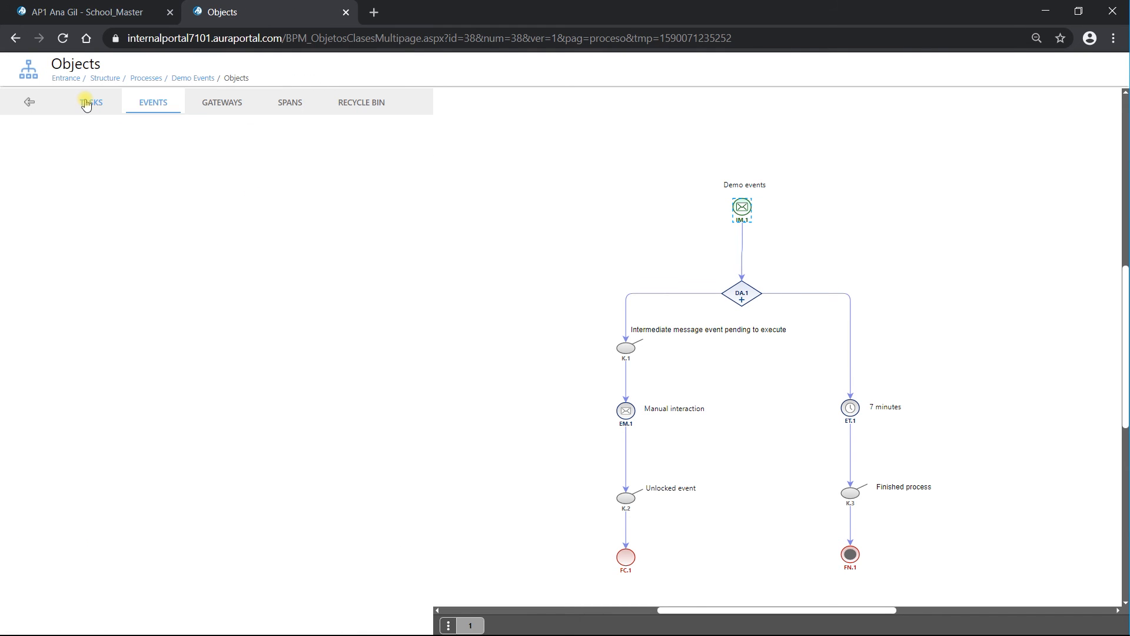
pyautogui.click(31, 103)
# Step: Set the Demo Events class to Development environment mode, allow processes to be initiated in it, and save and exit the class
pyautogui.click(159, 102)
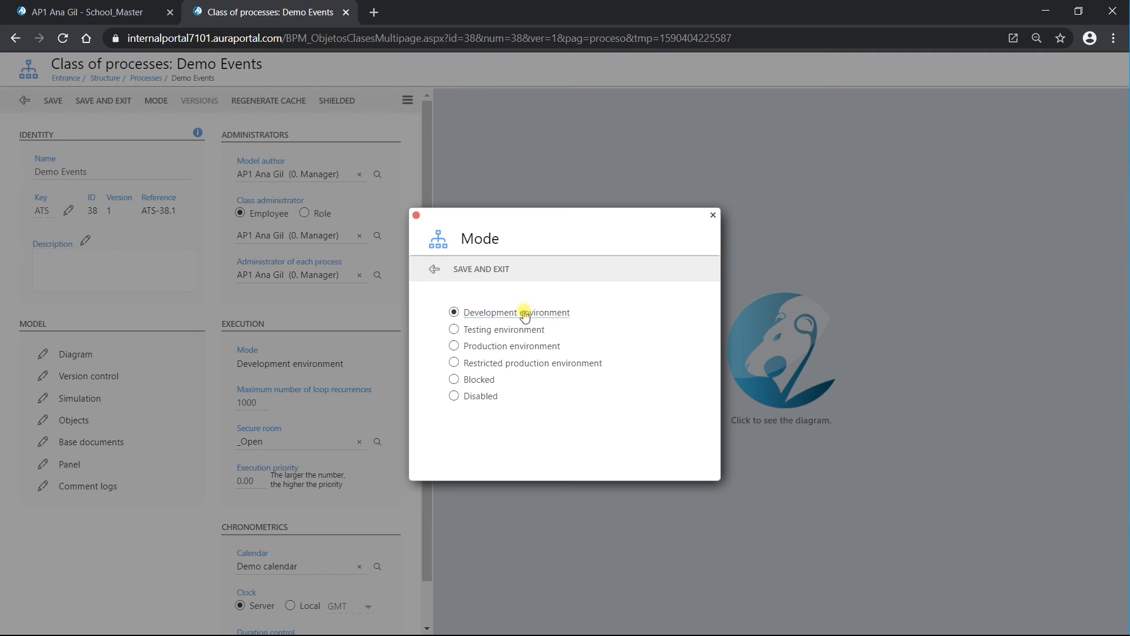
pyautogui.click(482, 272)
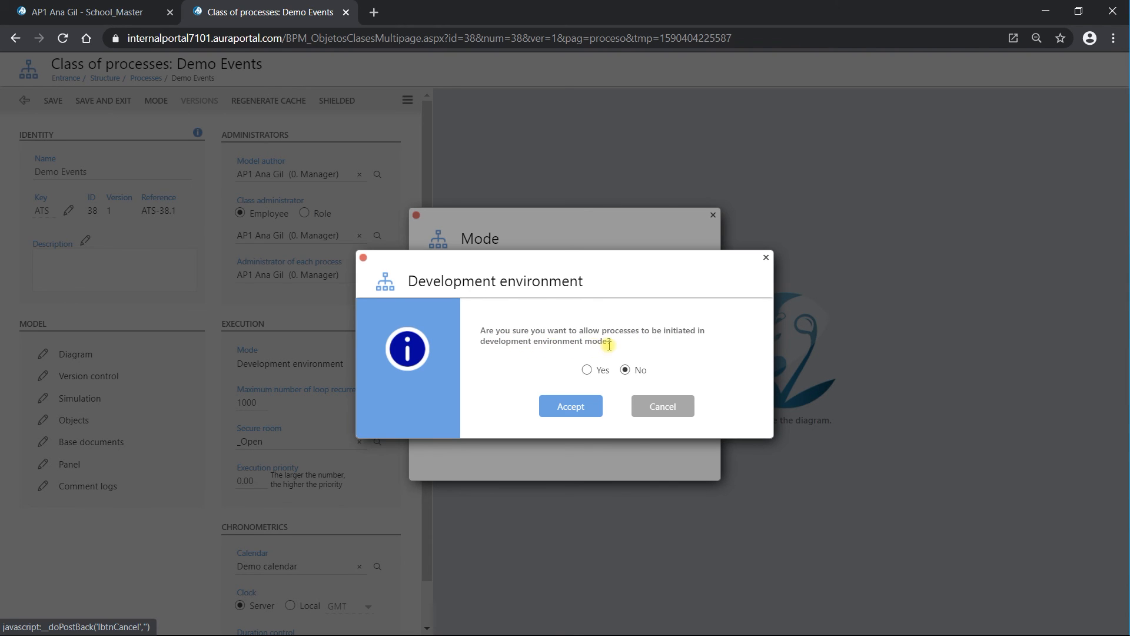
pyautogui.click(568, 406)
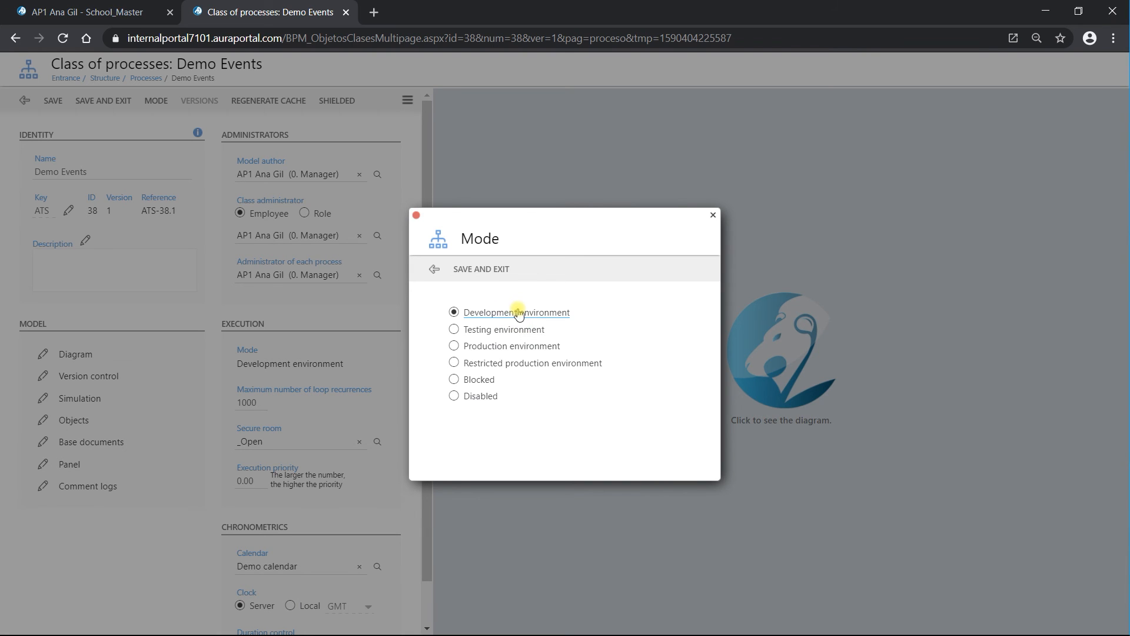
pyautogui.click(474, 272)
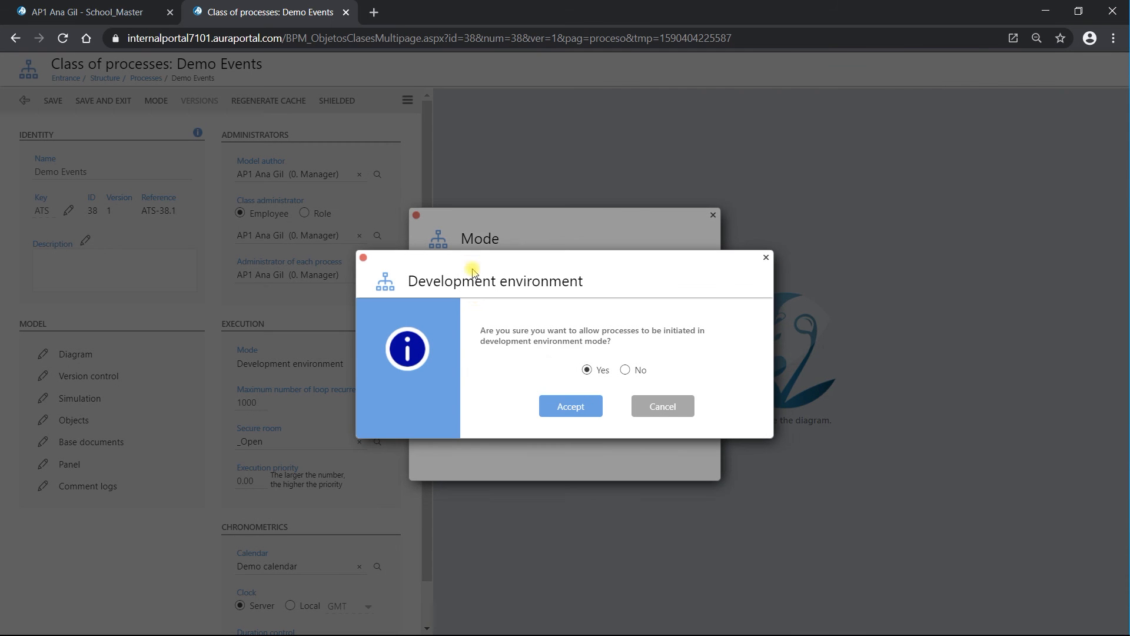
pyautogui.click(553, 406)
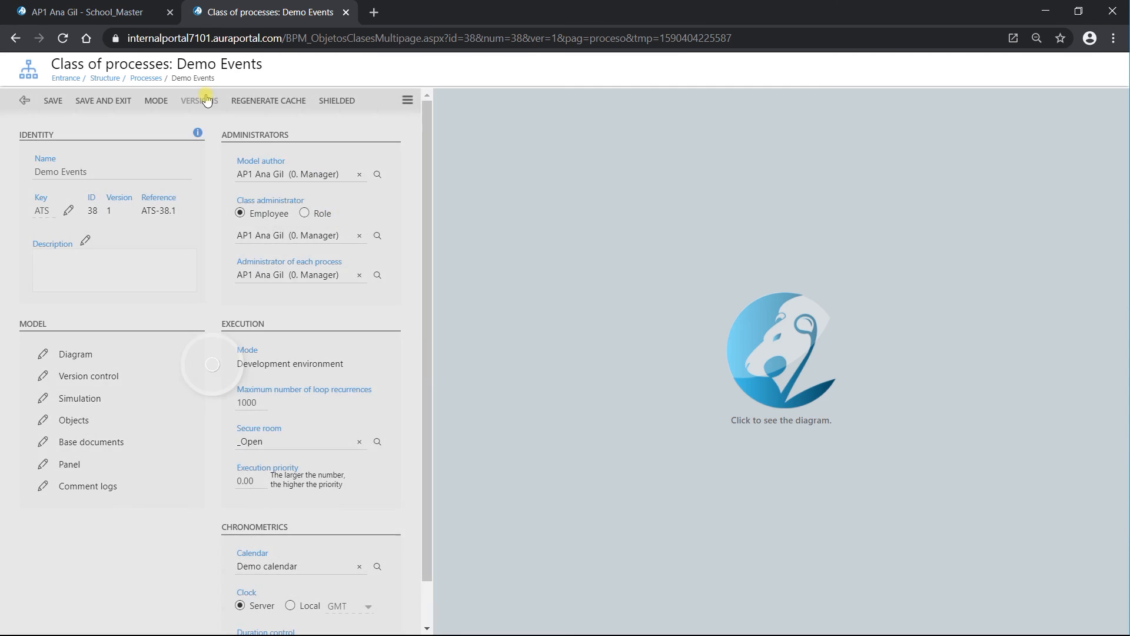
pyautogui.click(96, 104)
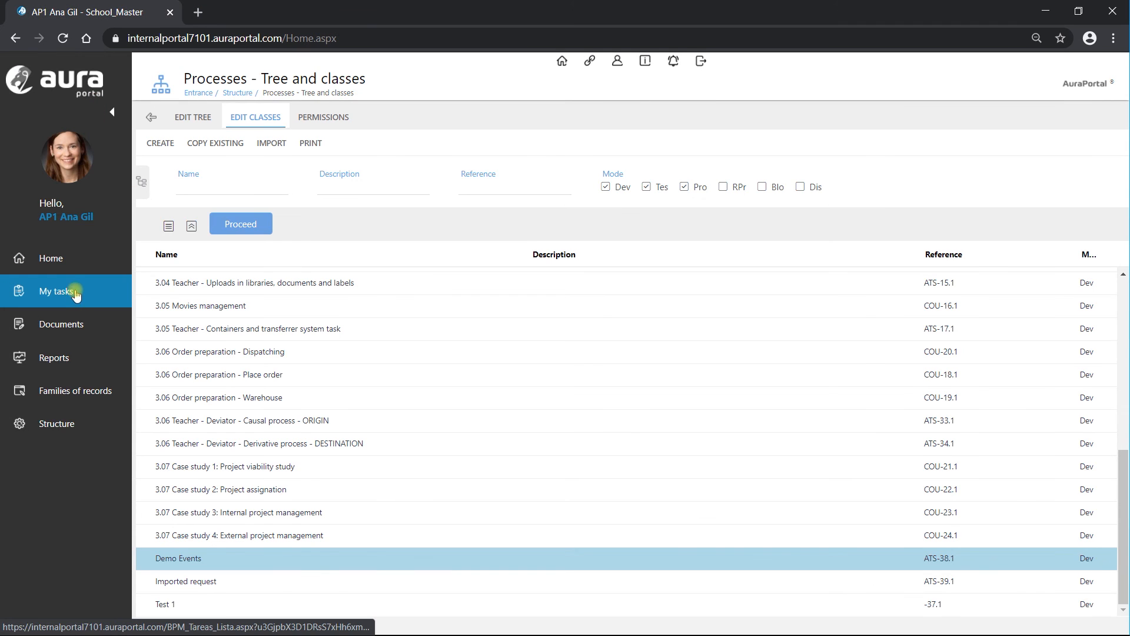
# Step: Start a new Demo events process from My tasks to open its start message form
pyautogui.click(72, 294)
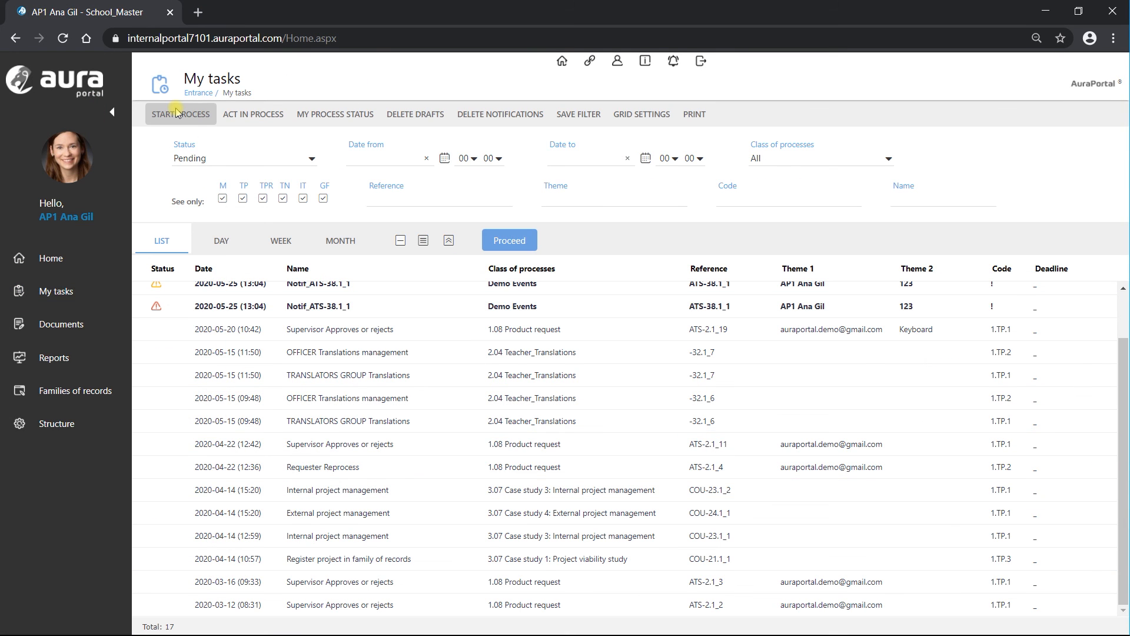
pyautogui.click(176, 112)
pyautogui.scroll(-3, 259, 471)
pyautogui.doubleClick(203, 465)
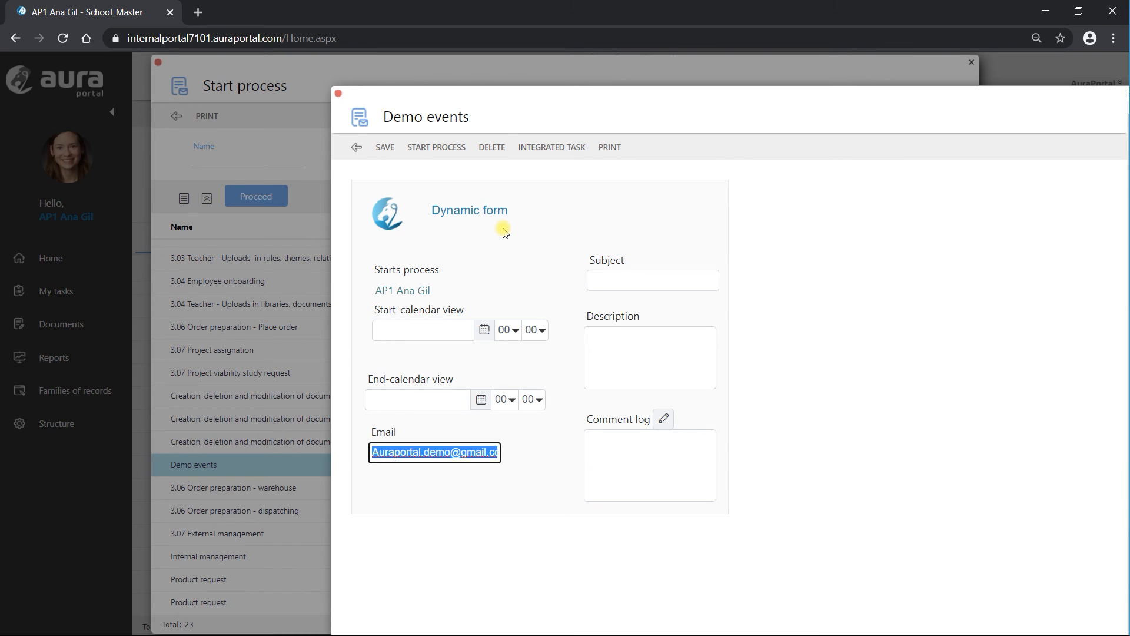
# Step: Set the Start-calendar view date to 2020-05-03 and the End-calendar view date to 2020-05-10
pyautogui.click(436, 494)
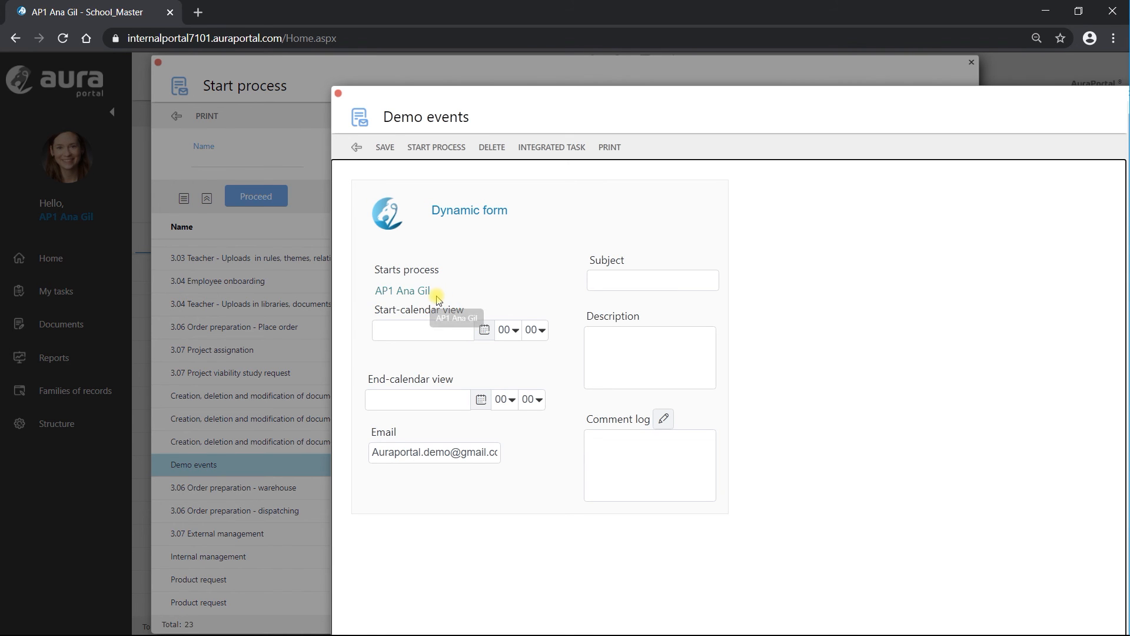
pyautogui.click(482, 331)
pyautogui.click(498, 383)
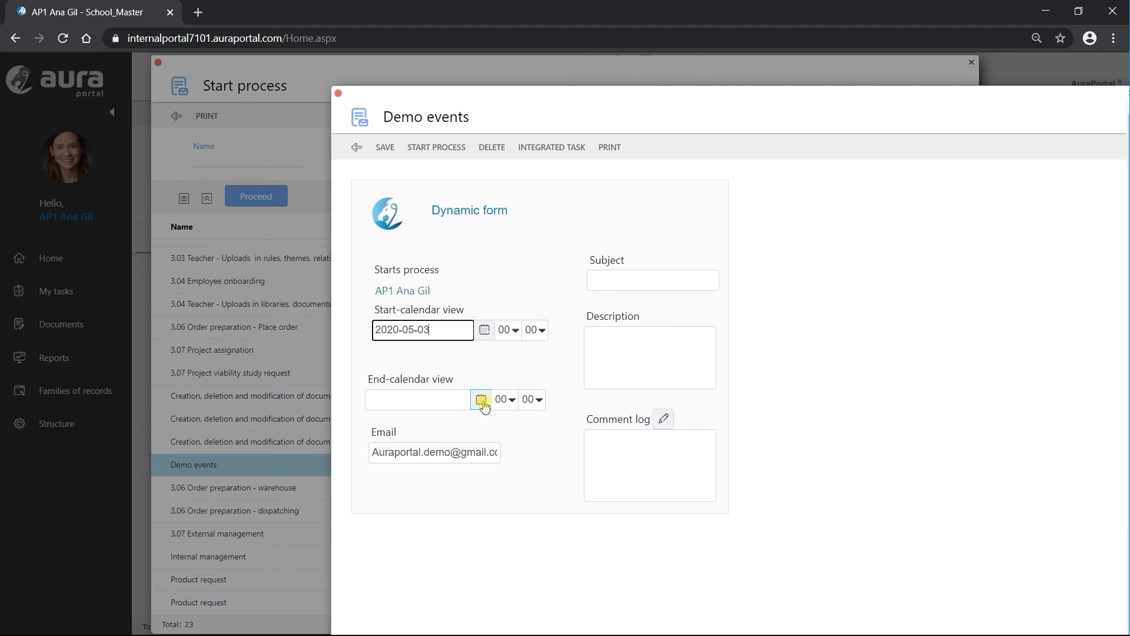
pyautogui.click(481, 399)
pyautogui.click(493, 467)
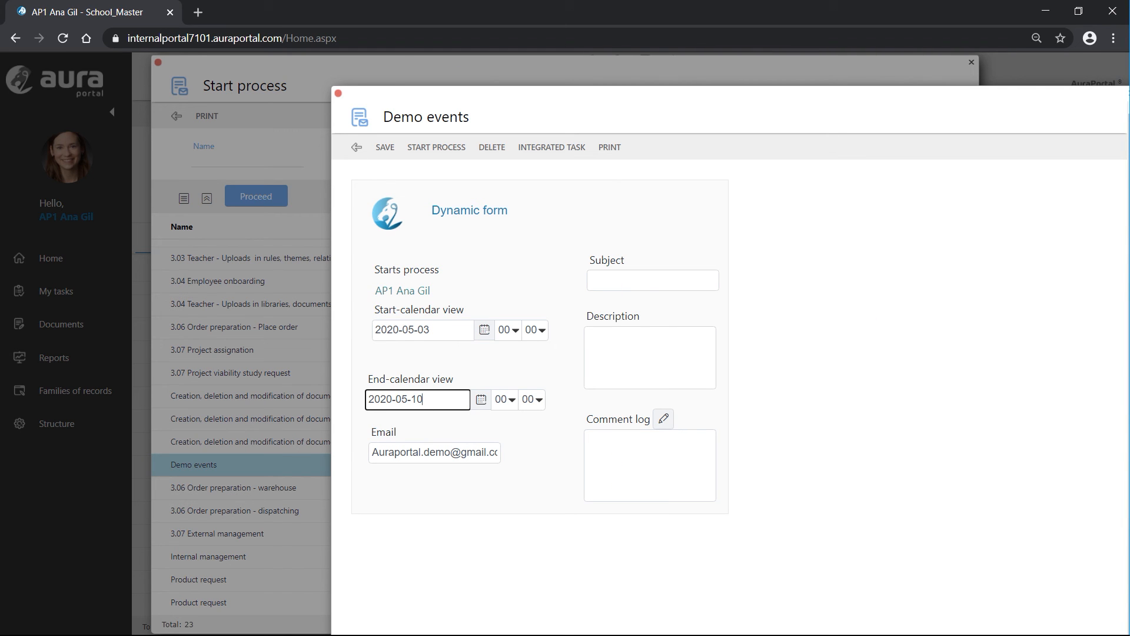
# Step: Set the subject to "Testing dynamic form", the description to "Description" and save the comment log entry "Comment log for the IM"
pyautogui.click(609, 288)
pyautogui.write('Testing dynamic form')
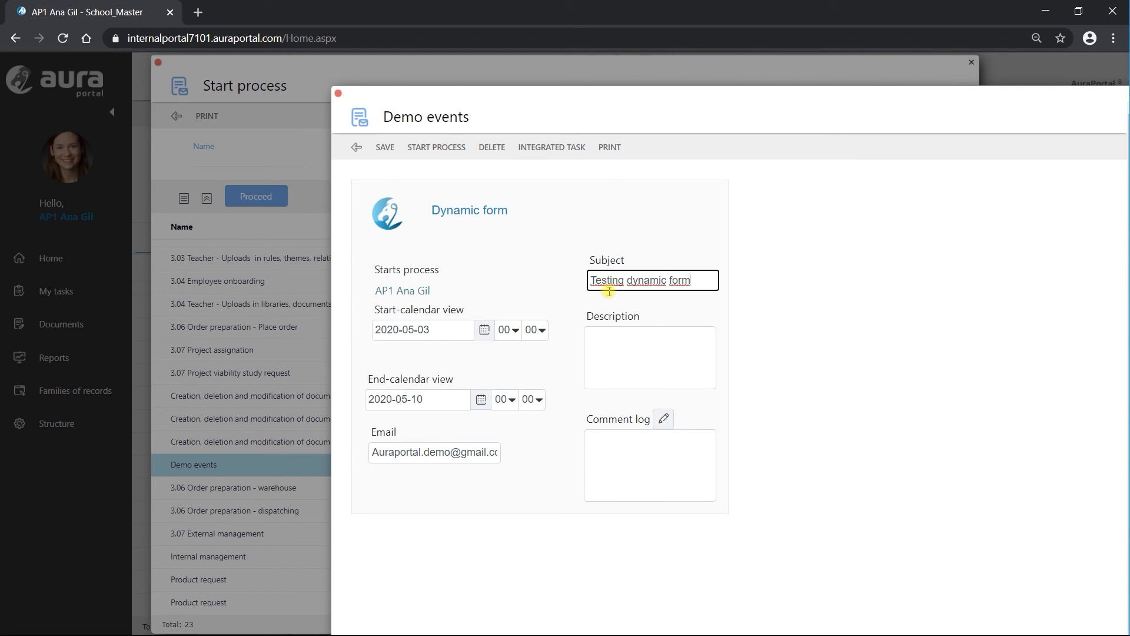
pyautogui.click(623, 340)
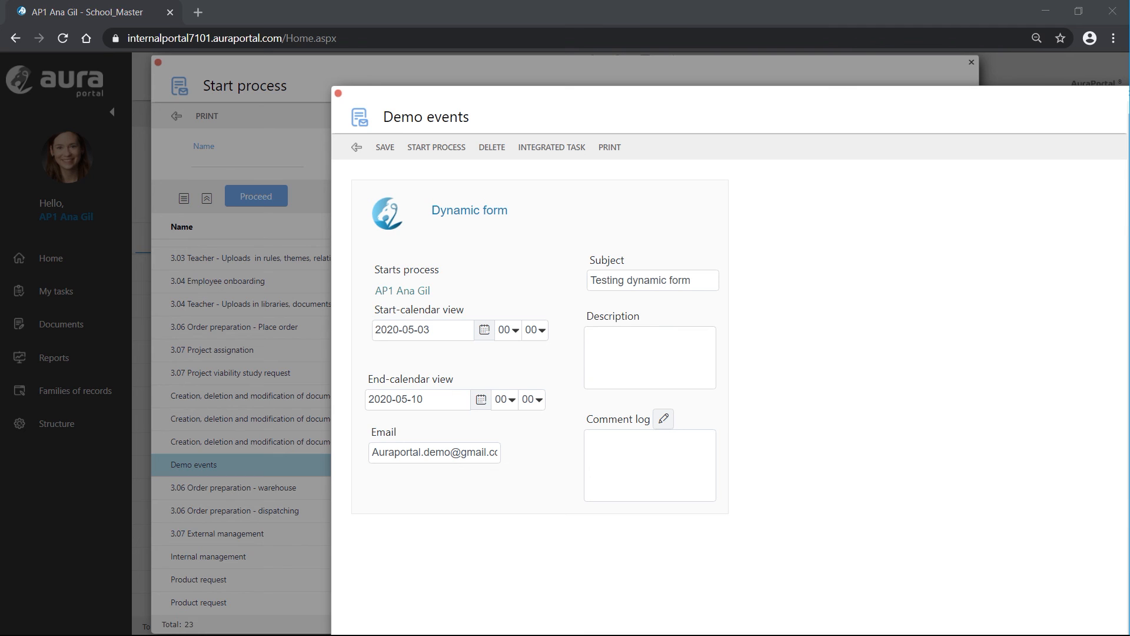
pyautogui.click(663, 419)
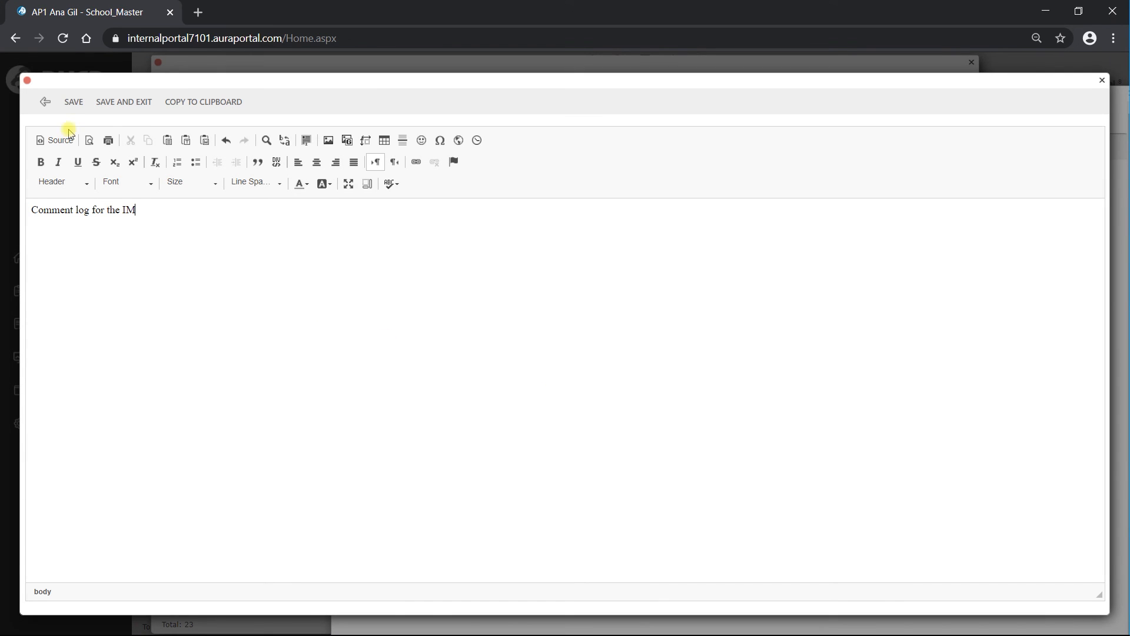
pyautogui.click(113, 108)
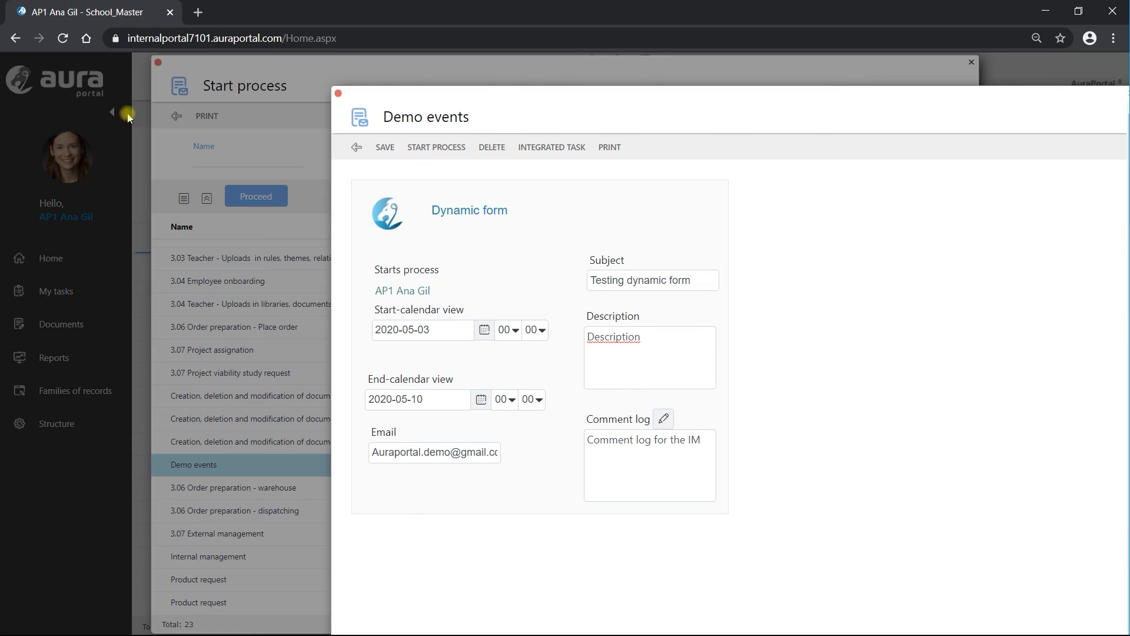
# Step: Save the filled Demo events start message as a draft and close the forms to return to My tasks
pyautogui.click(385, 148)
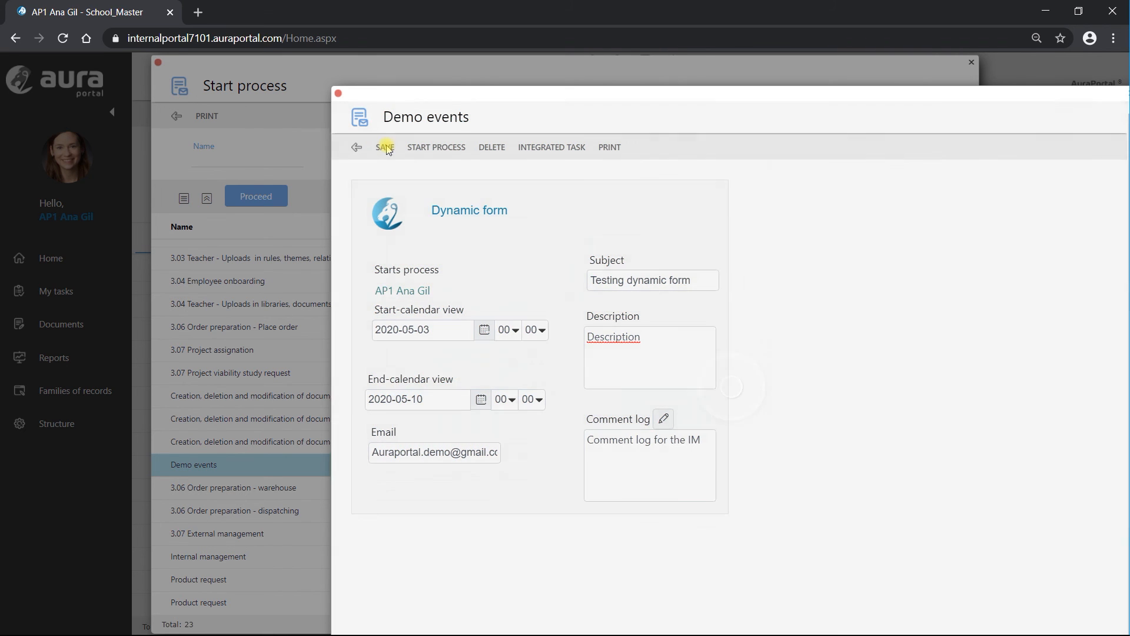
pyautogui.click(356, 147)
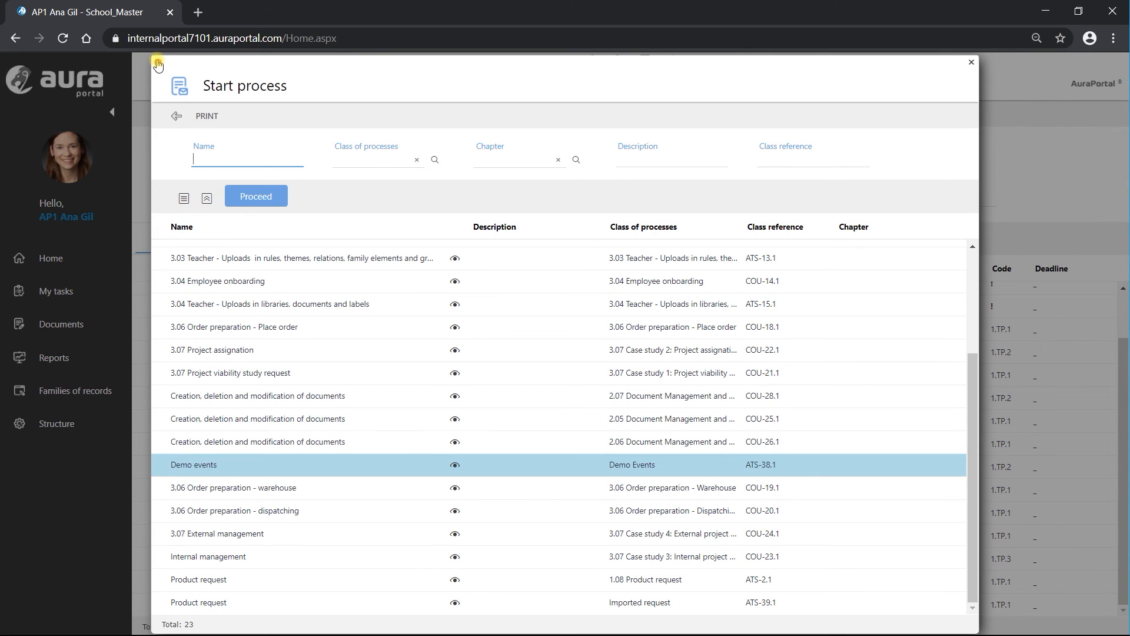
pyautogui.click(158, 64)
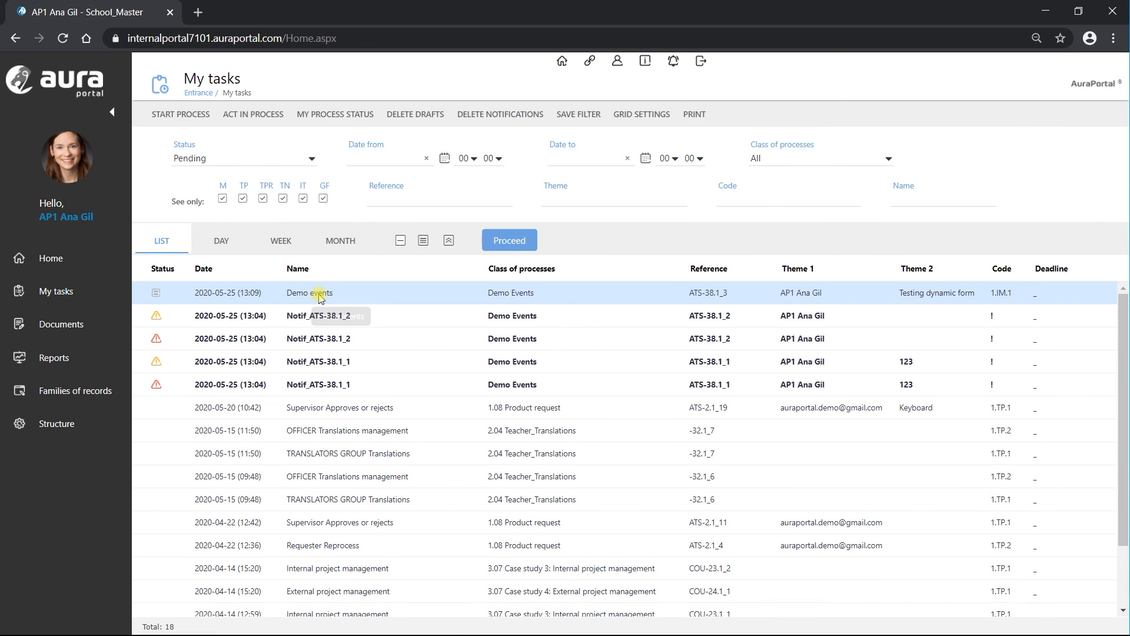
# Step: Show the tasks by month and move the Testing dynamic form draft in the calendar so it starts on May 4, 2020
pyautogui.click(347, 244)
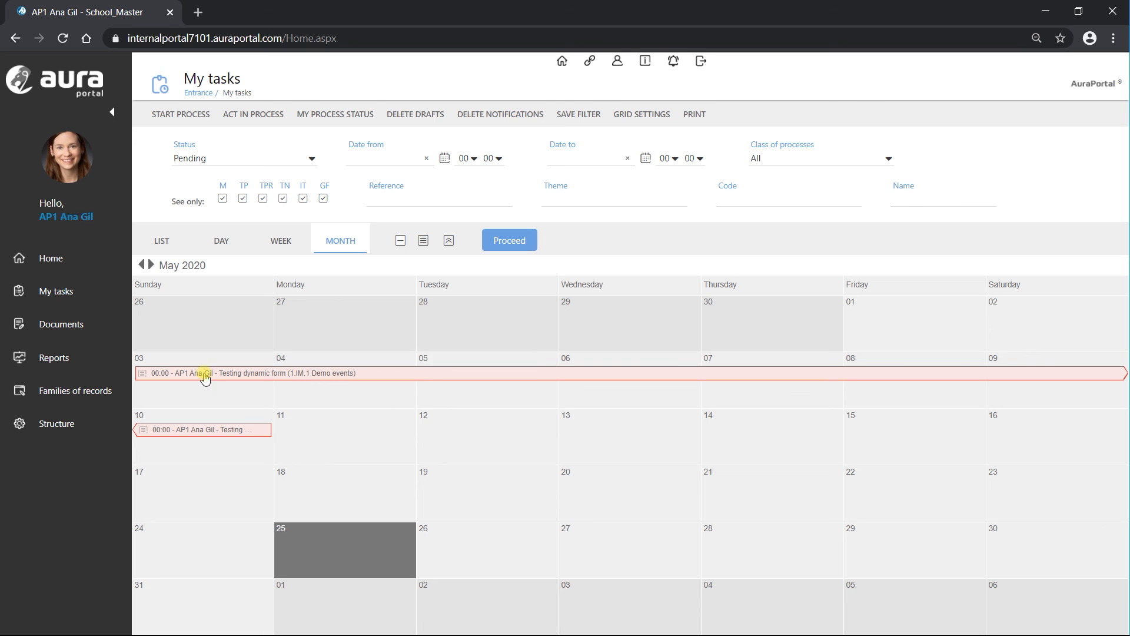
pyautogui.moveTo(200, 372); pyautogui.dragTo(347, 361)
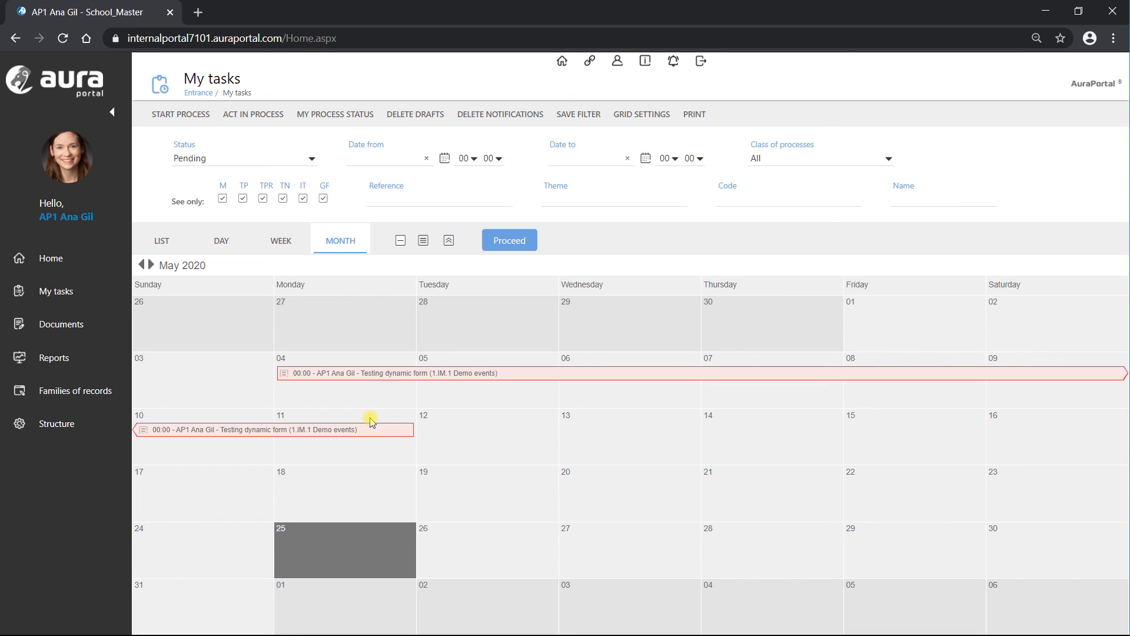
pyautogui.click(26, 423)
pyautogui.click(522, 415)
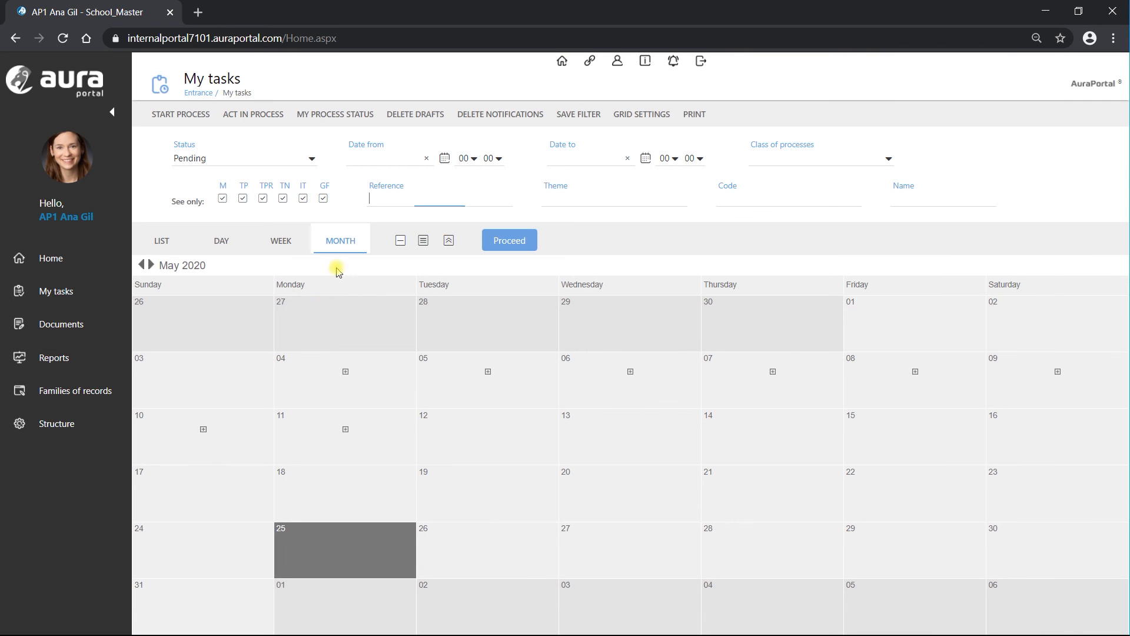
# Step: Reopen the Demo events draft from the task list to check its start and end calendar dates, and close it
pyautogui.click(165, 243)
pyautogui.doubleClick(386, 290)
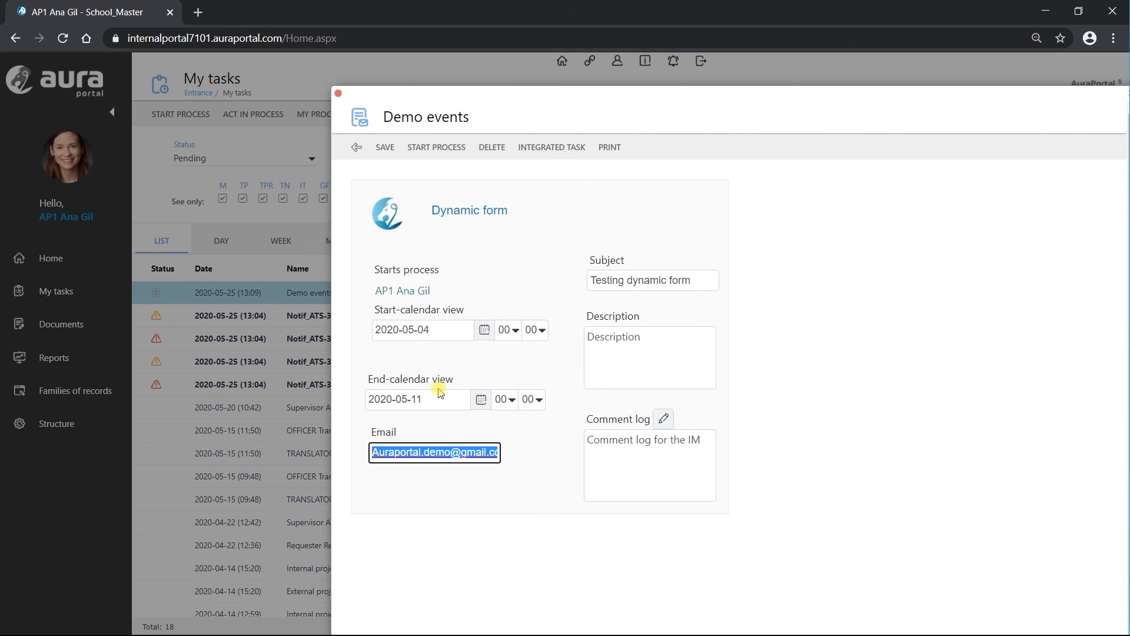
pyautogui.click(358, 147)
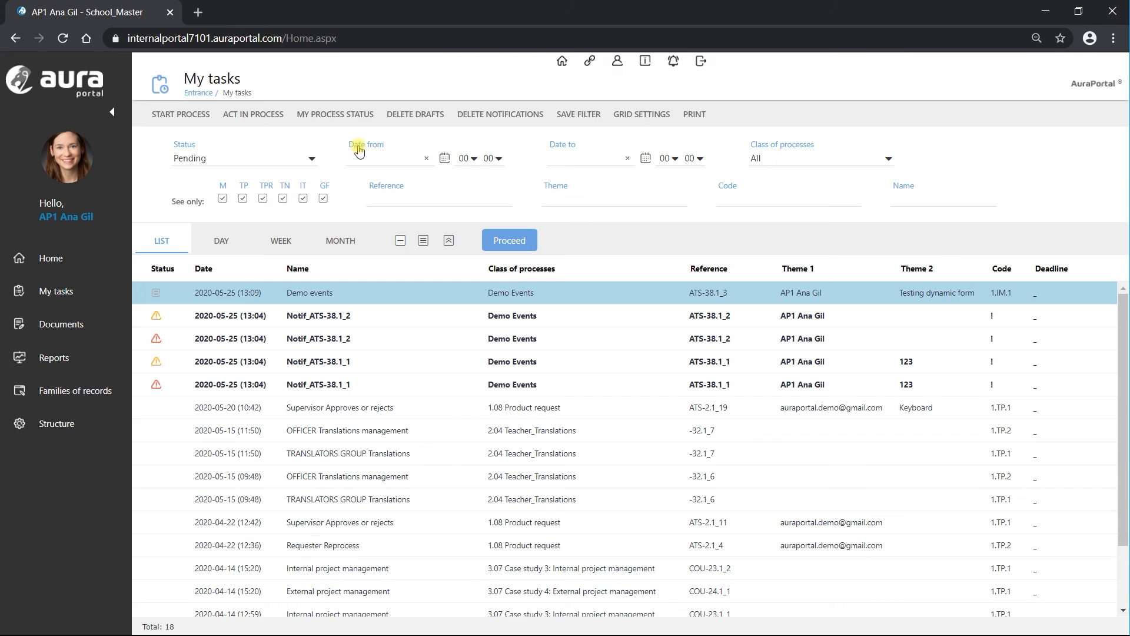
# Step: Open the Demo Events process class from the structure settings and open its start message event in the diagram
pyautogui.click(56, 425)
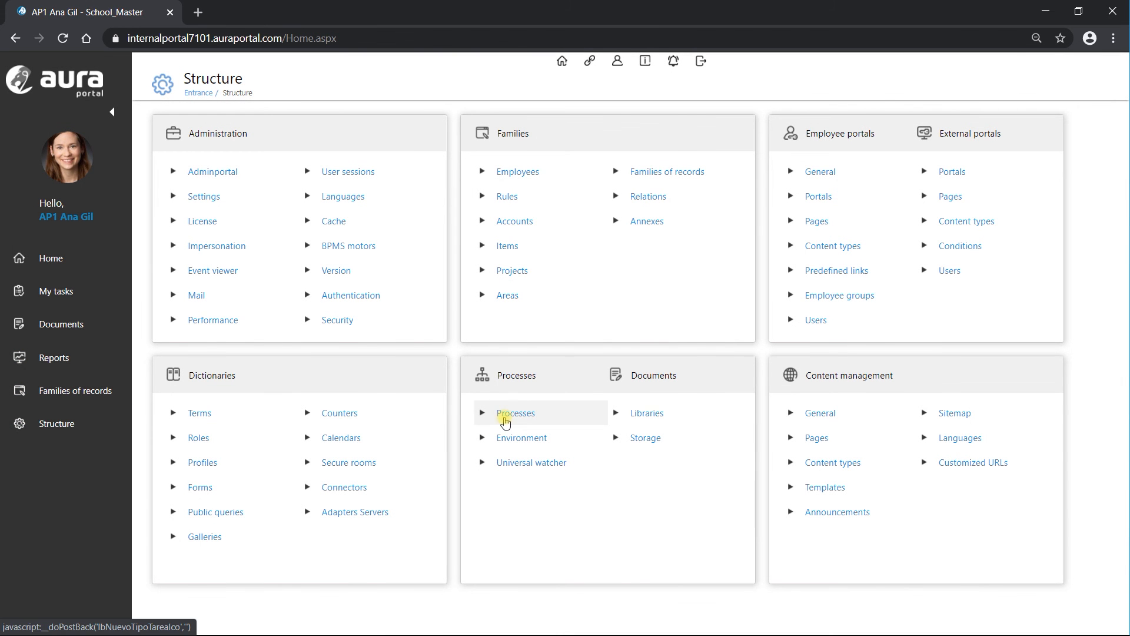
pyautogui.click(506, 418)
pyautogui.click(246, 559)
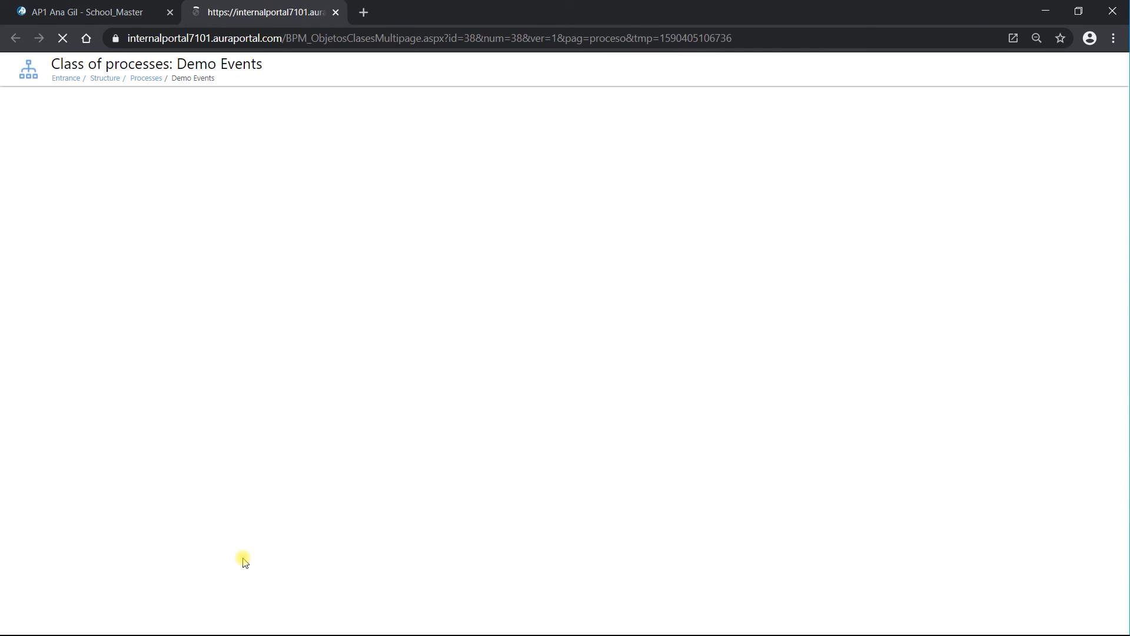
pyautogui.click(790, 371)
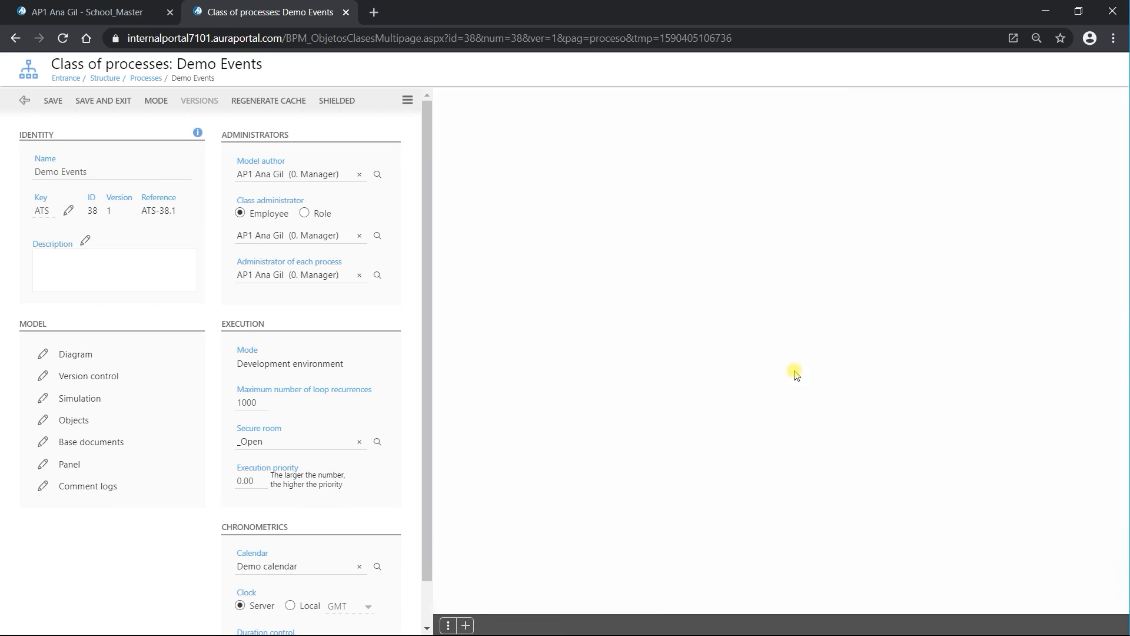
pyautogui.click(743, 207)
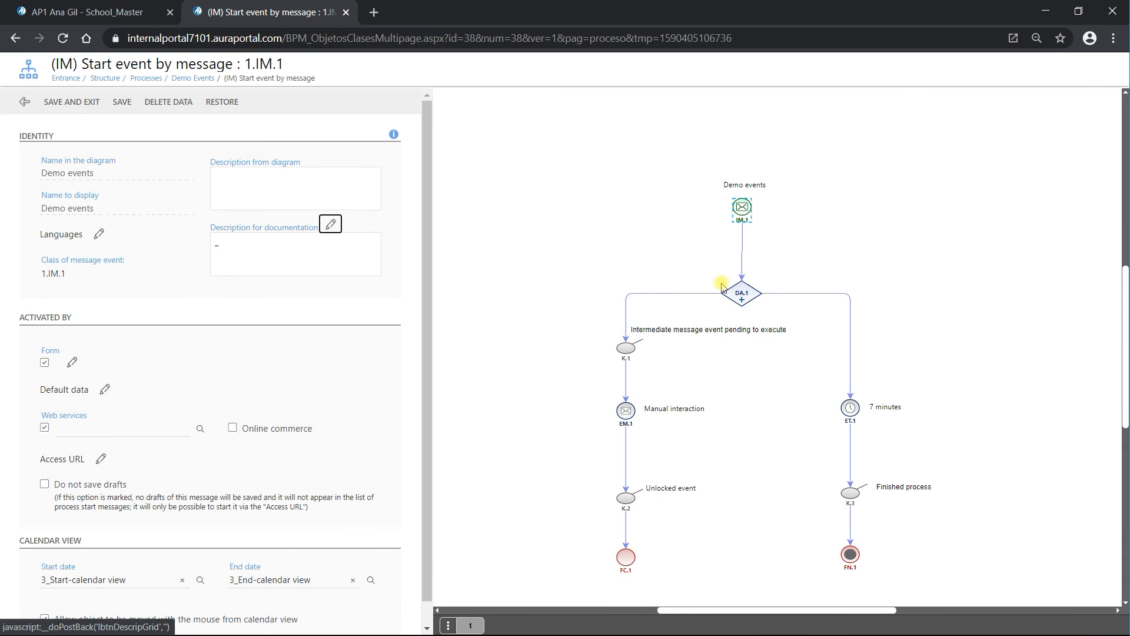
# Step: Set the start event's default message form to Responsive form, then save and exit the form settings, event and process class
pyautogui.click(72, 362)
pyautogui.click(256, 451)
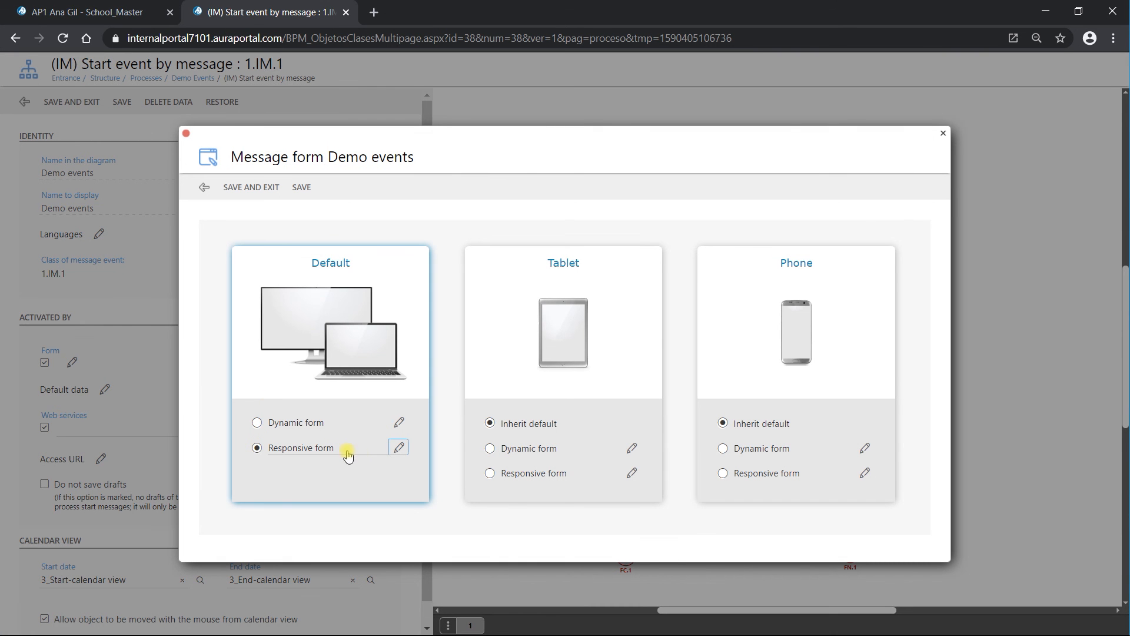
pyautogui.click(249, 188)
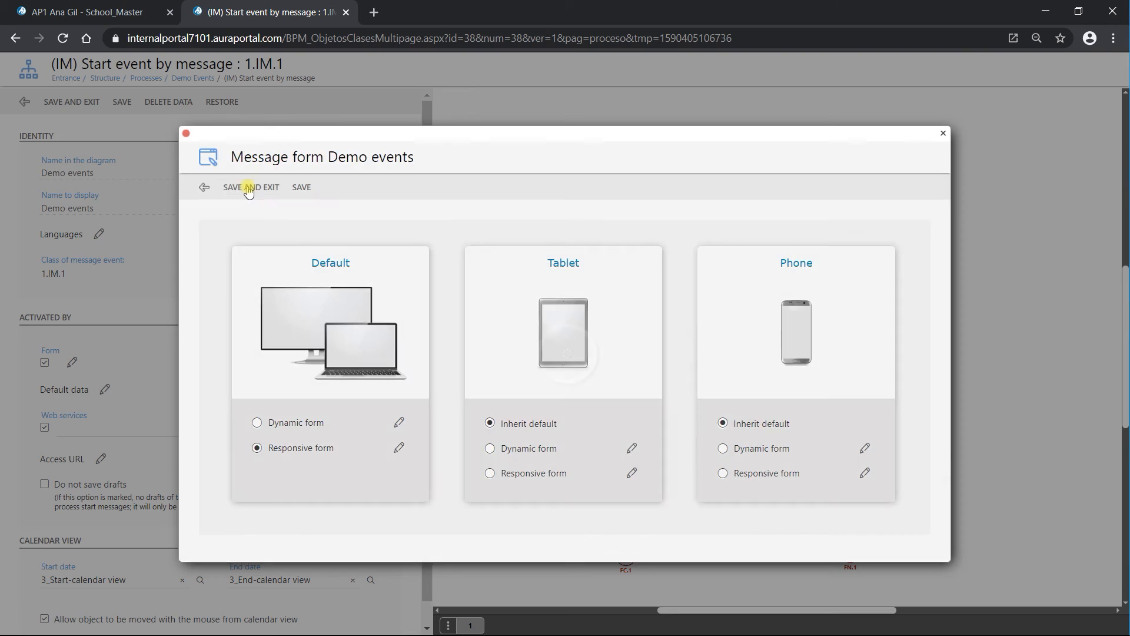
pyautogui.click(84, 103)
pyautogui.click(29, 104)
pyautogui.click(102, 103)
# Step: Start a new Demo events process from My tasks to open the Demo responsive form
pyautogui.click(51, 291)
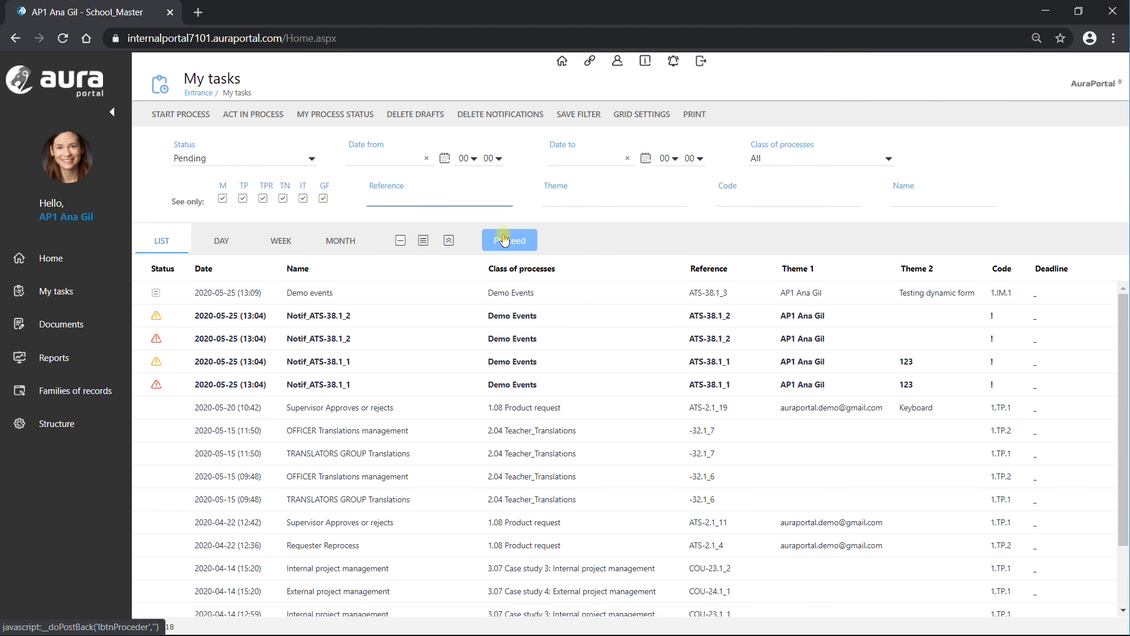
pyautogui.click(504, 238)
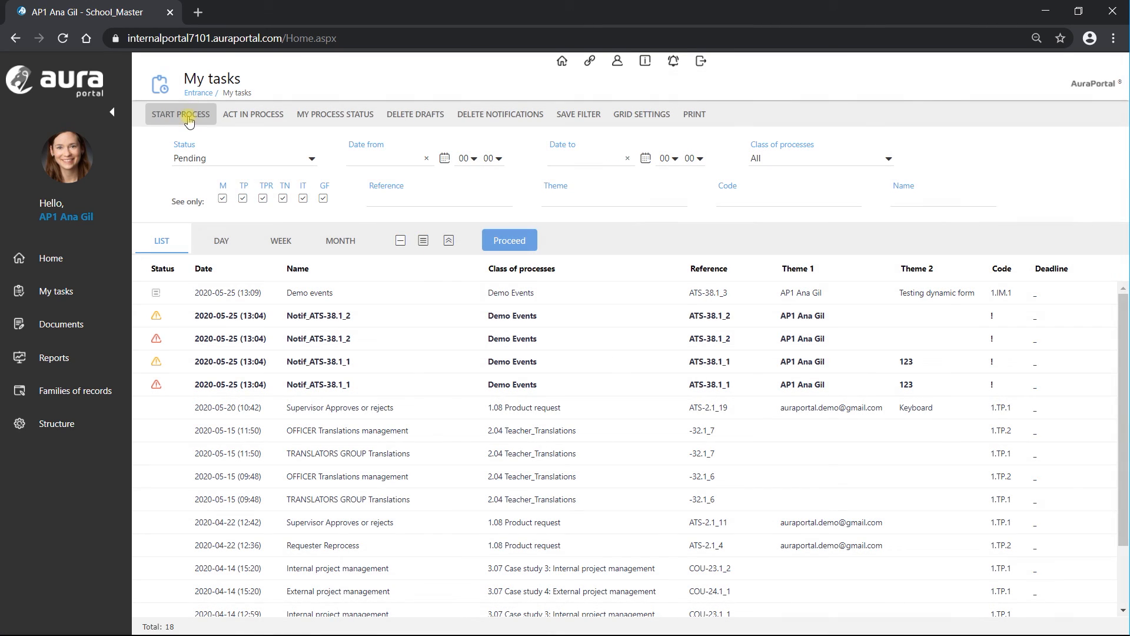
pyautogui.click(188, 116)
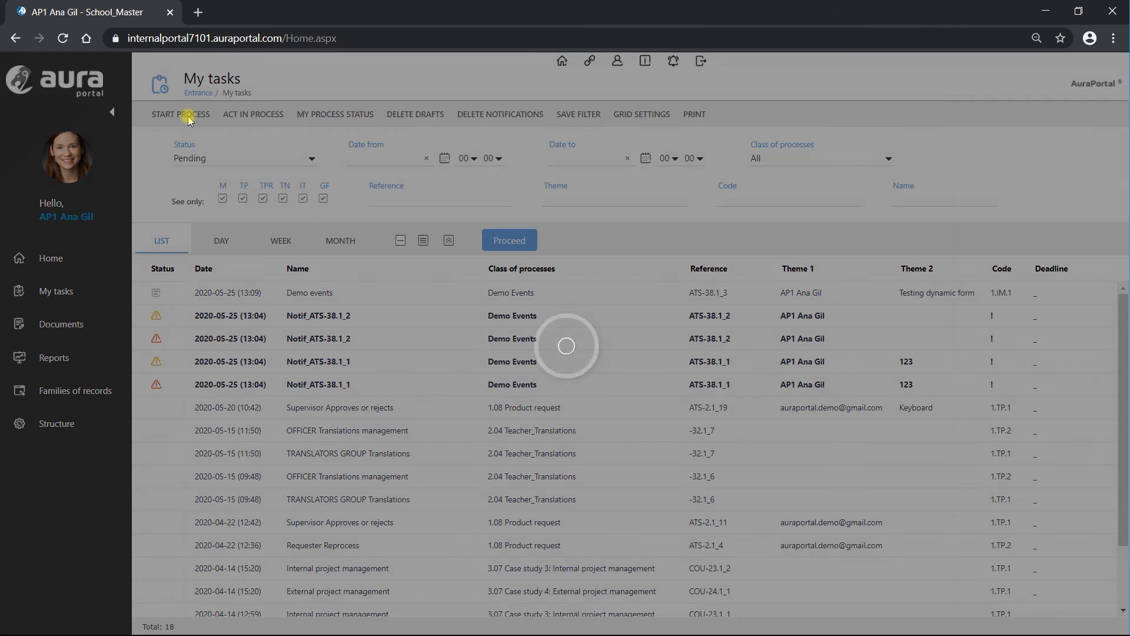
pyautogui.scroll(-3, 229, 412)
pyautogui.doubleClick(219, 465)
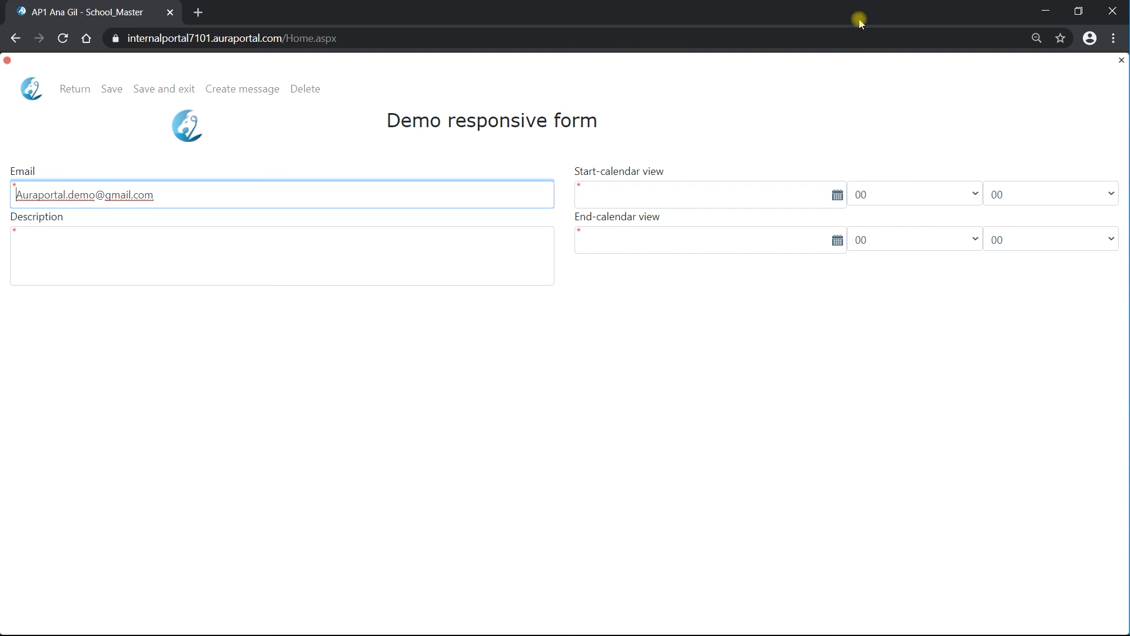
# Step: Restore and widen the browser window to check how the responsive form adapts, and maximize the window again
pyautogui.click(1078, 12)
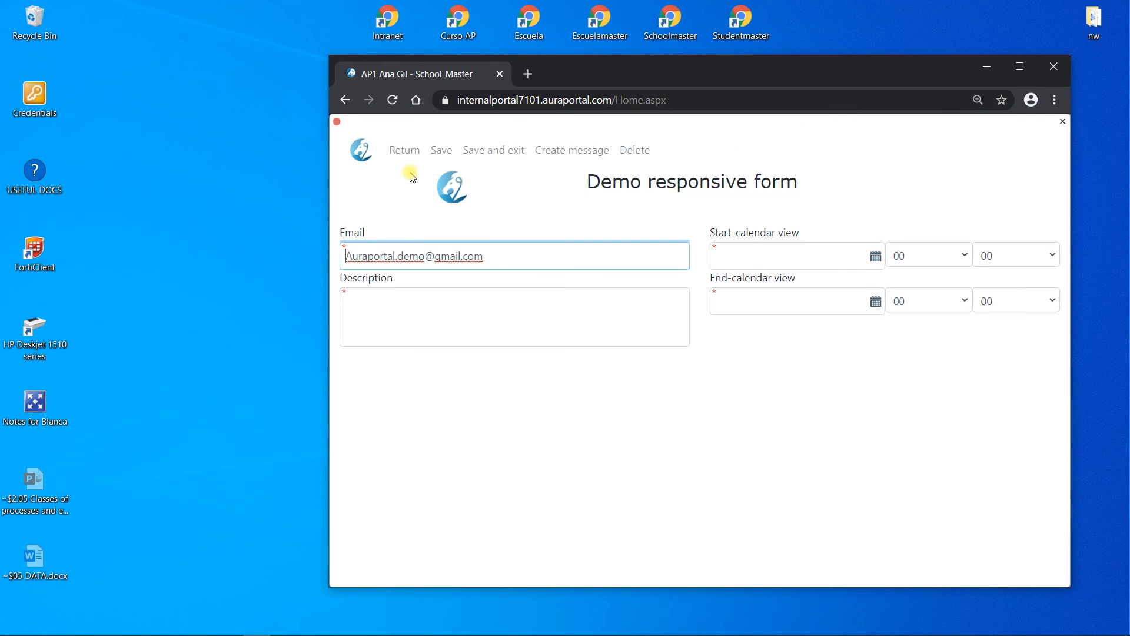
pyautogui.moveTo(328, 176); pyautogui.dragTo(26, 203)
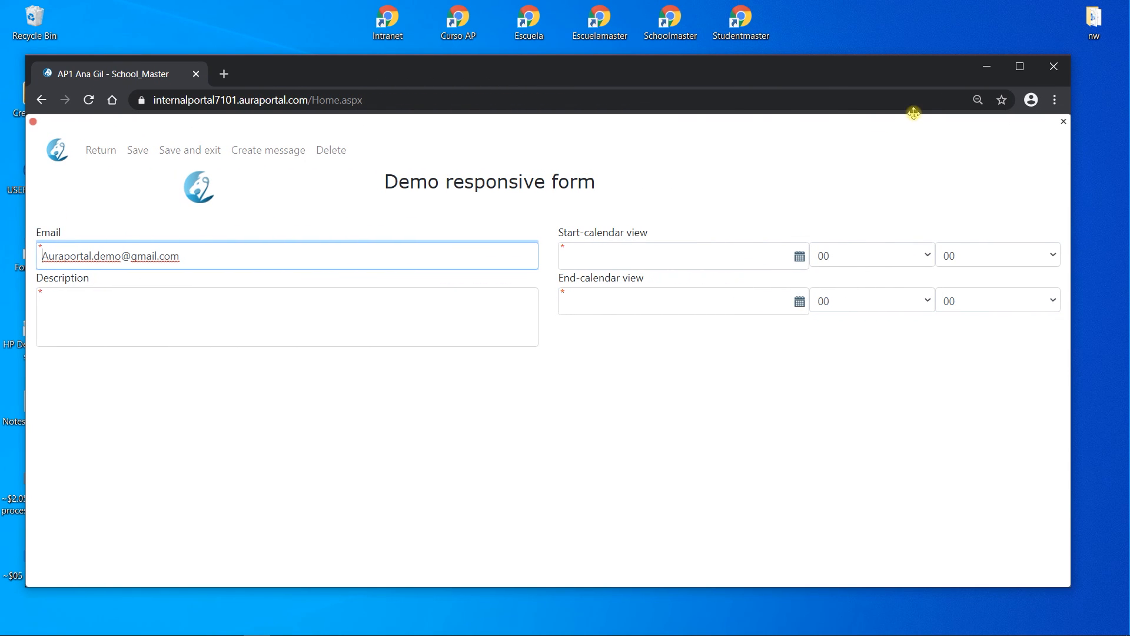
pyautogui.click(1020, 67)
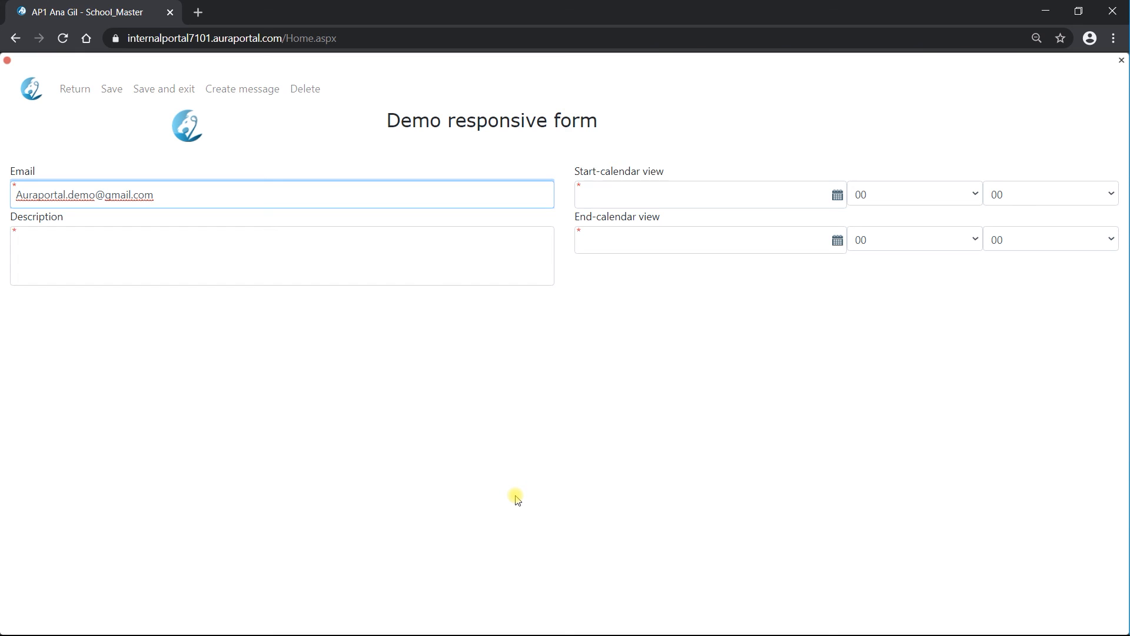